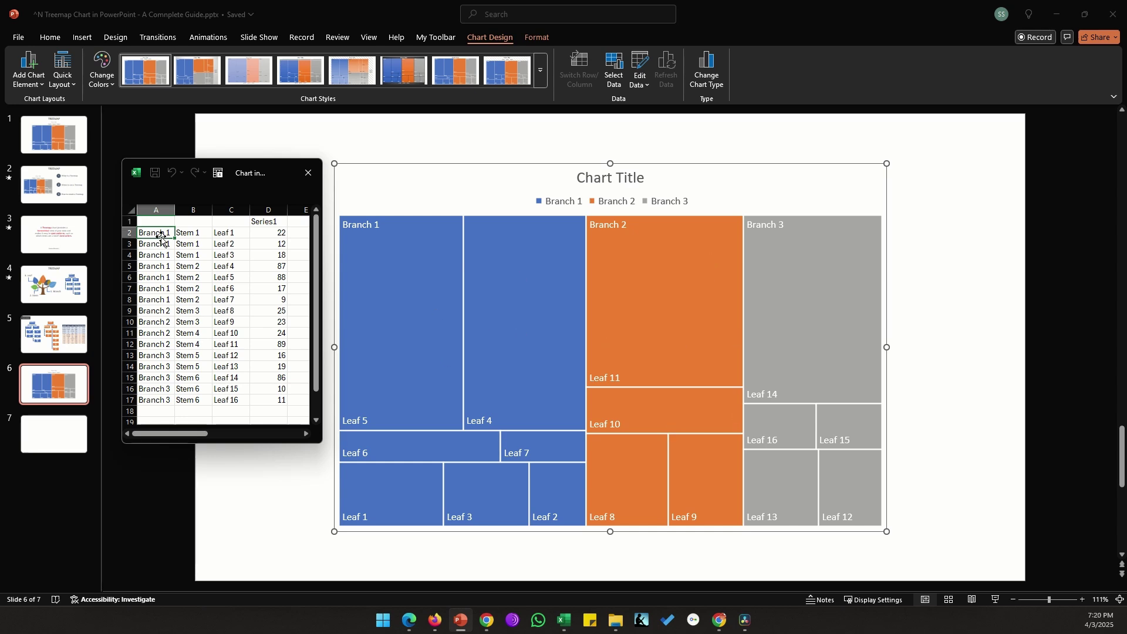
Step: Walk through the chart data's Branch, Stem, Leaf and value columns A–D
click(155, 233)
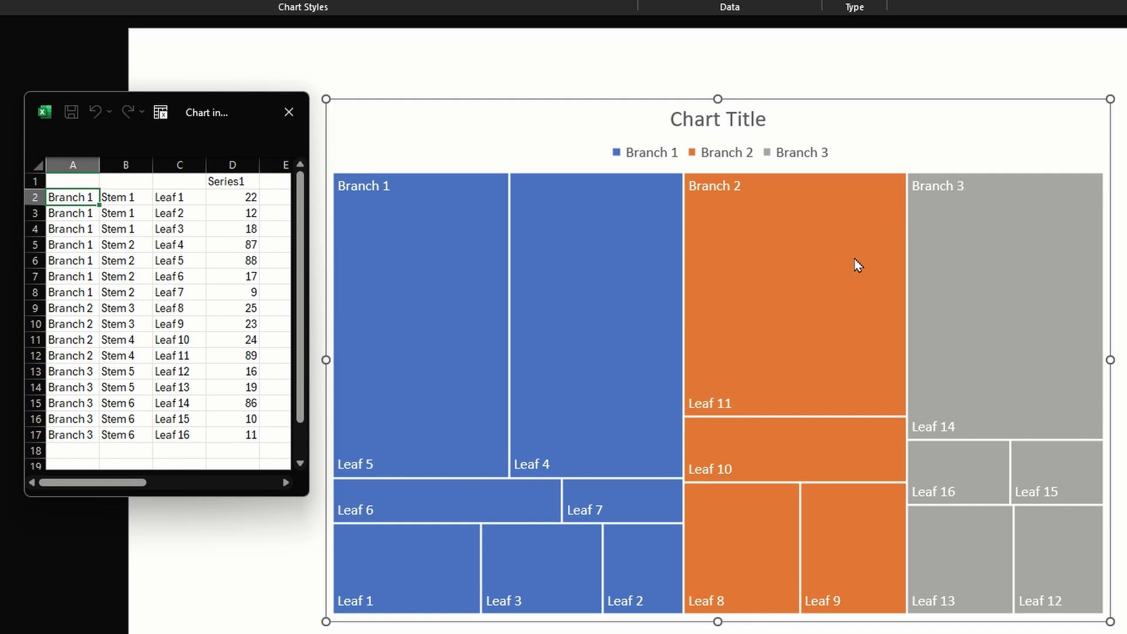
drag(117, 197, 115, 437)
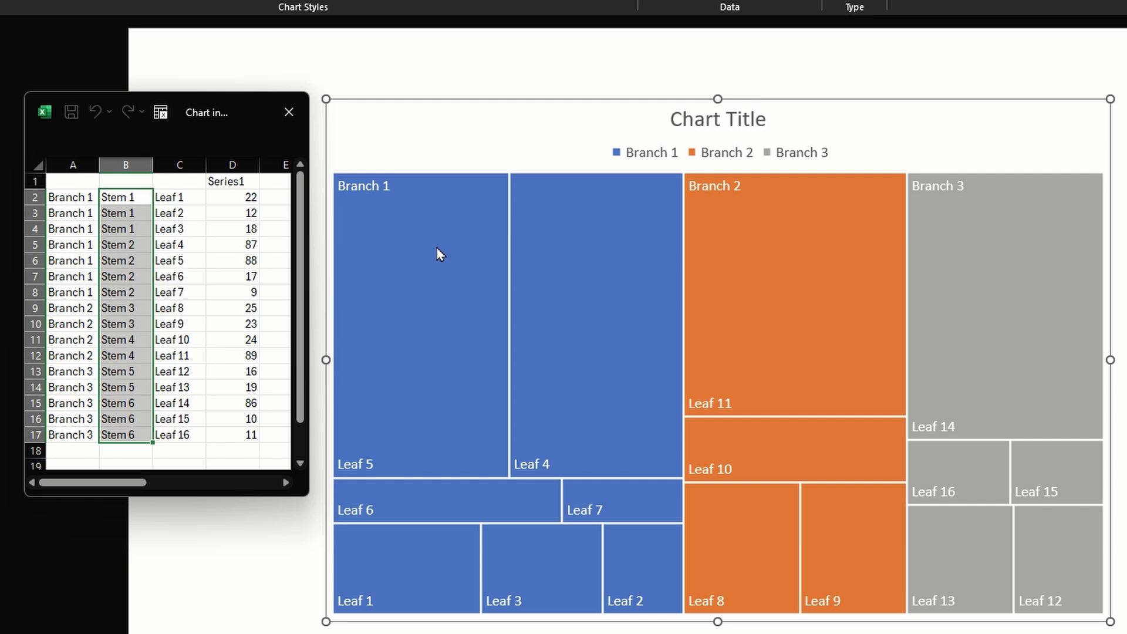
drag(180, 194, 178, 434)
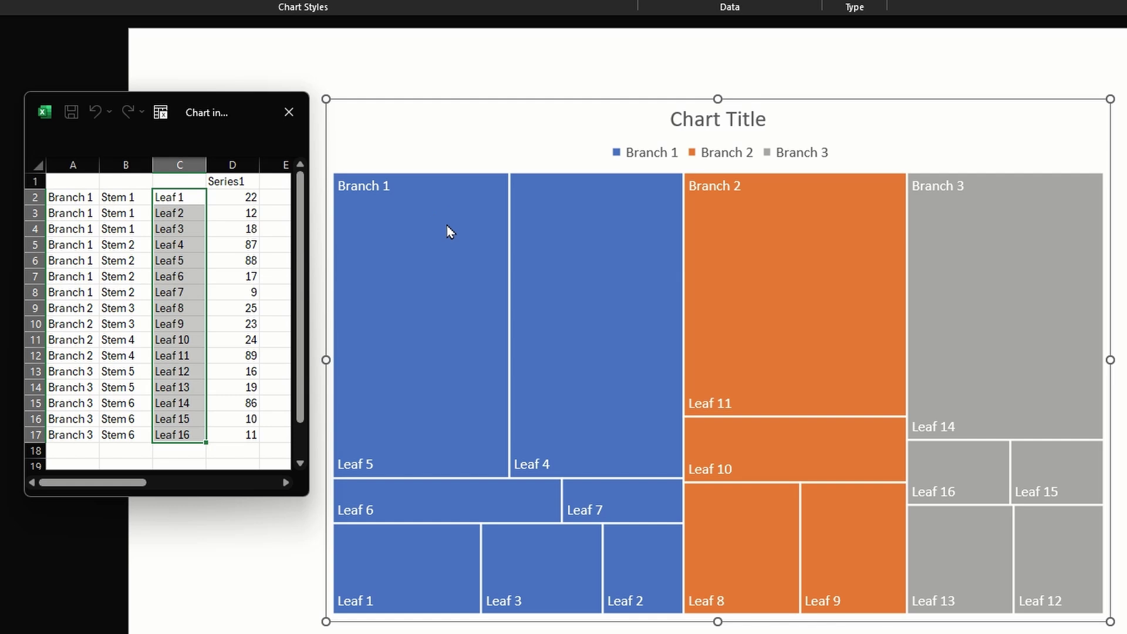
drag(218, 198, 217, 435)
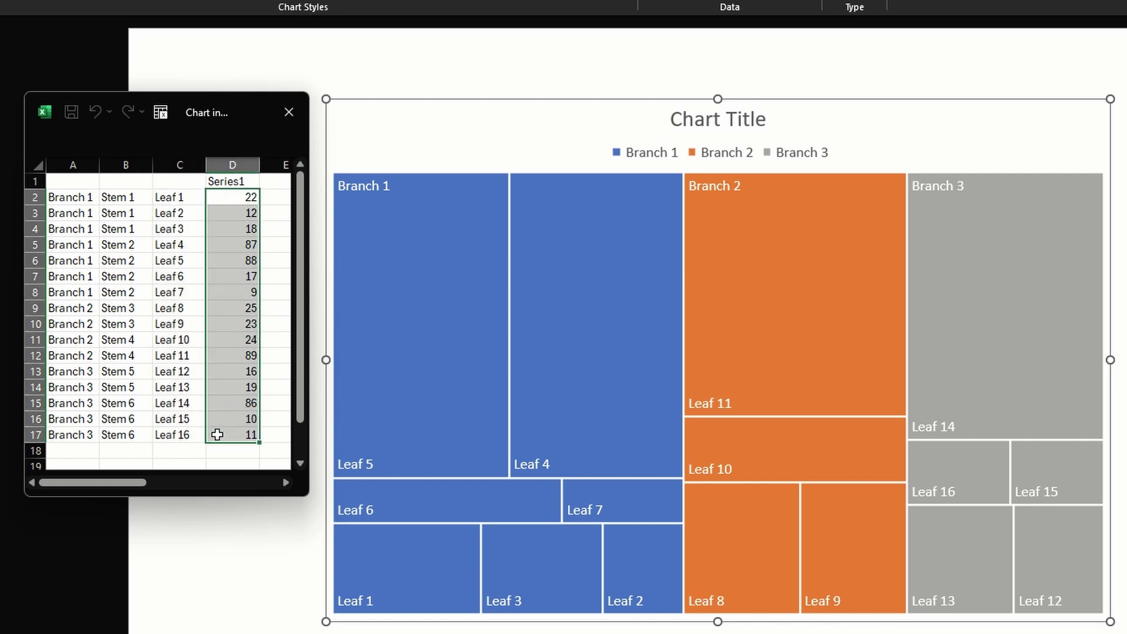
click(228, 197)
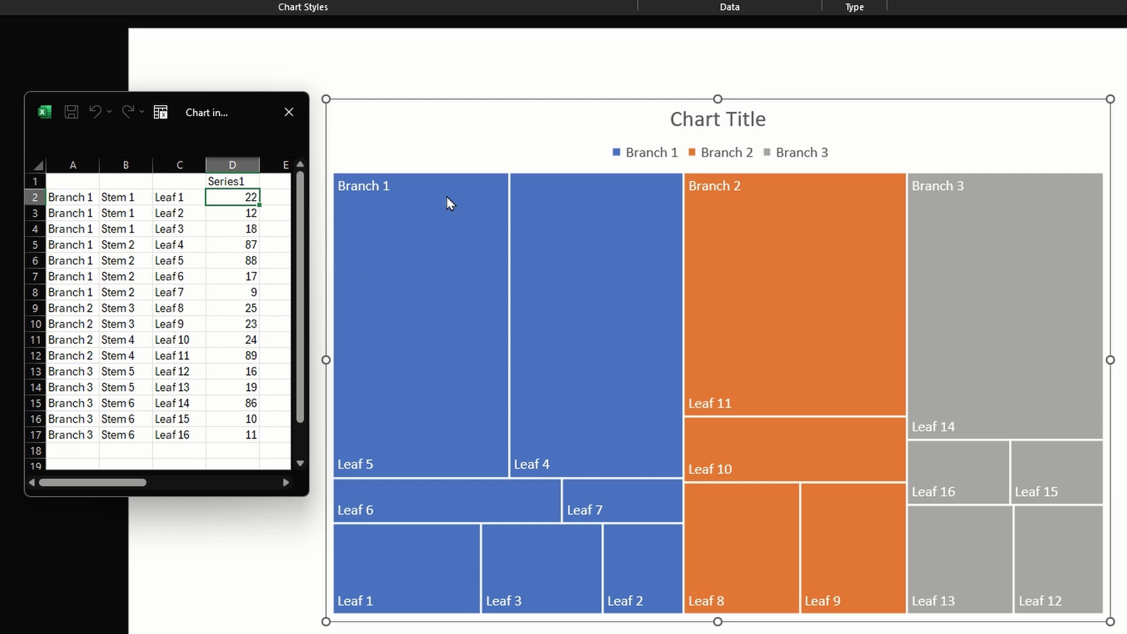
Step: Point out Leaf 4's value 87 and row 6's Branch 1, Leaf 5 and 88
click(224, 243)
click(225, 261)
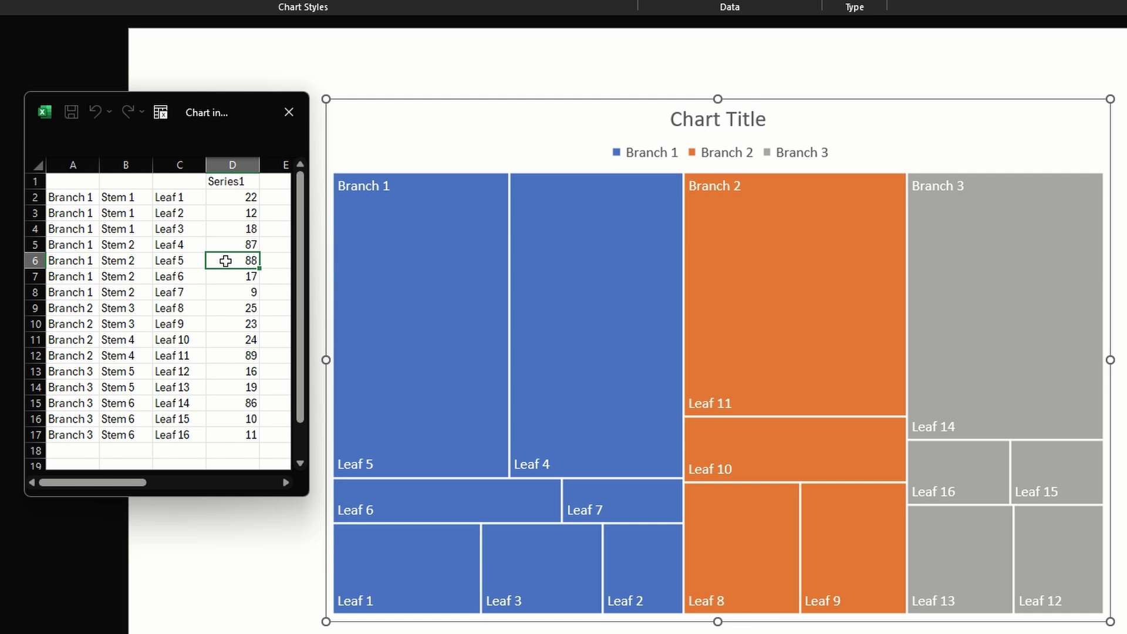
click(71, 263)
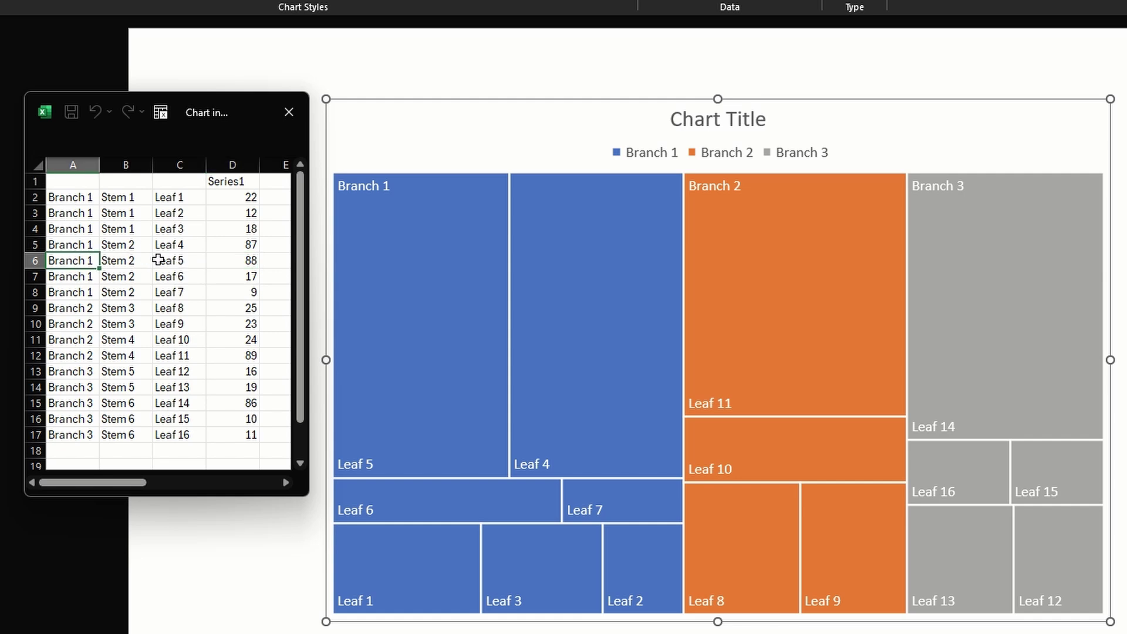
click(159, 260)
click(223, 259)
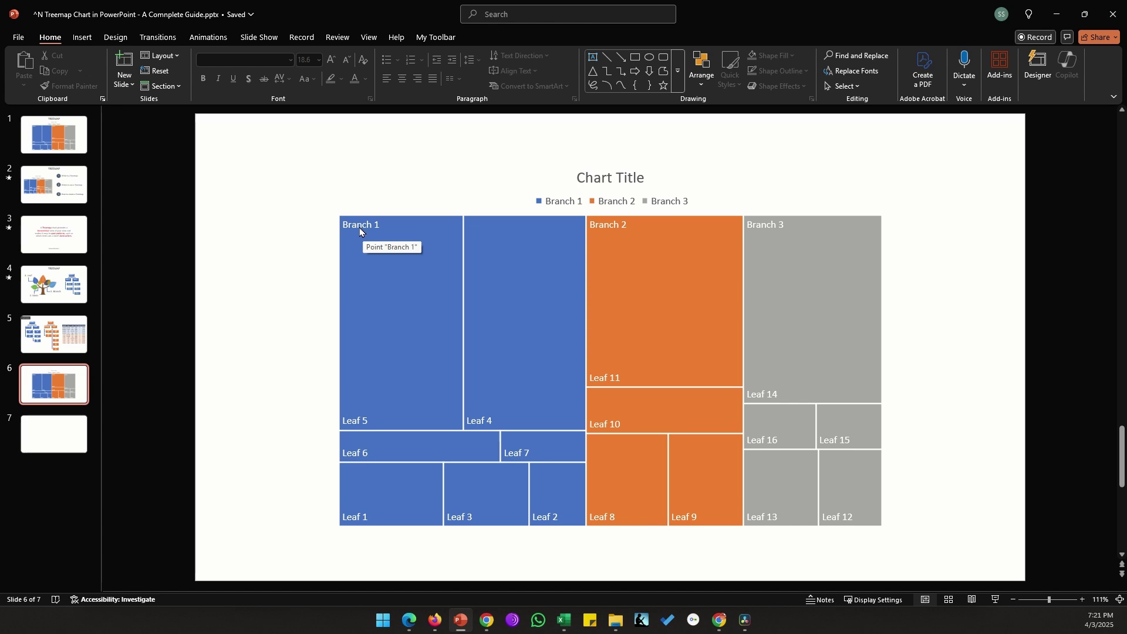
Step: Add Value to the treemap's data labels, trying Series Name and then removing it
double_click(358, 422)
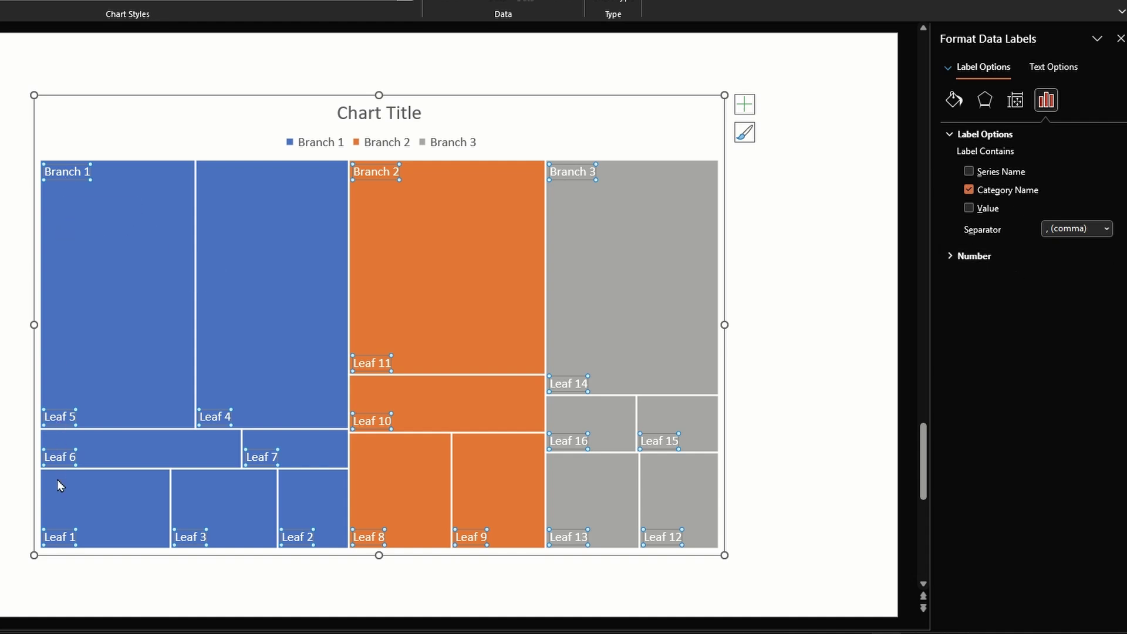
click(986, 210)
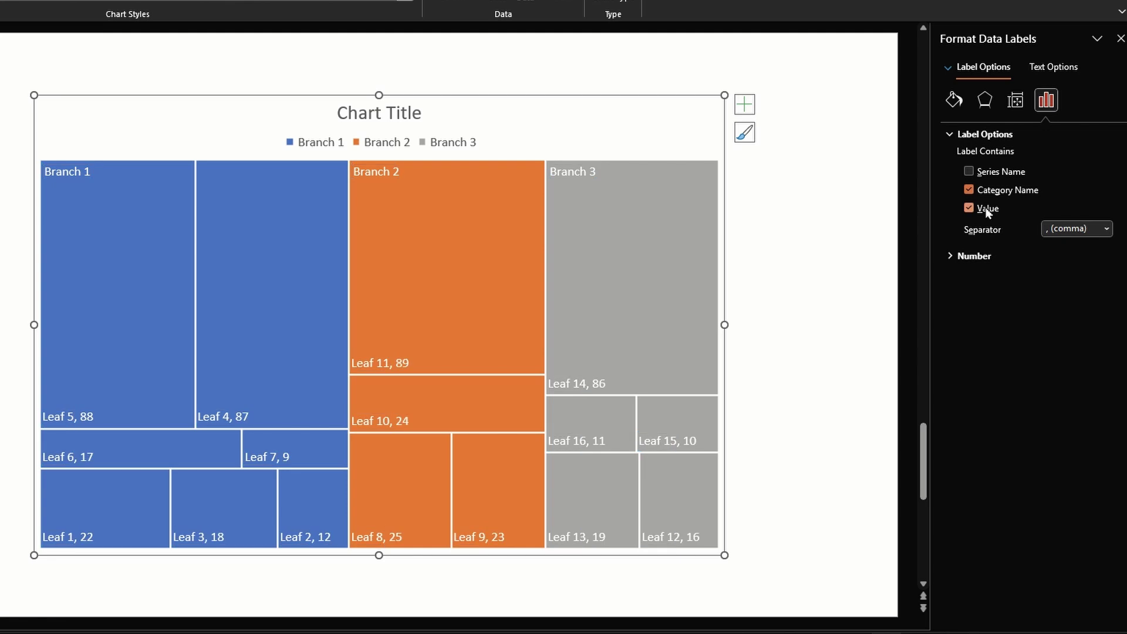
click(61, 432)
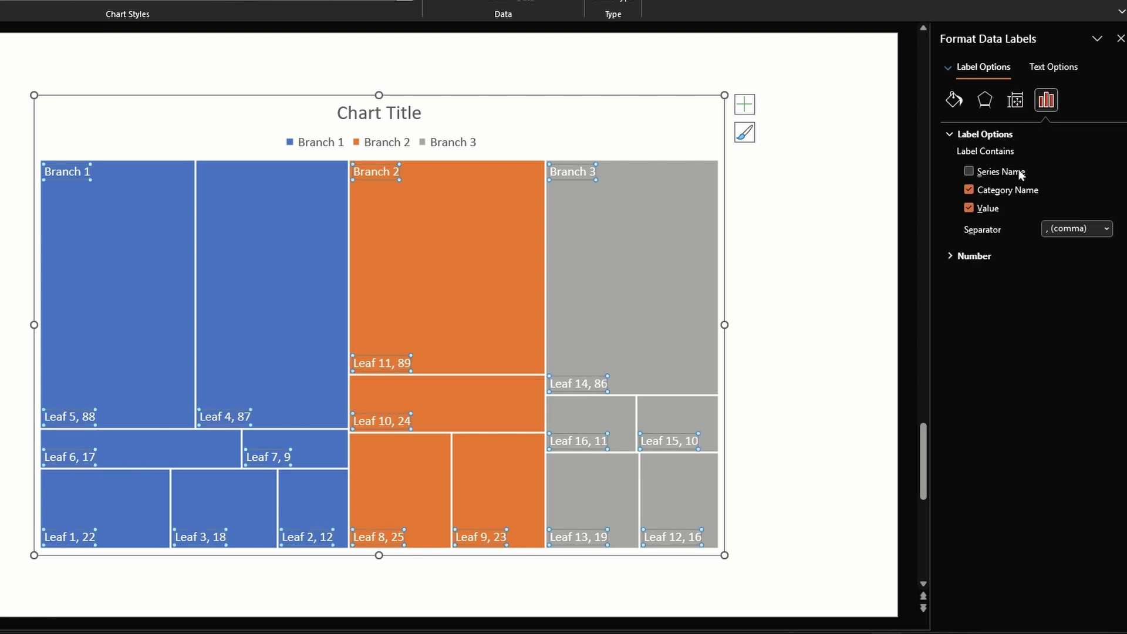
click(1012, 175)
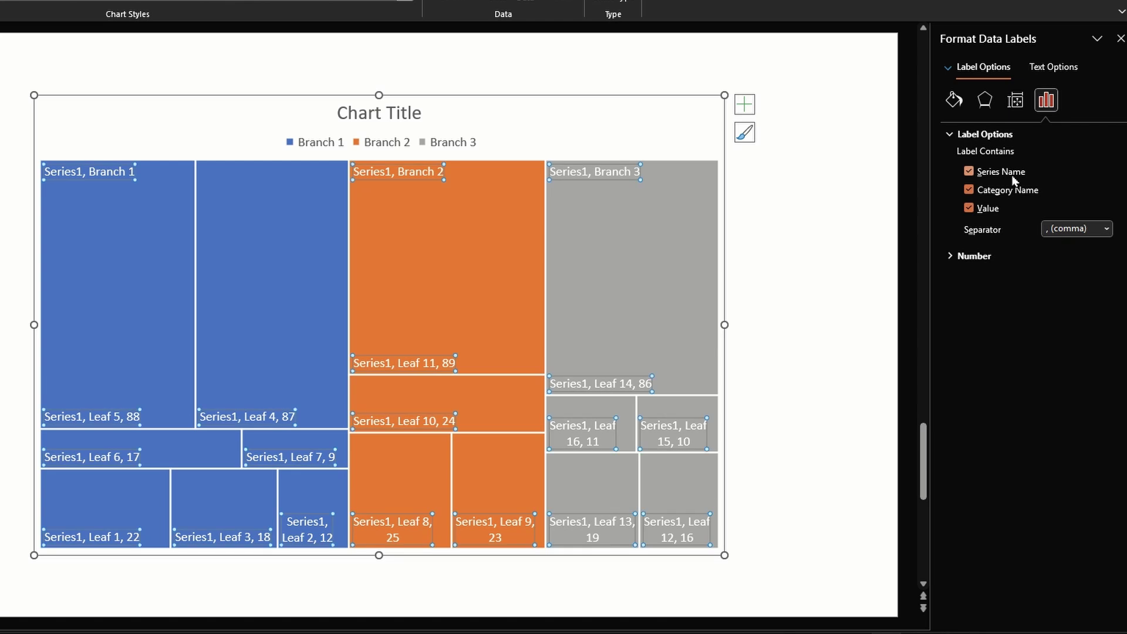
right_click(156, 237)
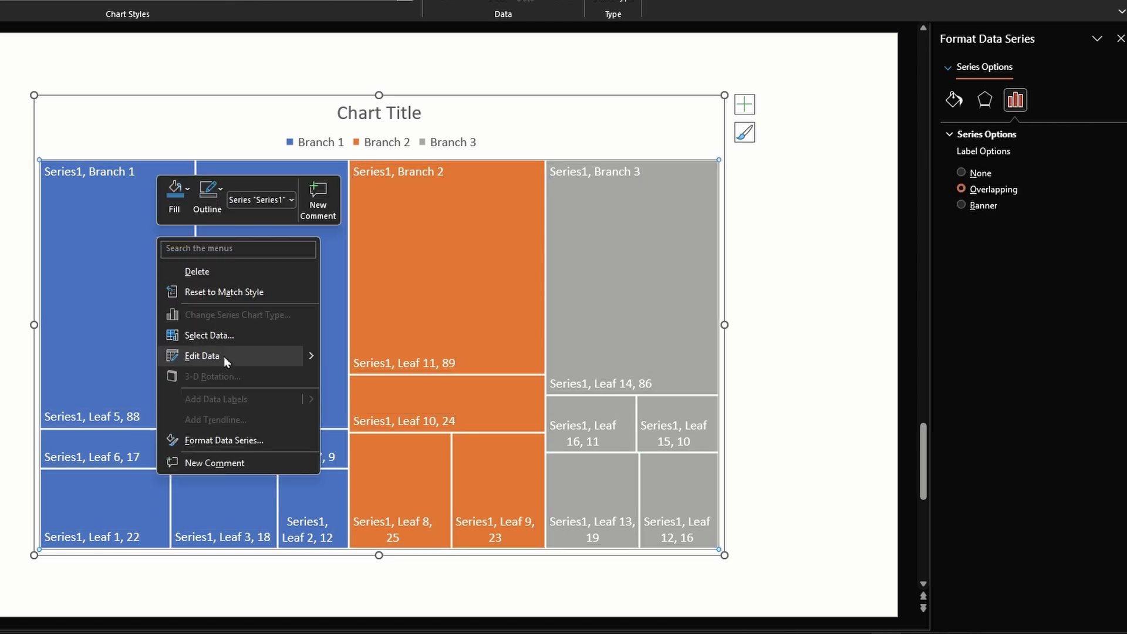
click(224, 357)
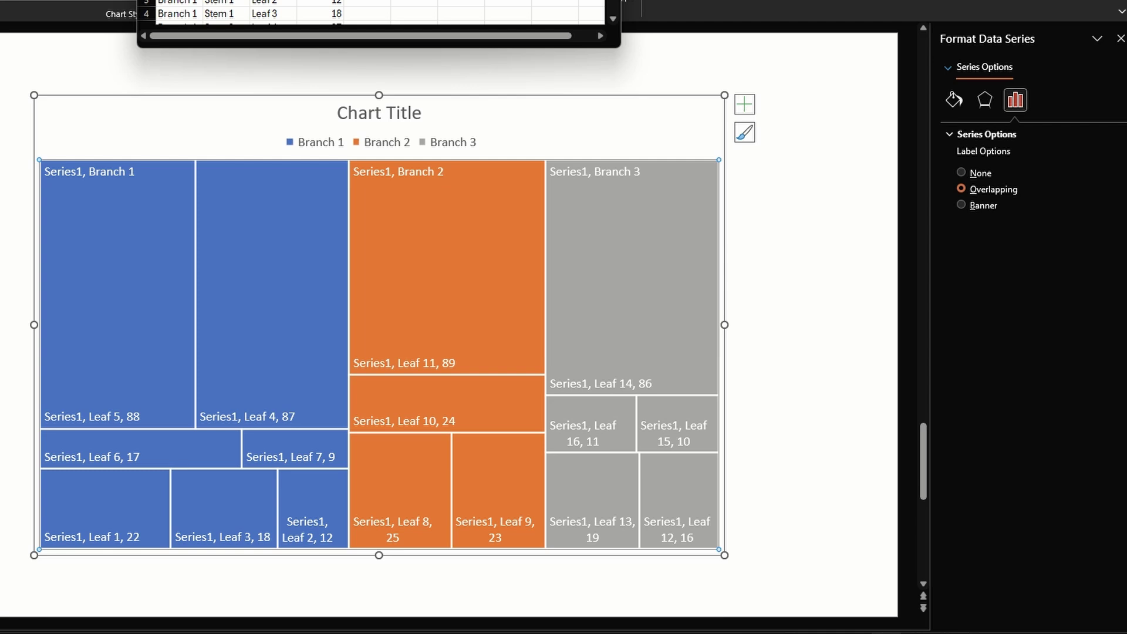
click(389, 171)
click(979, 173)
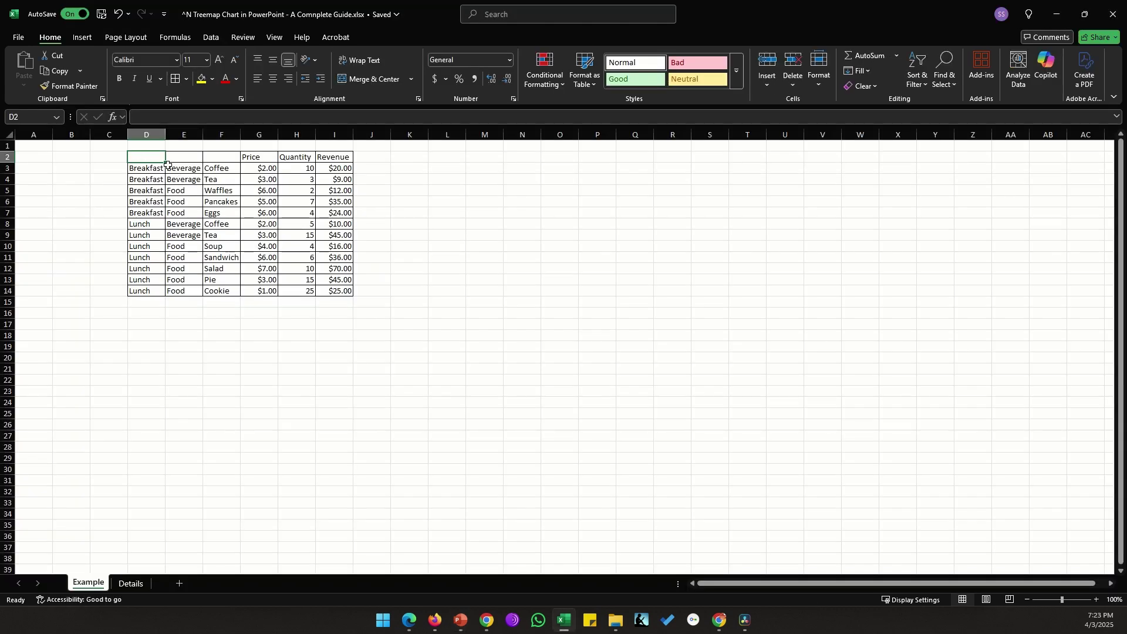
Step: Copy Excel's Breakfast/Lunch menu table into the treemap's chart data at cell A1
drag(162, 159, 334, 290)
key(ctrl+c)
key(alt+Tab)
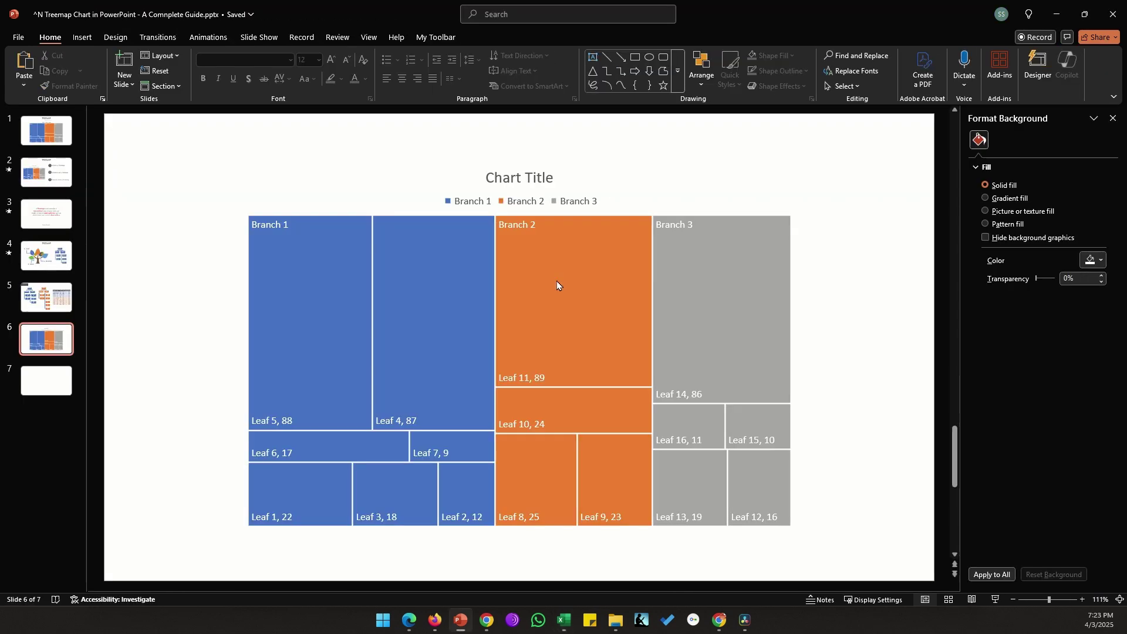
right_click(283, 259)
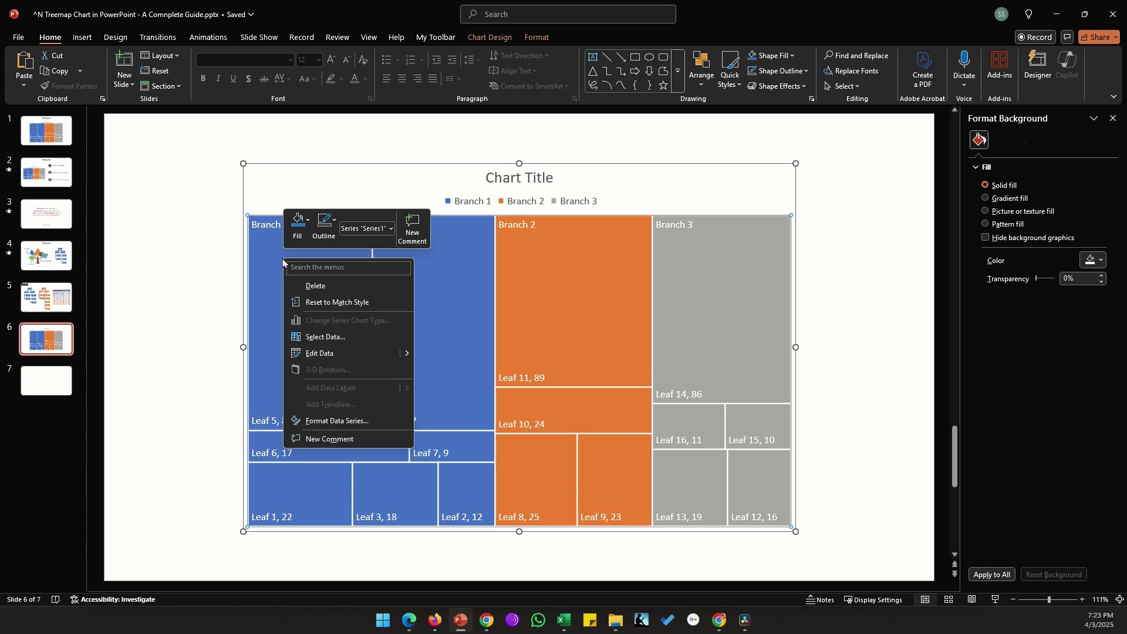
click(322, 352)
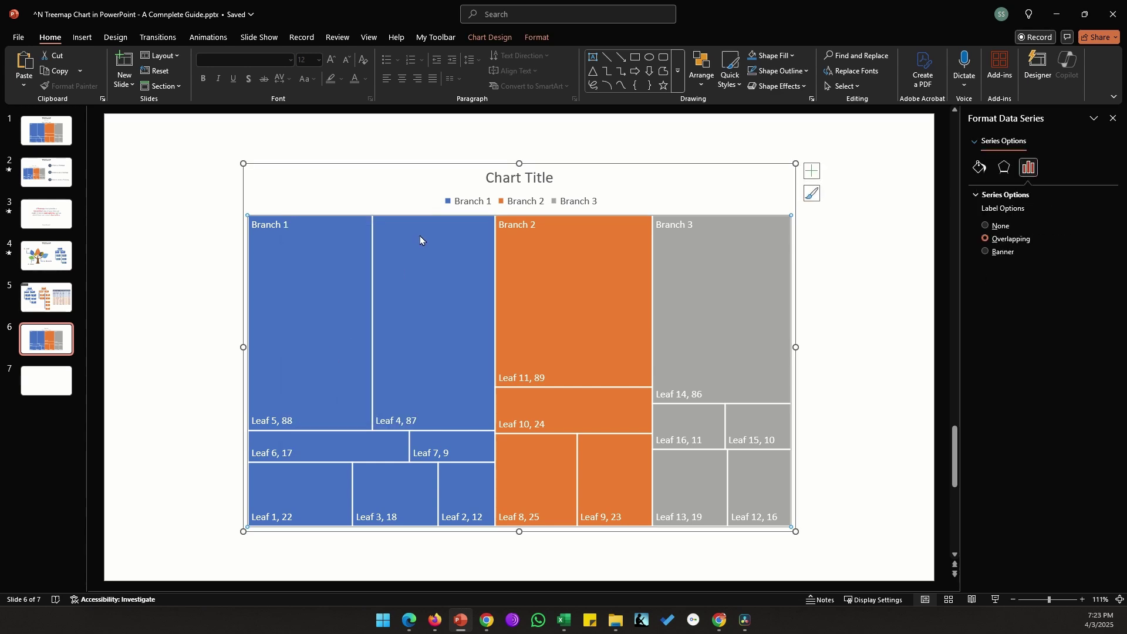
drag(713, 128, 823, 320)
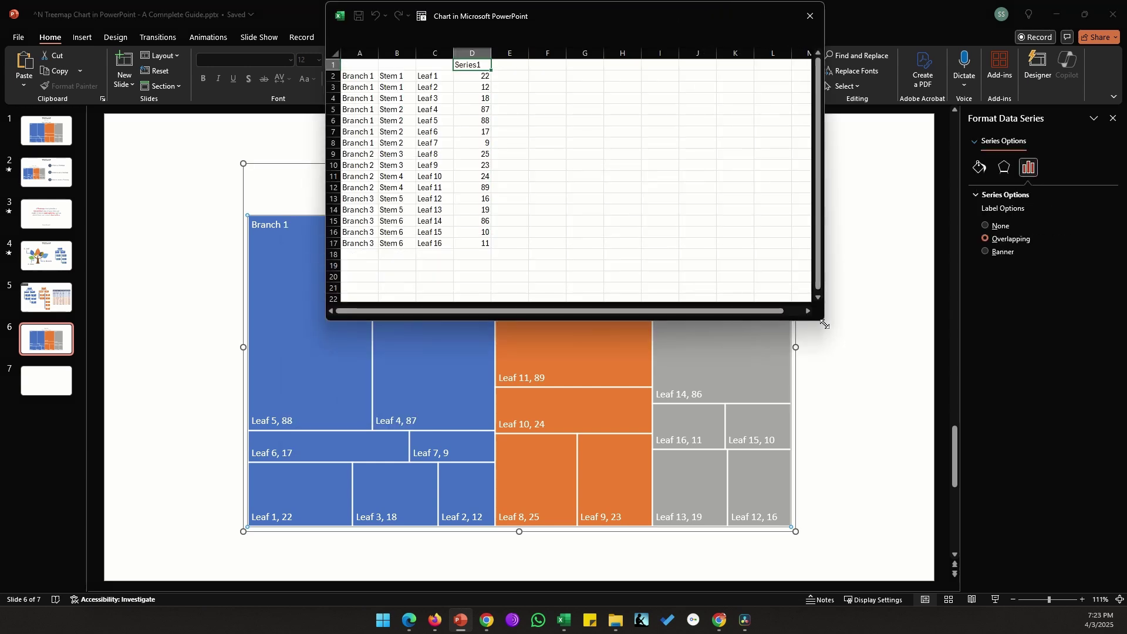
click(361, 65)
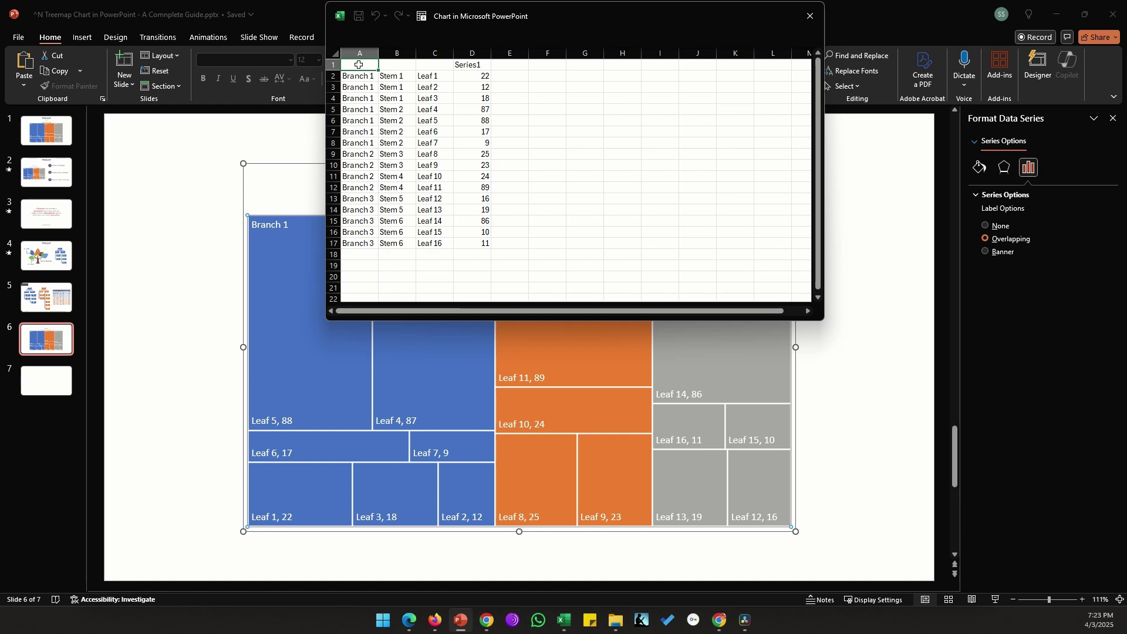
key(ctrl+v)
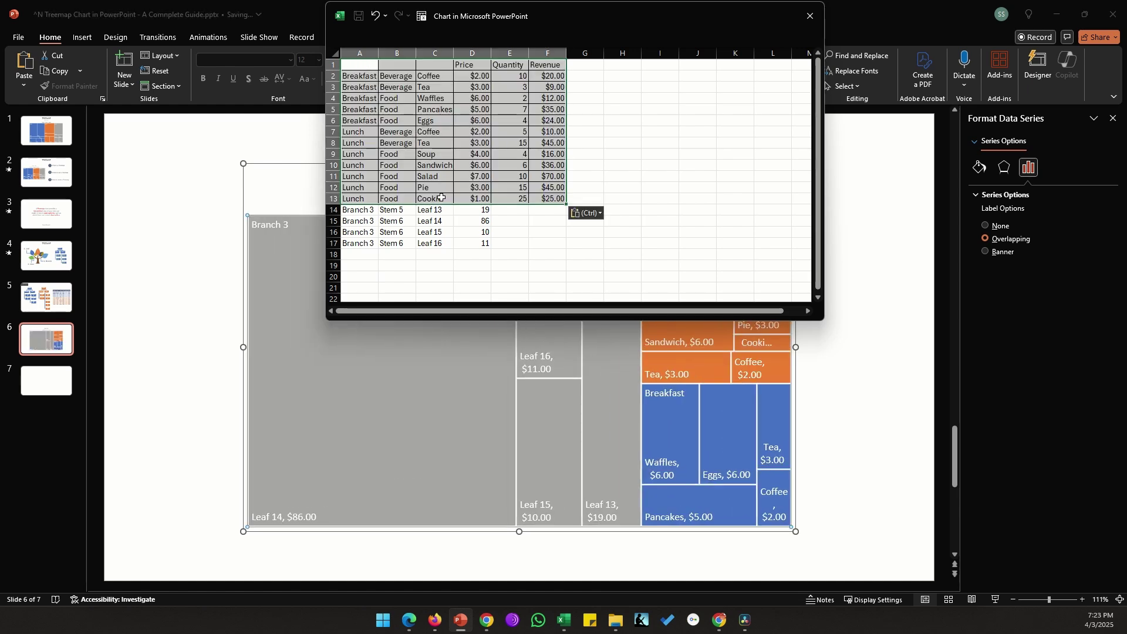
Step: Delete leftover Branch 3 rows 14–17 from the chart data
click(333, 210)
drag(236, 266, 220, 311)
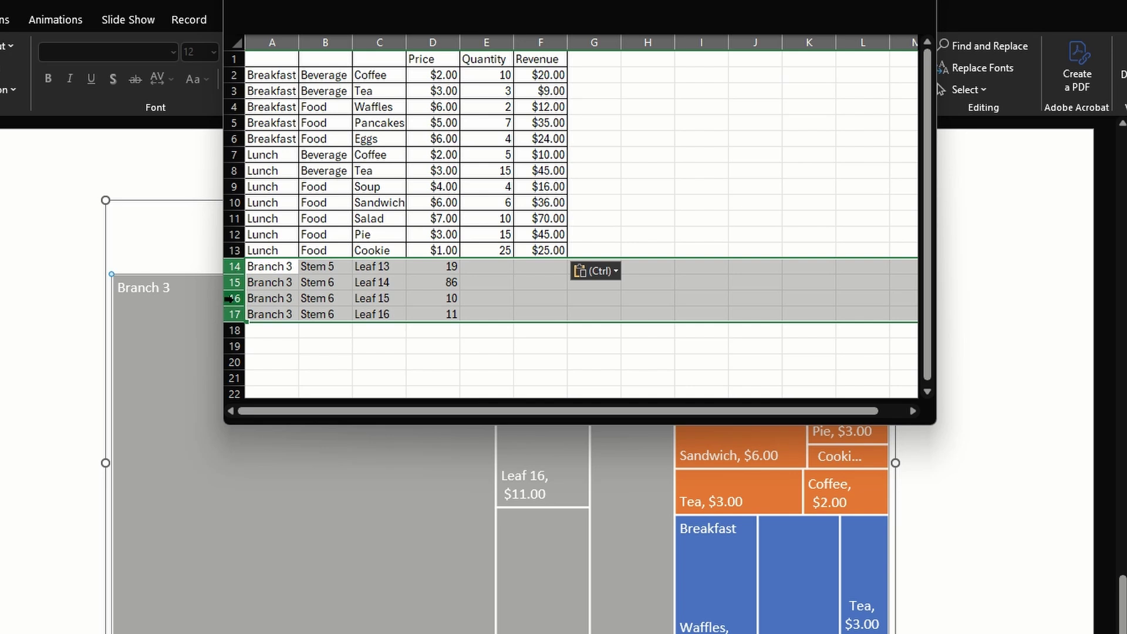
right_click(229, 299)
click(299, 489)
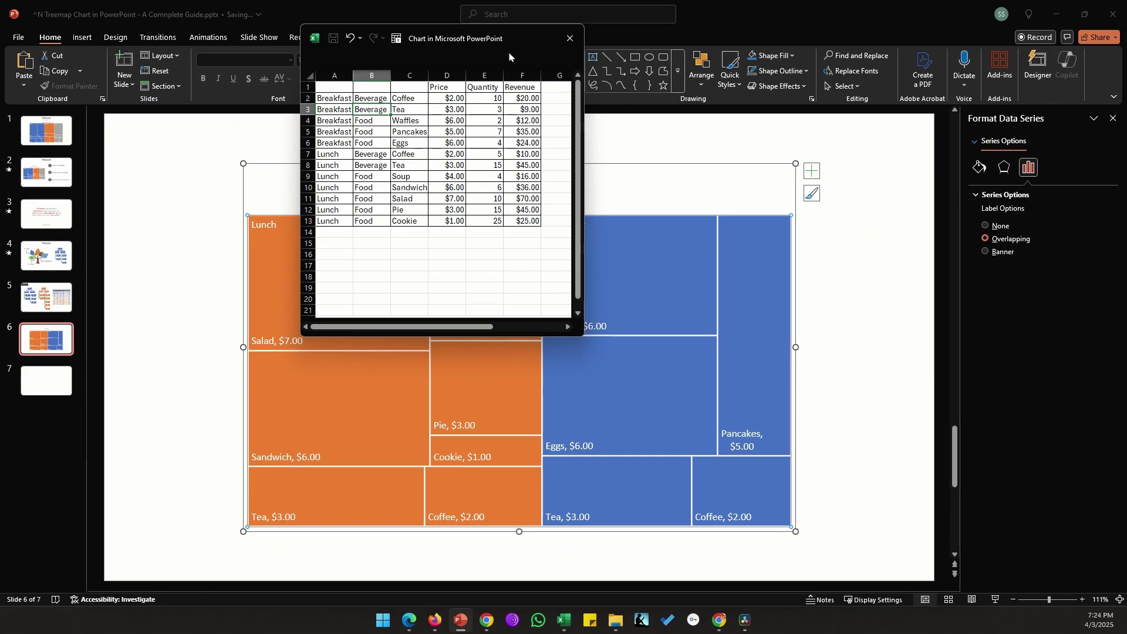
drag(509, 57, 167, 216)
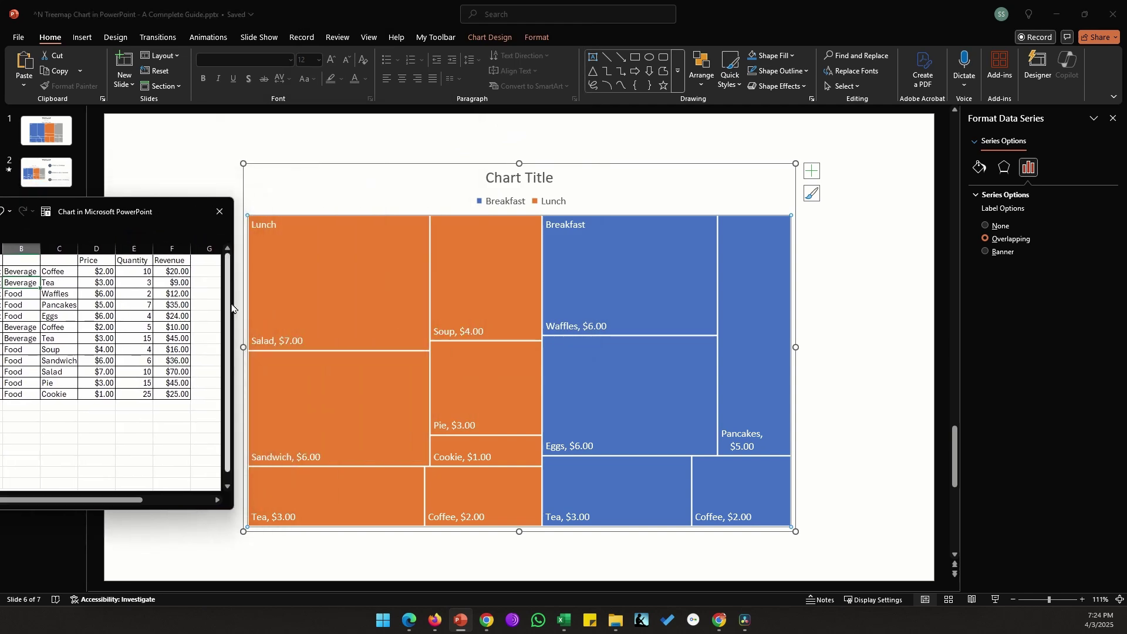
Step: Review the meal, group, item, price and Quantity columns, then close the 'Chart in Microsoft PowerPoint' window
drag(15, 275, 14, 398)
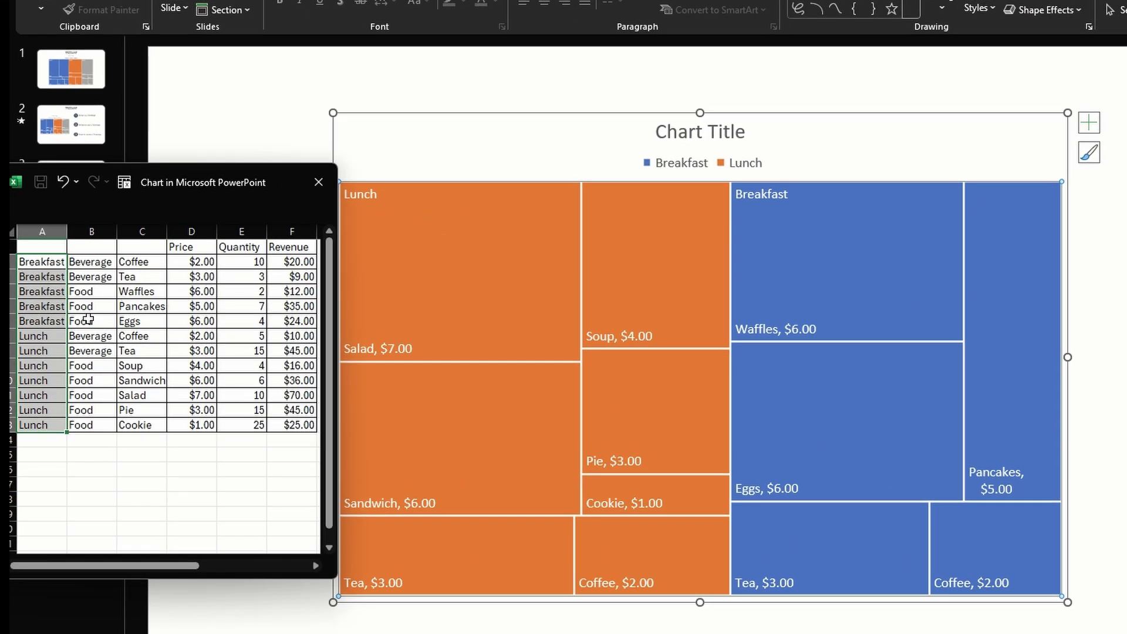
drag(83, 262, 75, 423)
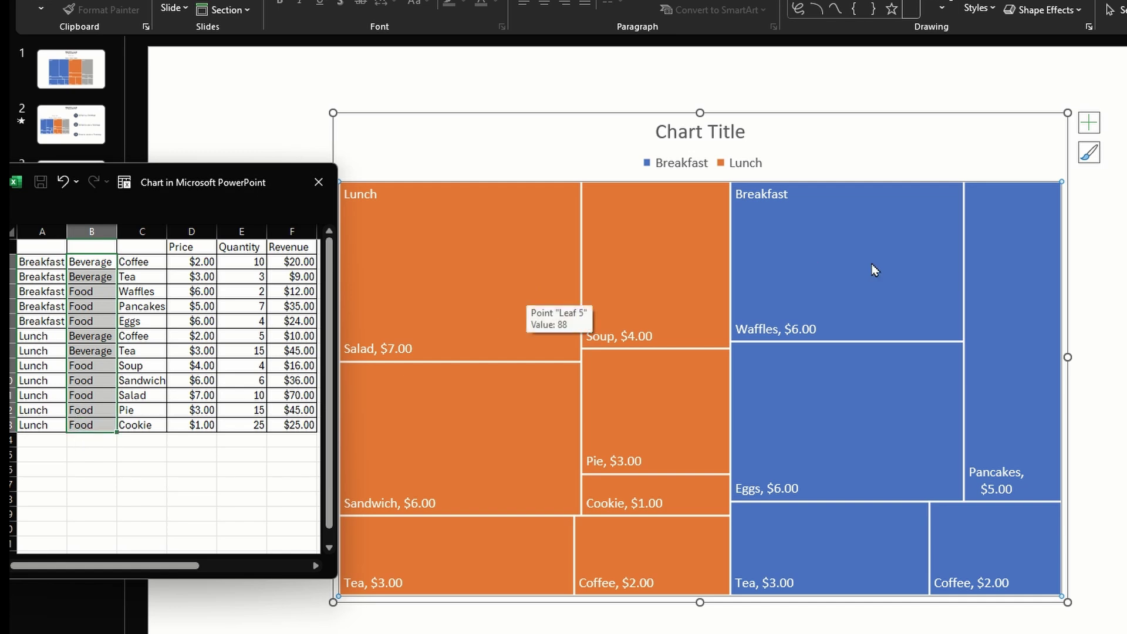
drag(138, 261, 137, 421)
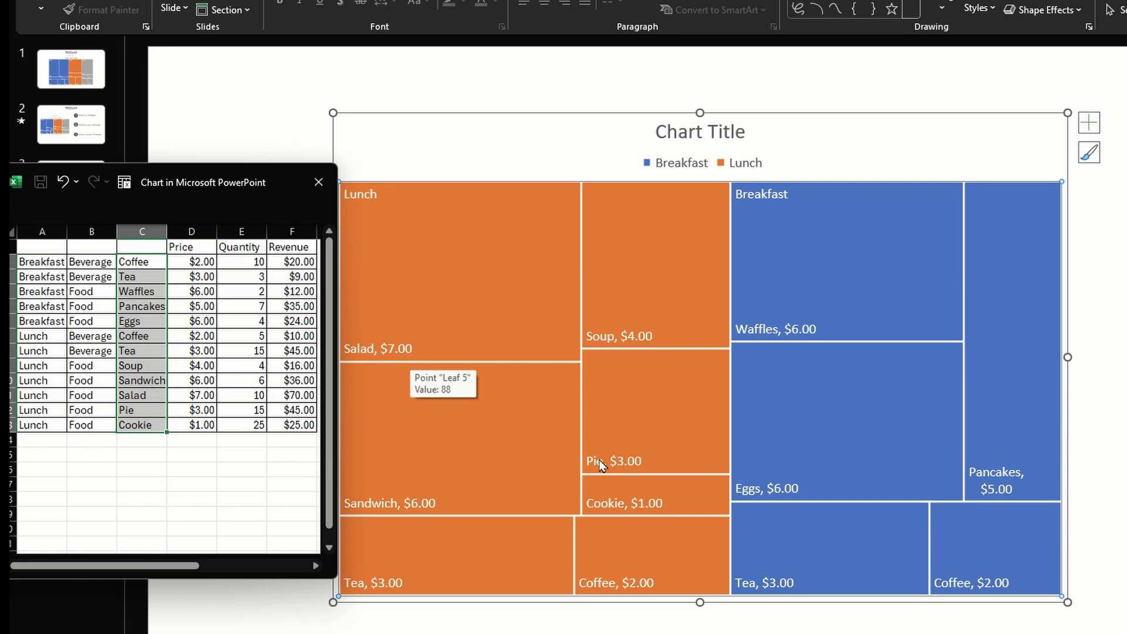
drag(192, 262, 189, 420)
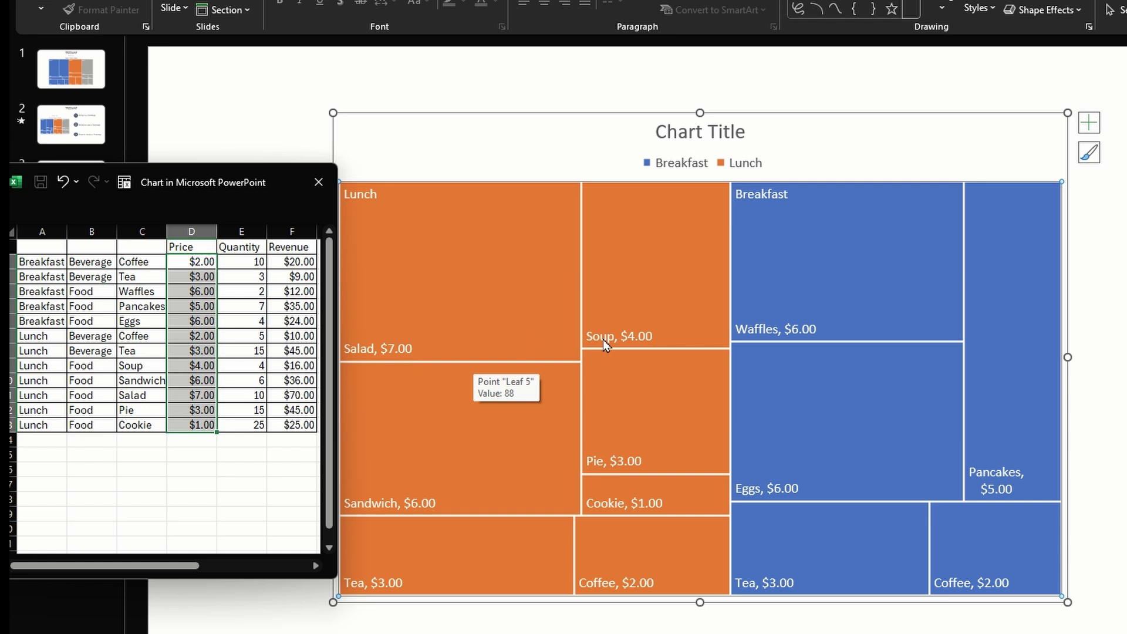
drag(241, 262, 283, 424)
click(241, 305)
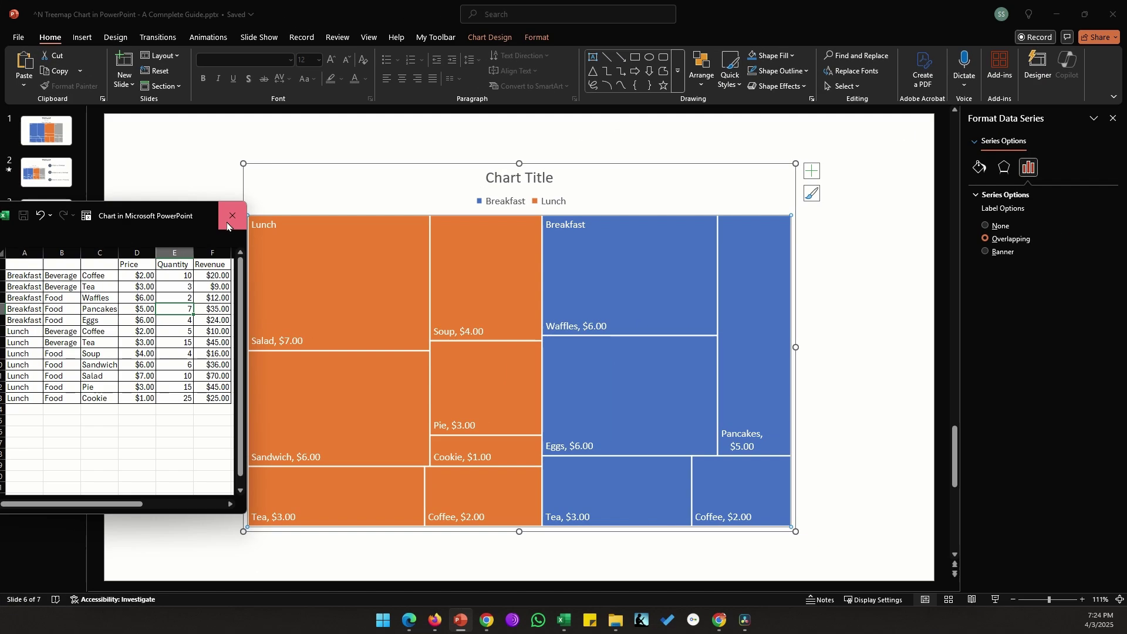
click(319, 182)
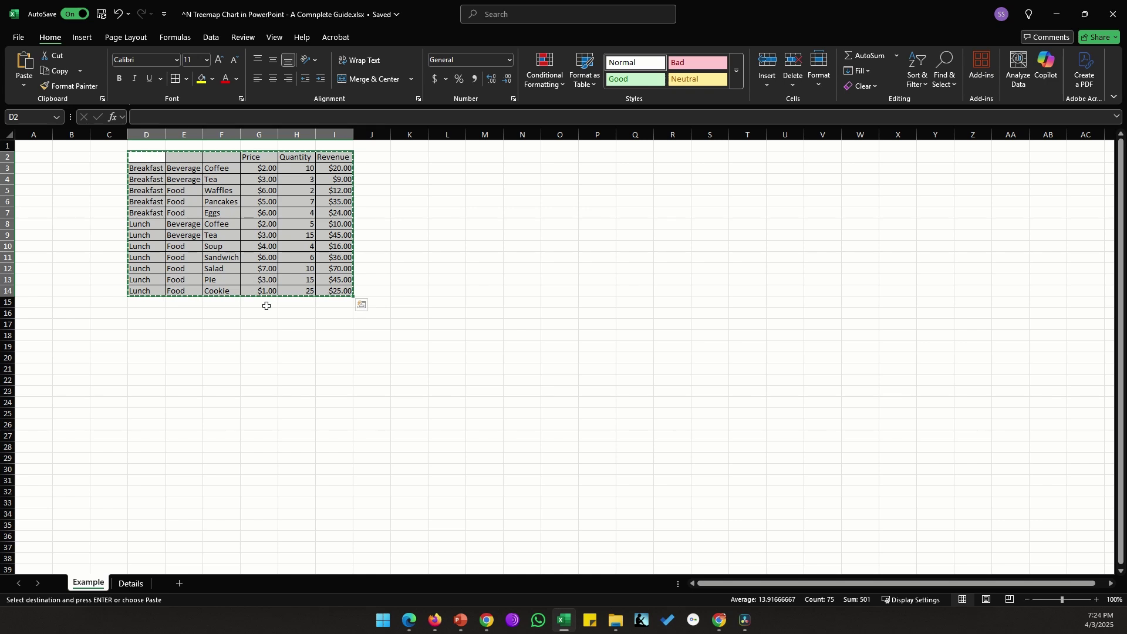
Step: Compare the treemap with the Lunch price cells D9:D13 in Excel, then return to slide 6
key(alt+Tab)
mouse_move(304, 259)
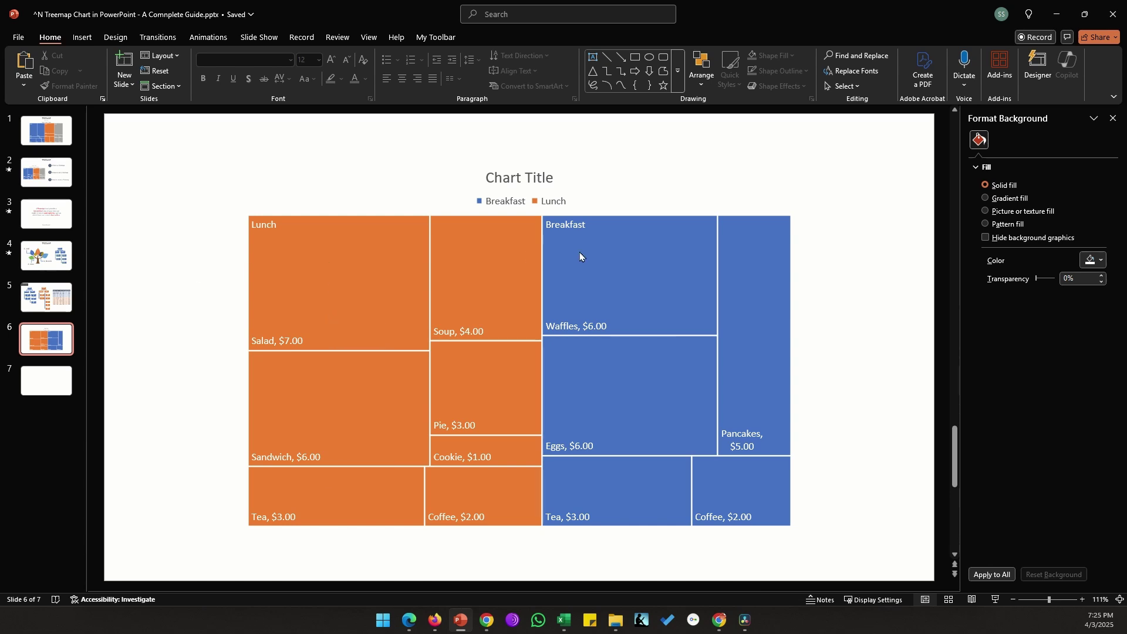
mouse_move(356, 261)
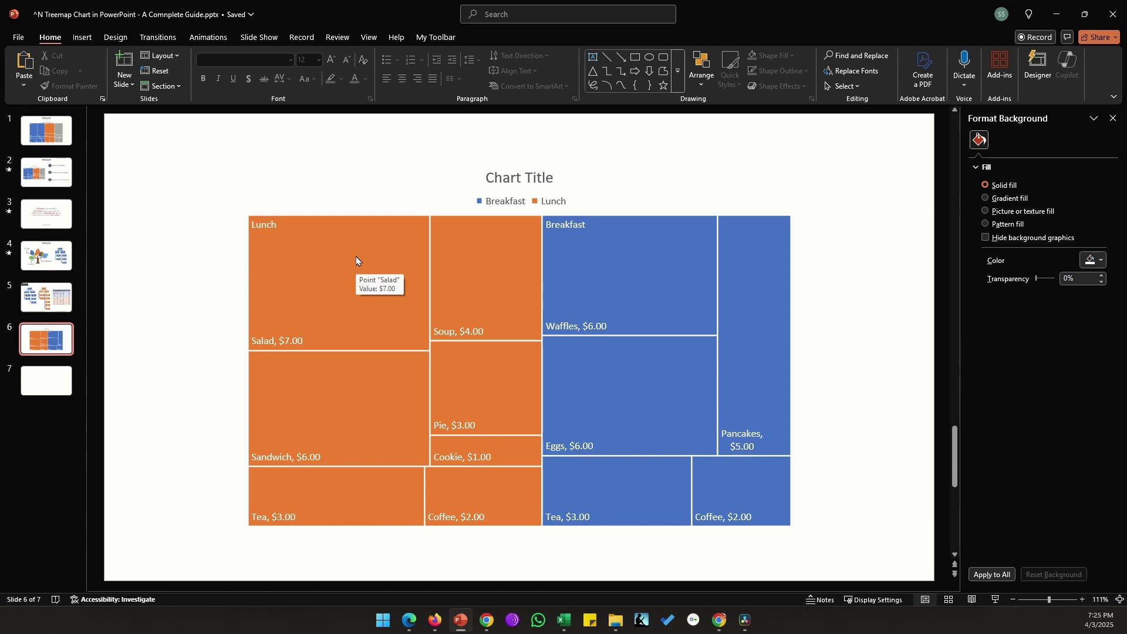
key(alt+Tab)
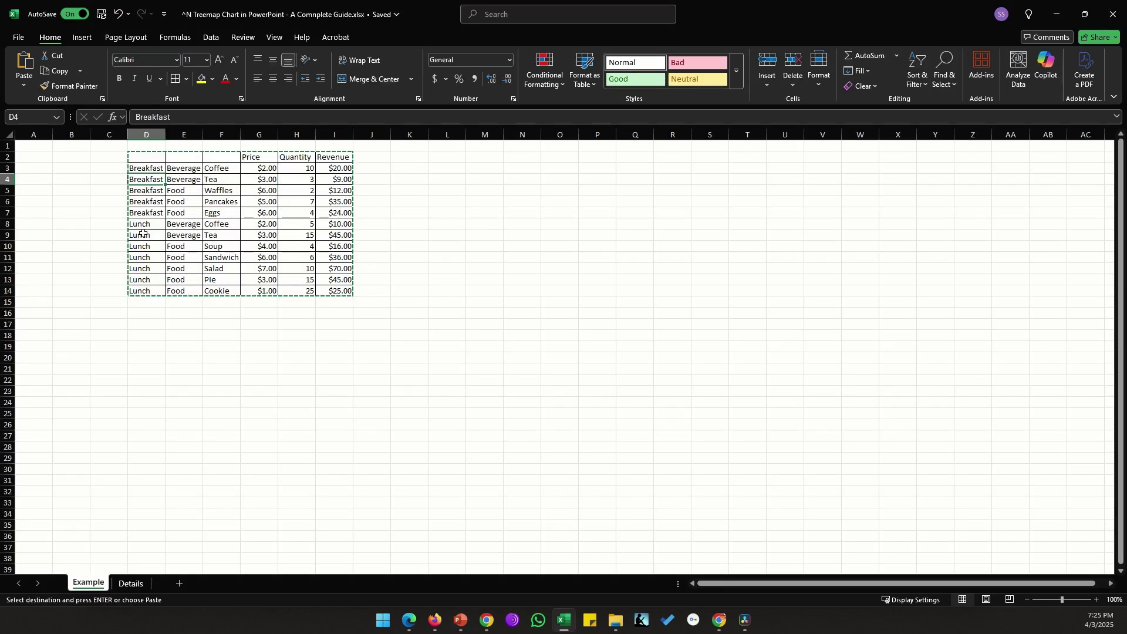
drag(141, 235, 144, 279)
key(alt+Tab)
mouse_move(357, 274)
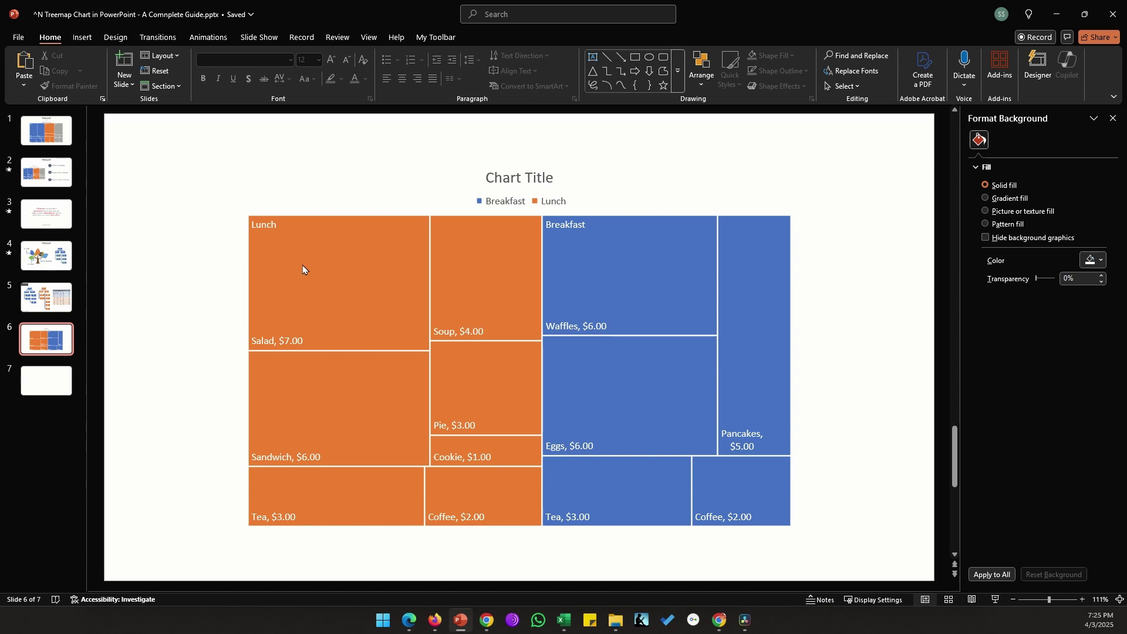
Step: Select the treemap series to show its Format Data Series options
mouse_move(431, 265)
mouse_move(371, 377)
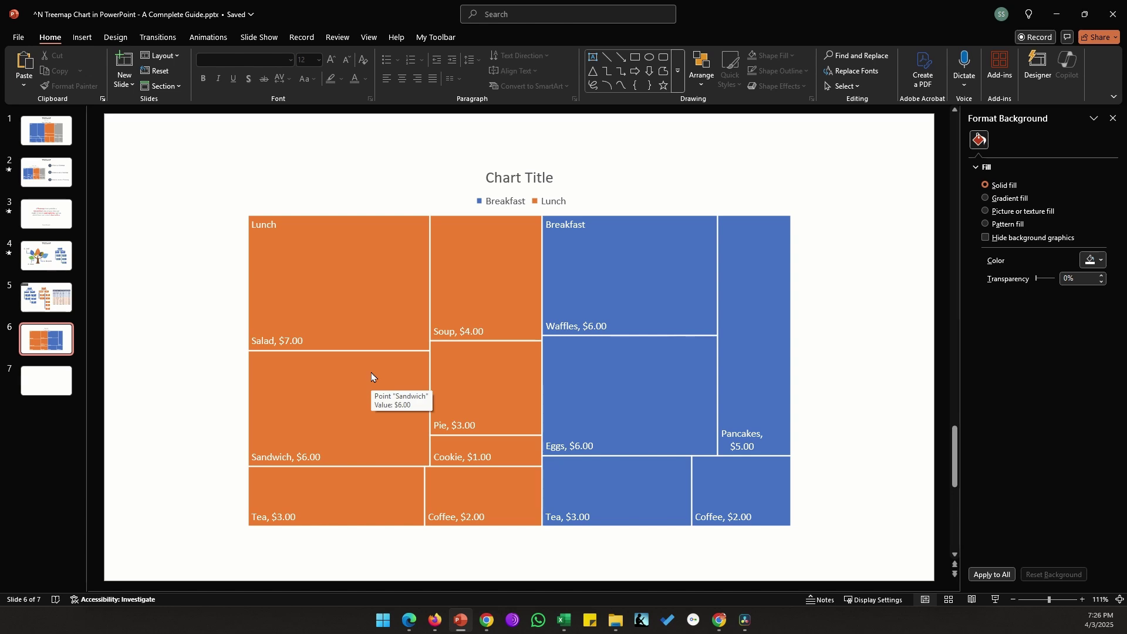
click(372, 377)
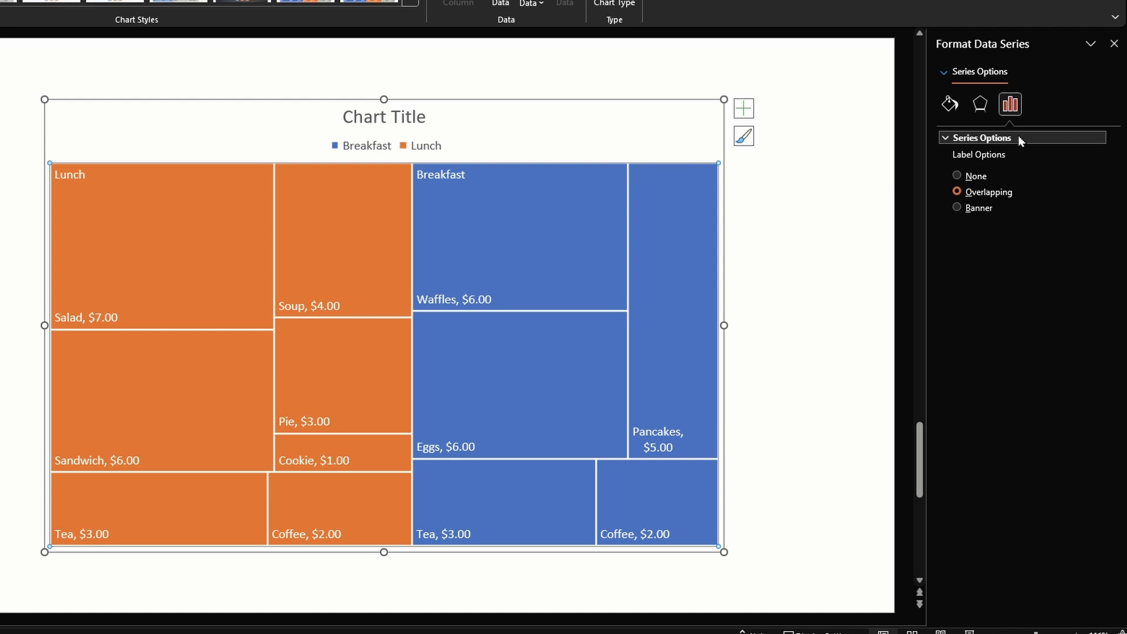
click(983, 212)
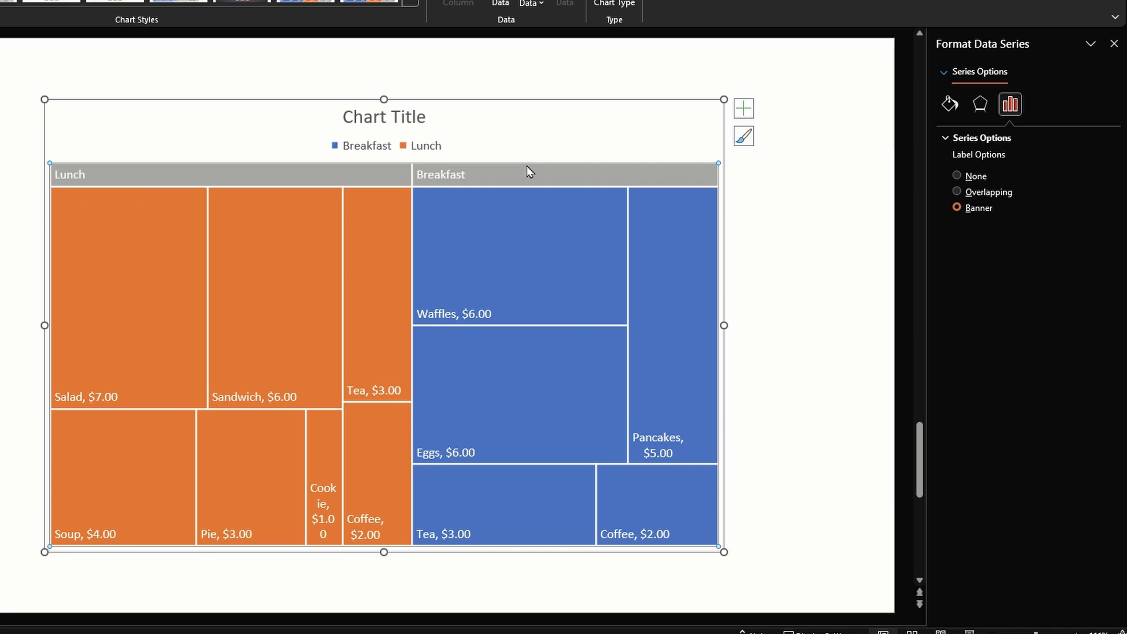
mouse_move(465, 221)
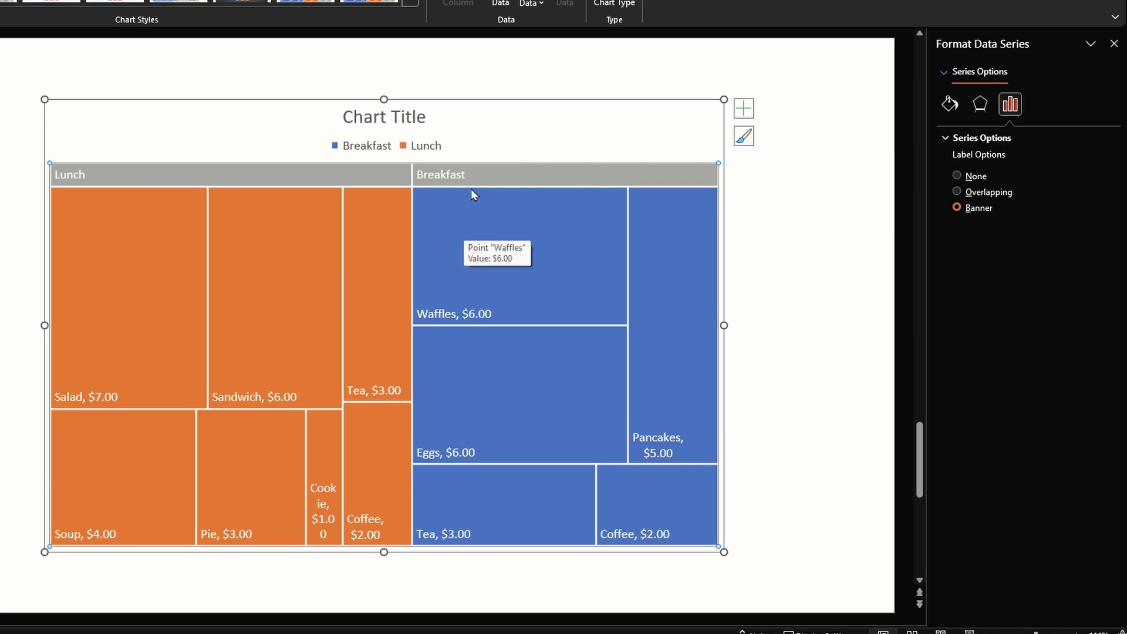
mouse_move(110, 252)
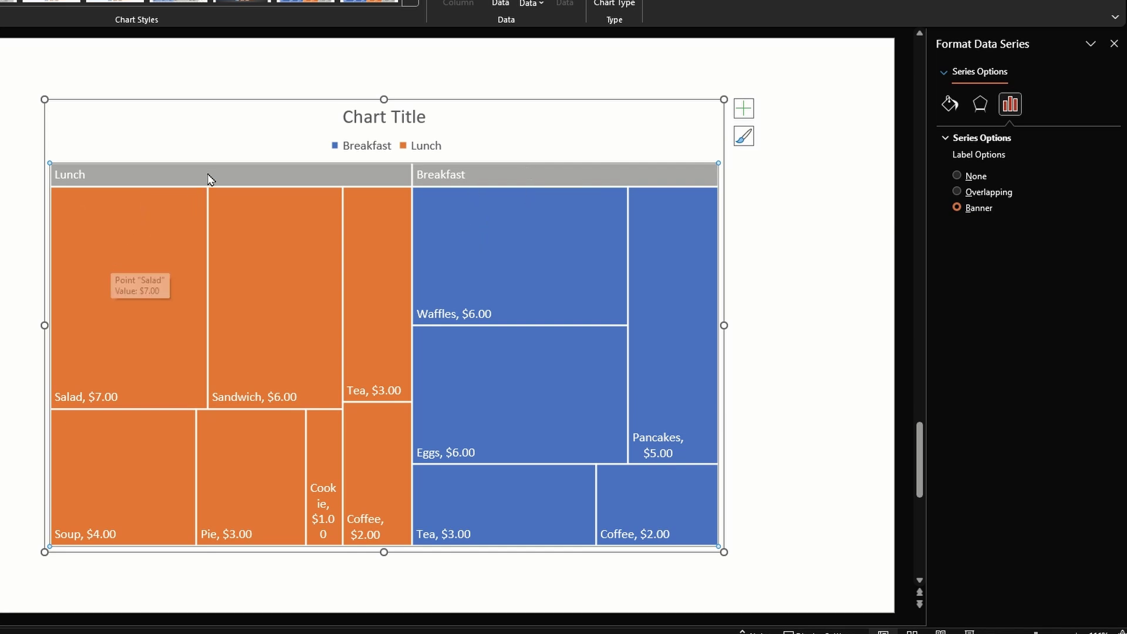
mouse_move(212, 177)
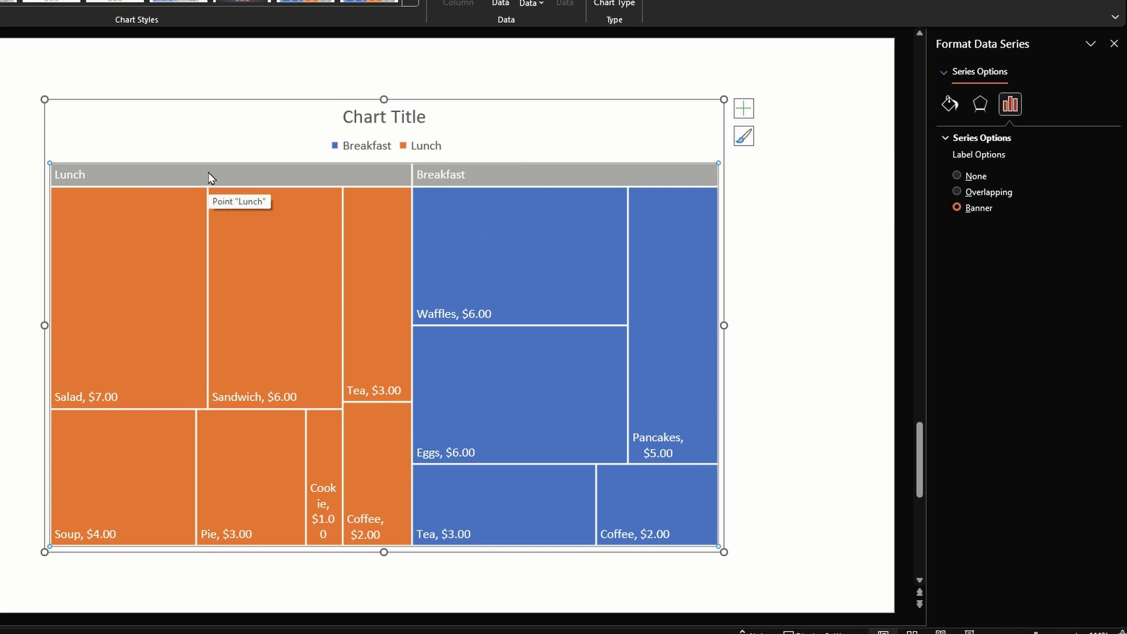
click(976, 177)
mouse_move(98, 223)
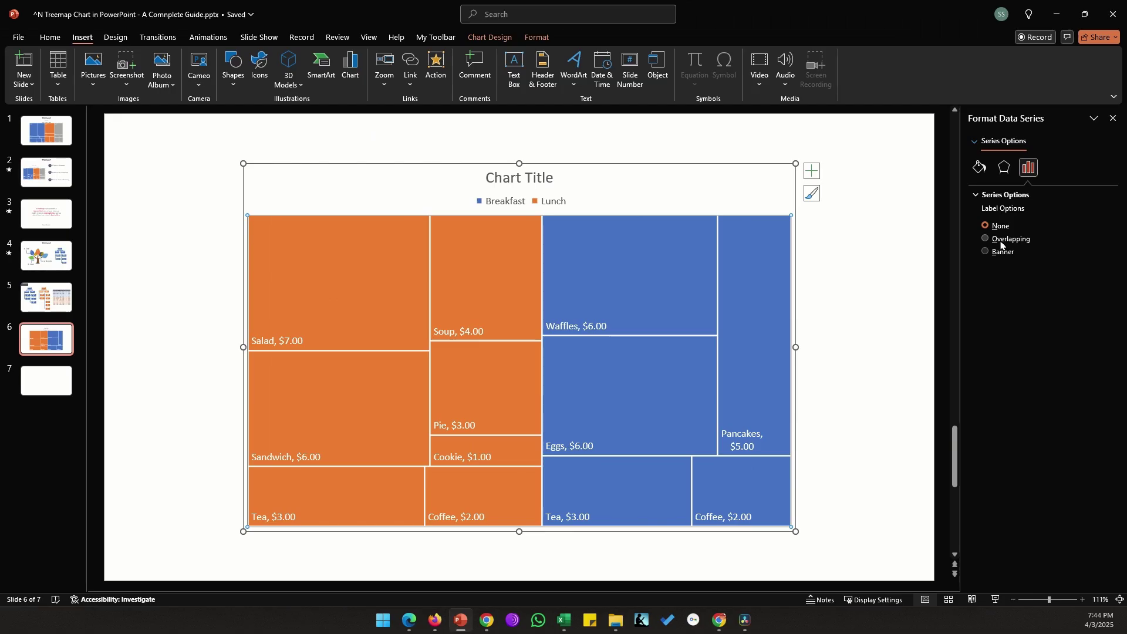
click(1002, 243)
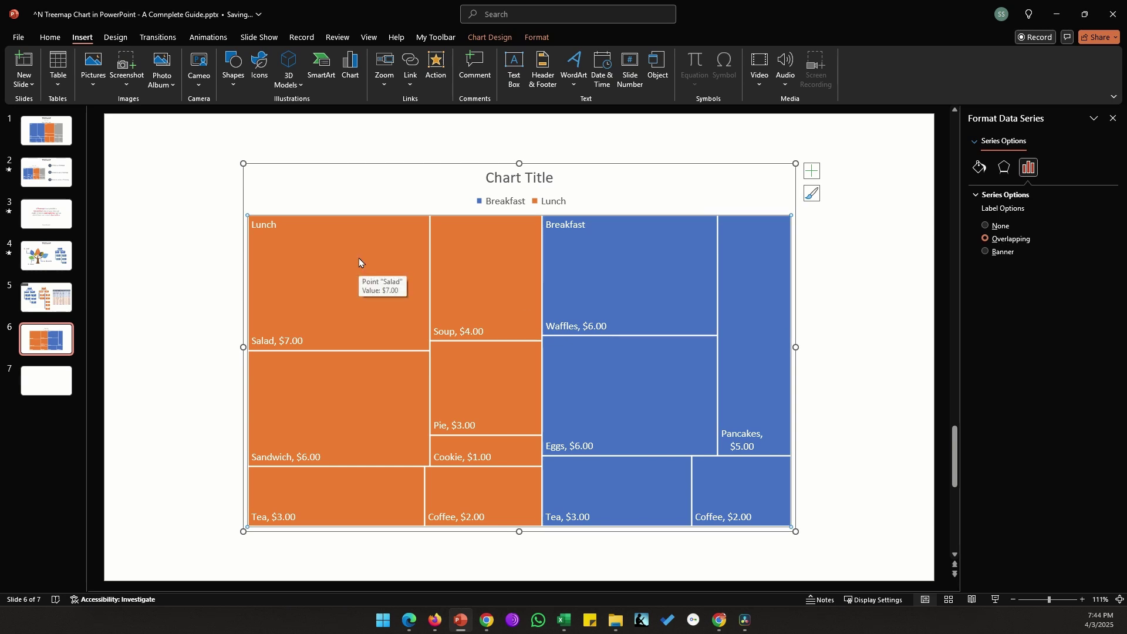
Step: Fill the Lunch tiles with the gold theme colour using Home > Shape Fill
click(372, 304)
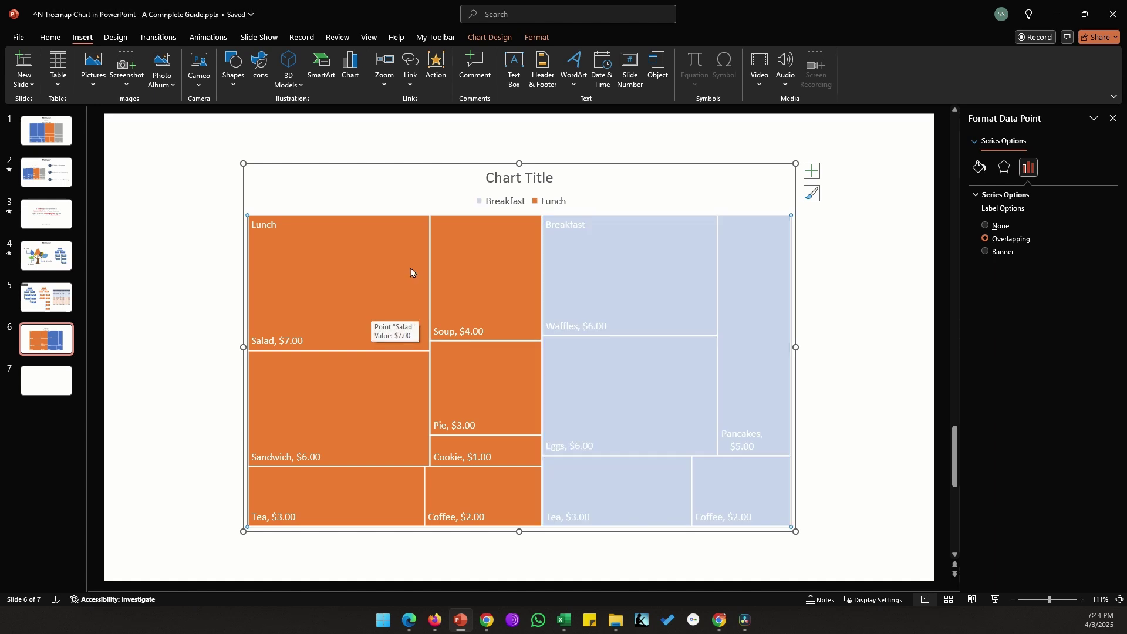
click(51, 39)
click(769, 56)
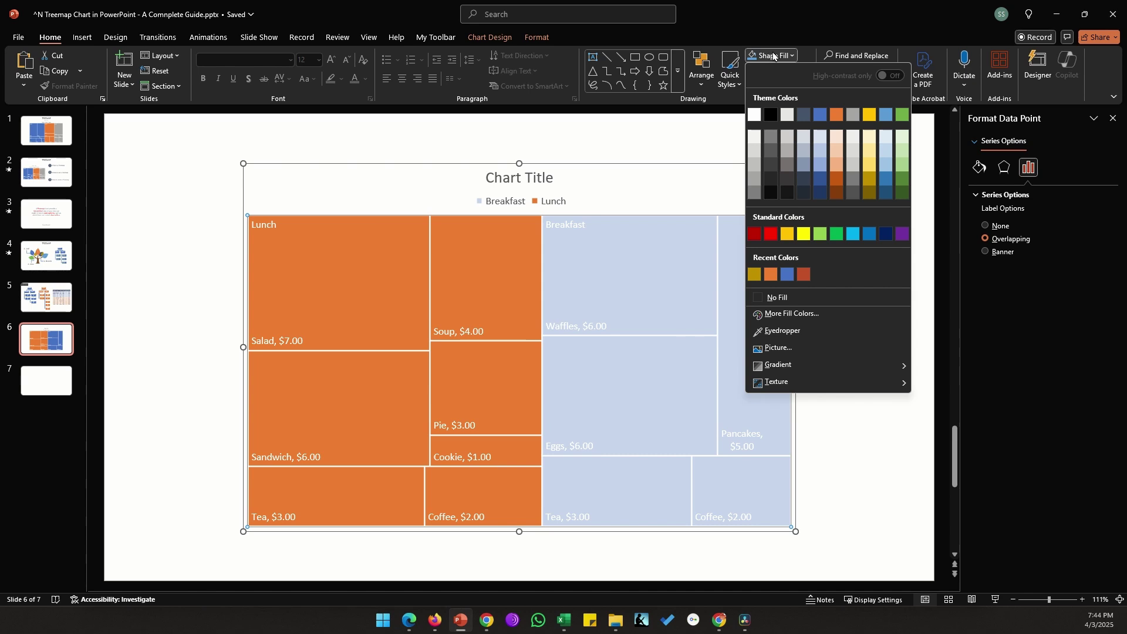
click(869, 114)
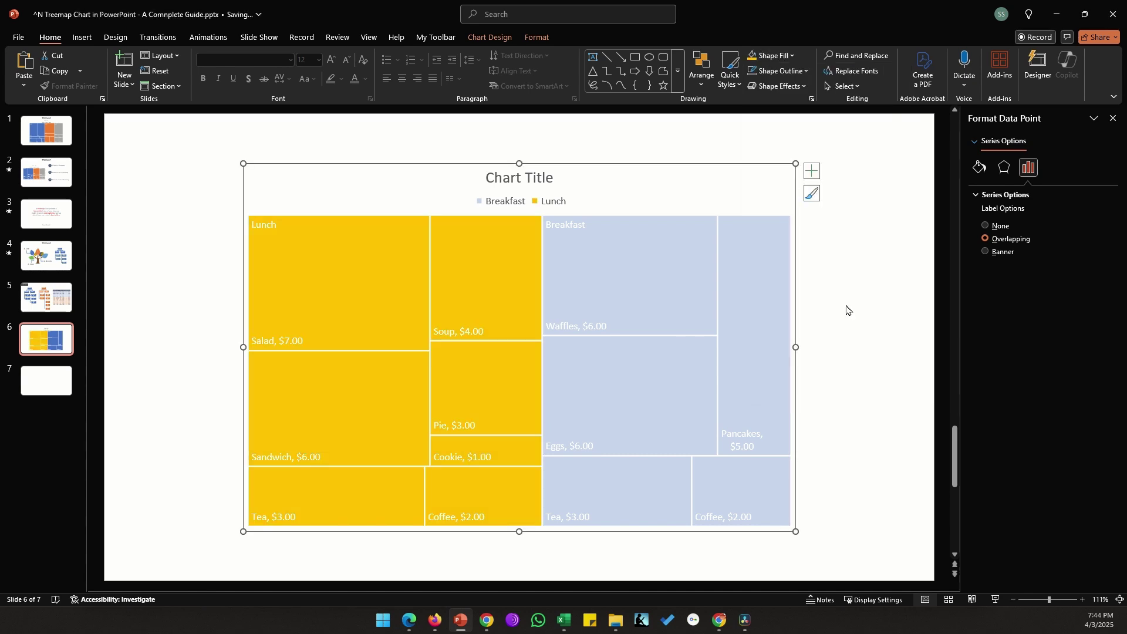
click(792, 56)
Step: Change the Lunch tiles' fill to blue
click(858, 143)
click(383, 278)
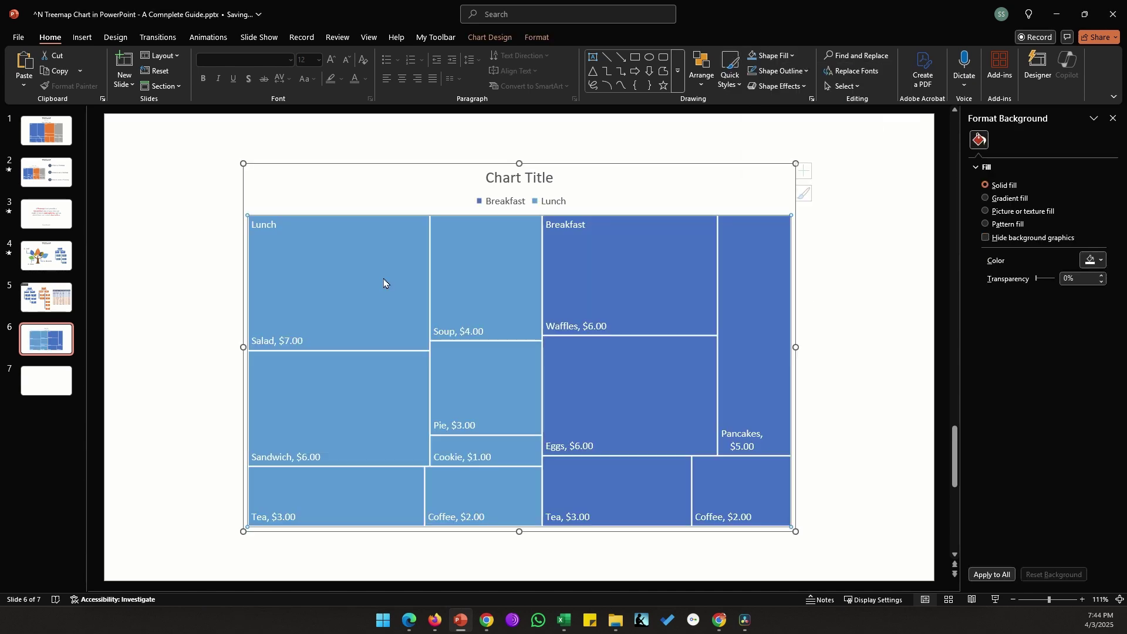
click(377, 282)
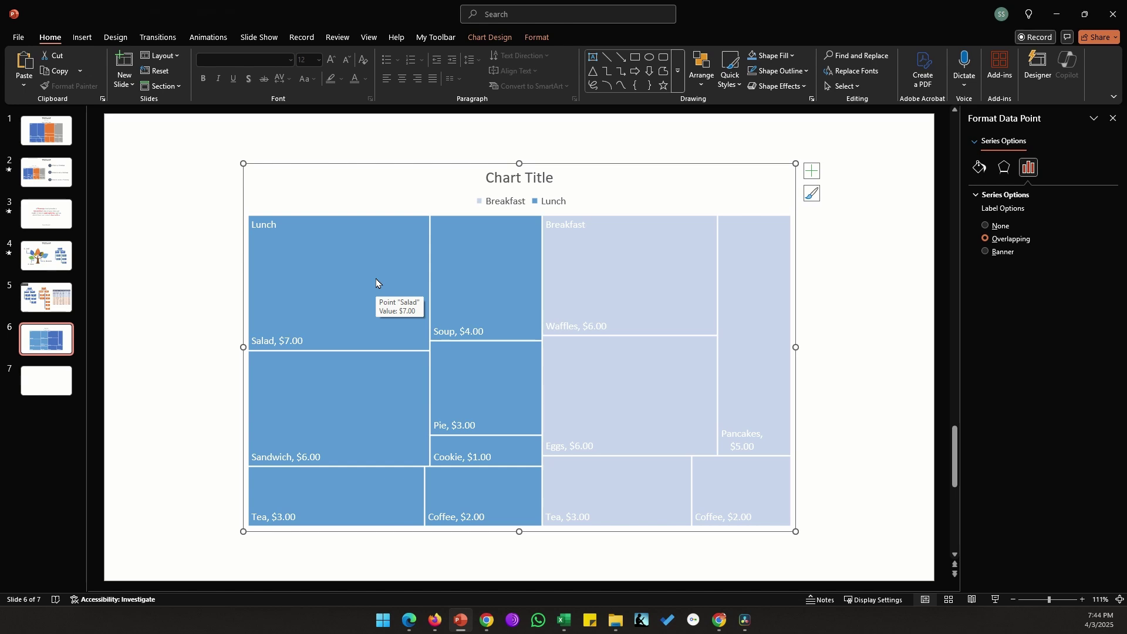
key(Escape)
Step: Select only the Salad tile and open its Shape Fill colours, then reselect the treemap
click(336, 285)
click(336, 284)
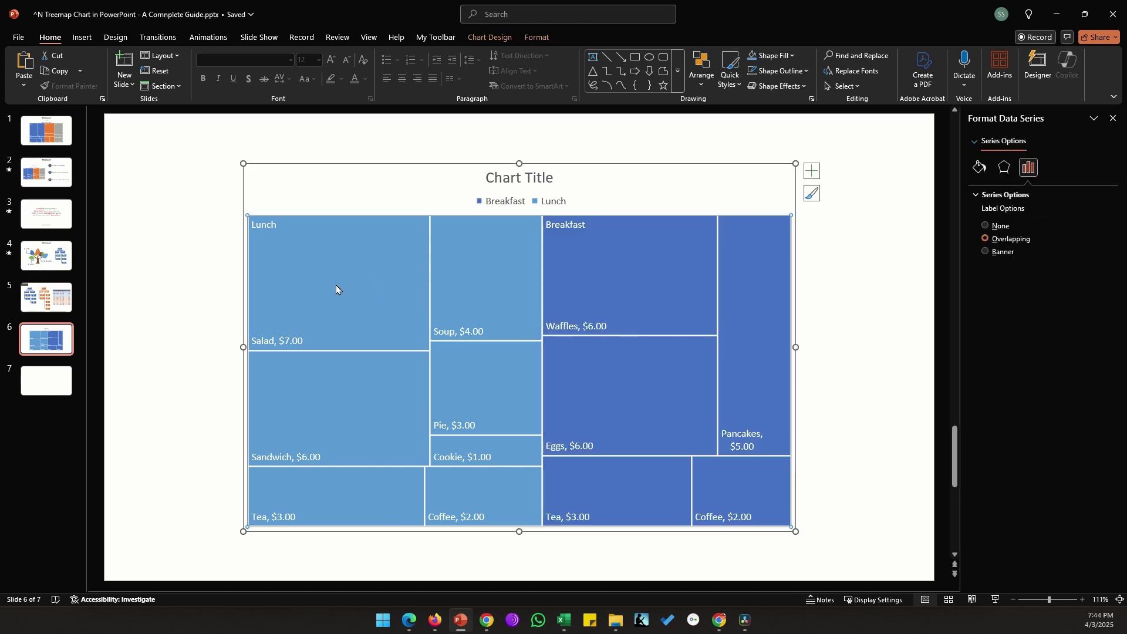
click(336, 284)
click(335, 284)
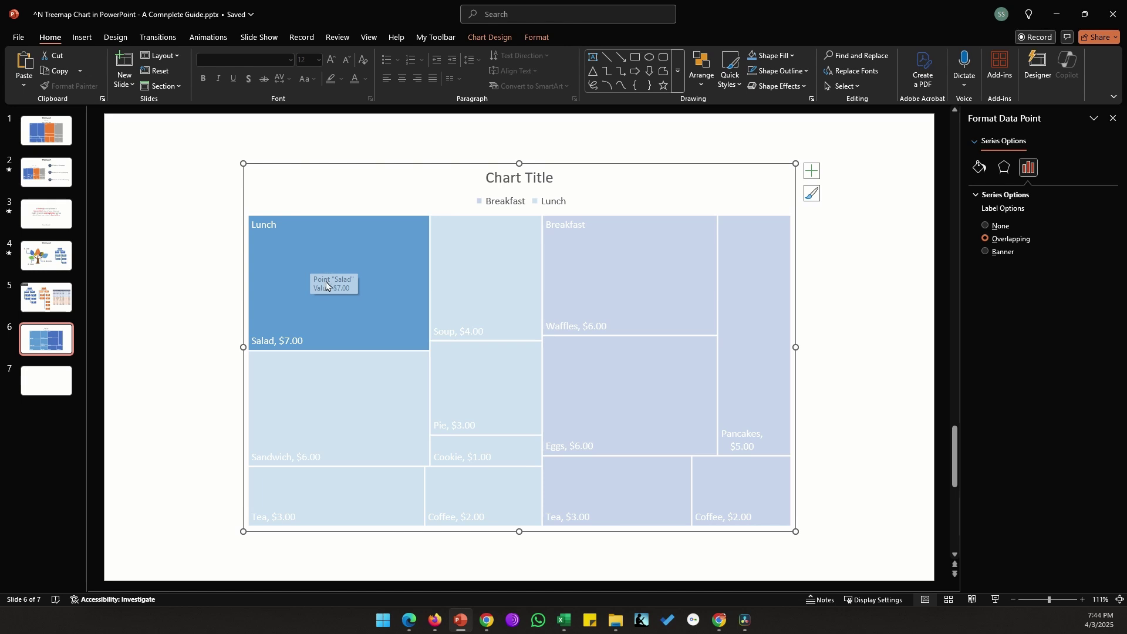
click(784, 57)
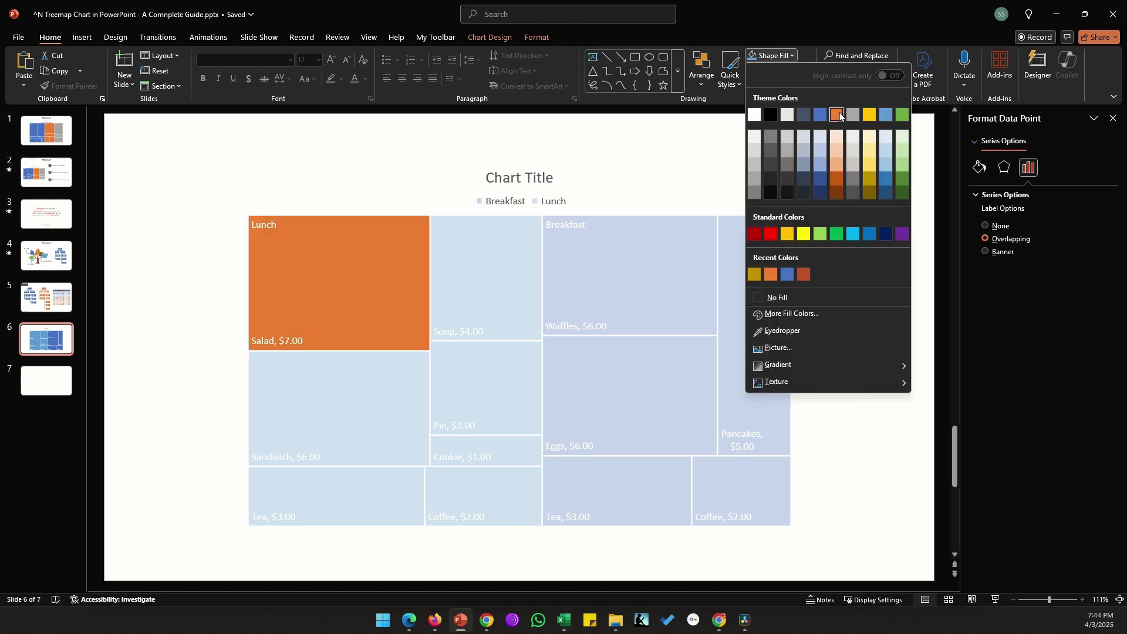
click(863, 303)
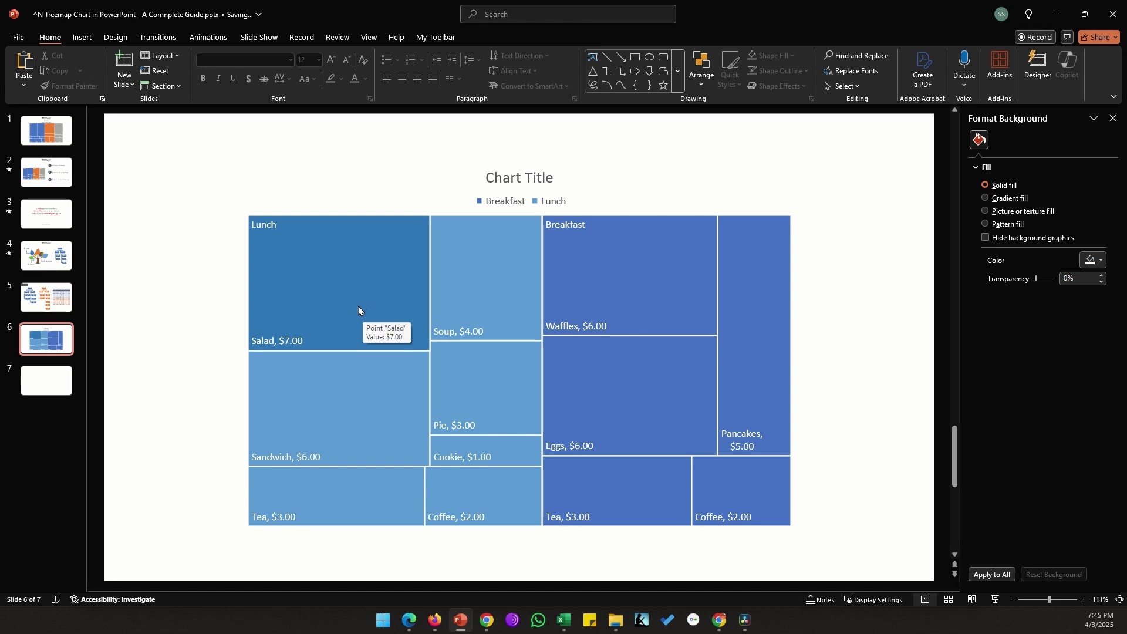
mouse_move(338, 367)
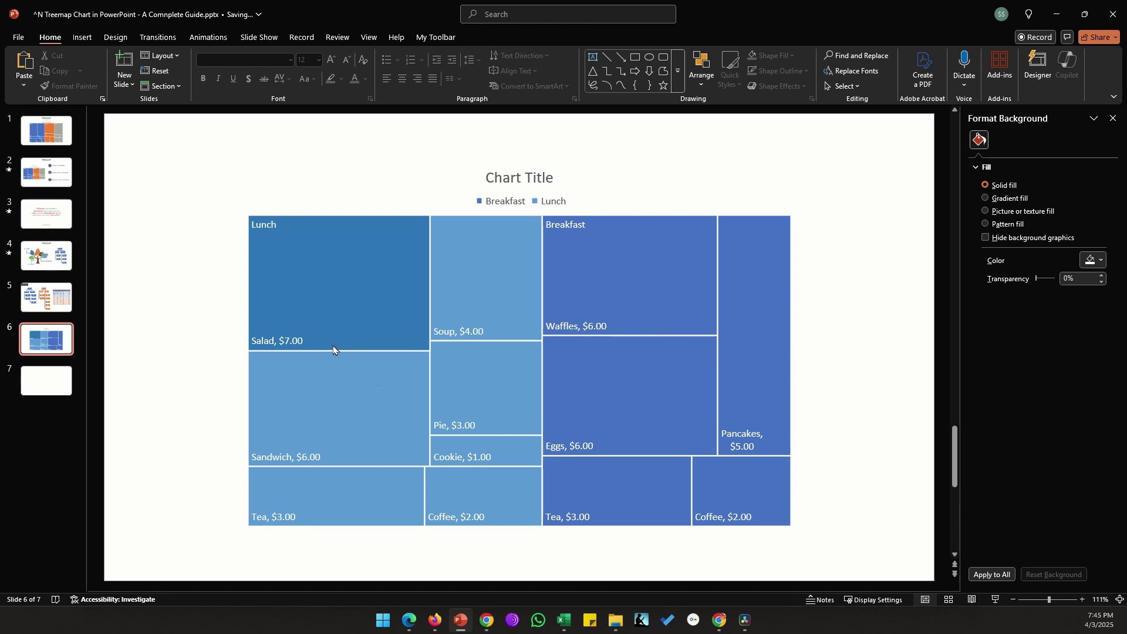
mouse_move(334, 335)
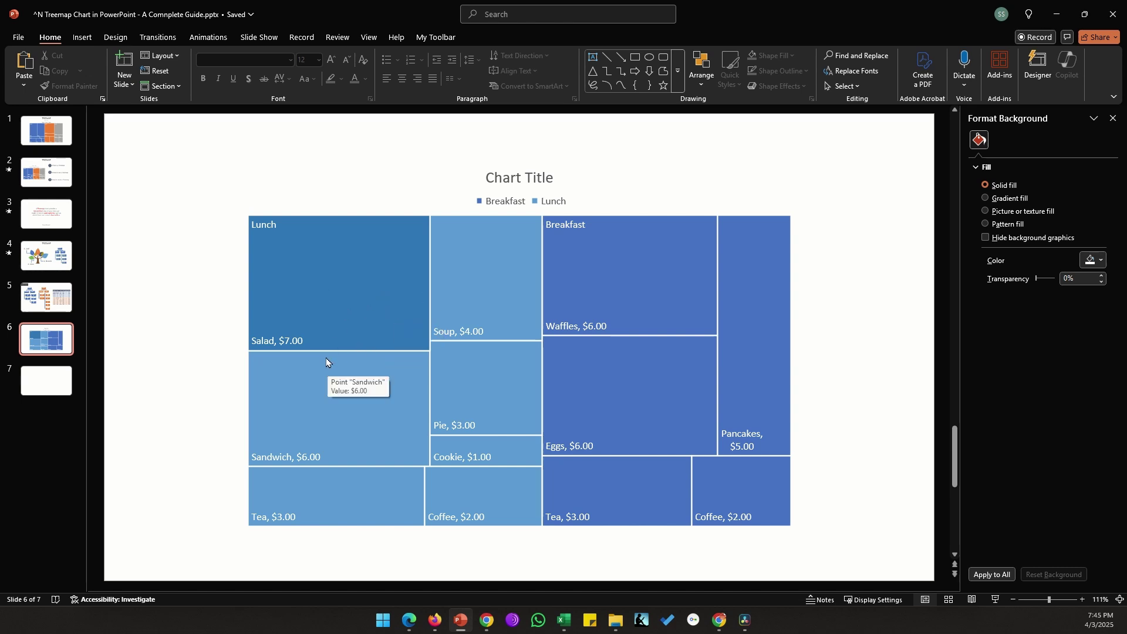
click(339, 320)
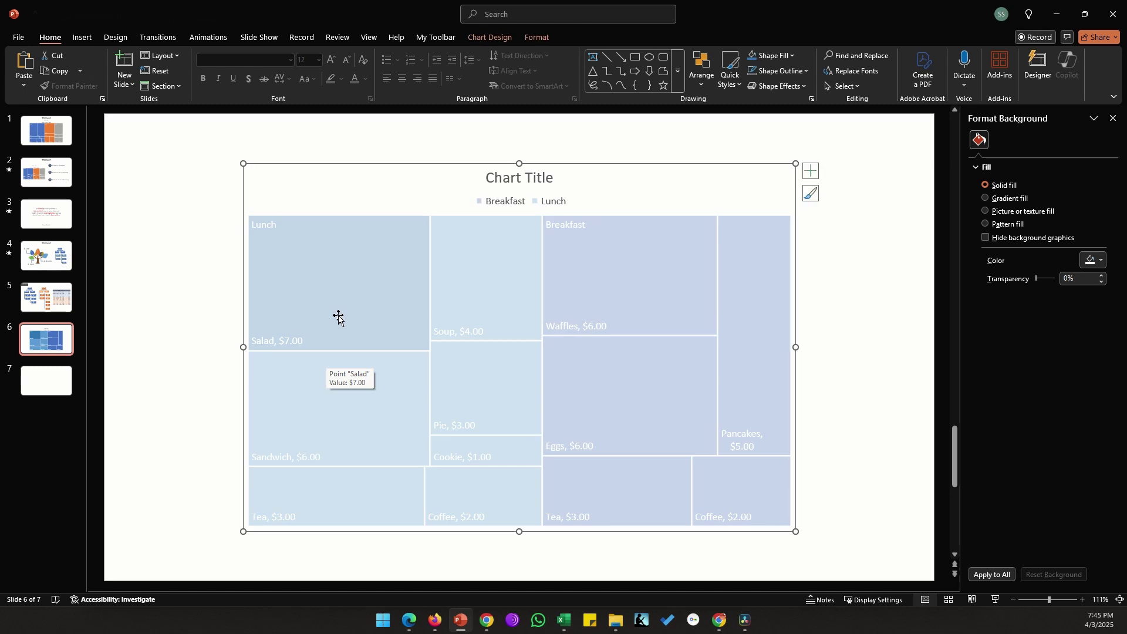
Step: Revert the Lunch tiles to orange and reselect the treemap
click(338, 320)
key(F4)
click(156, 290)
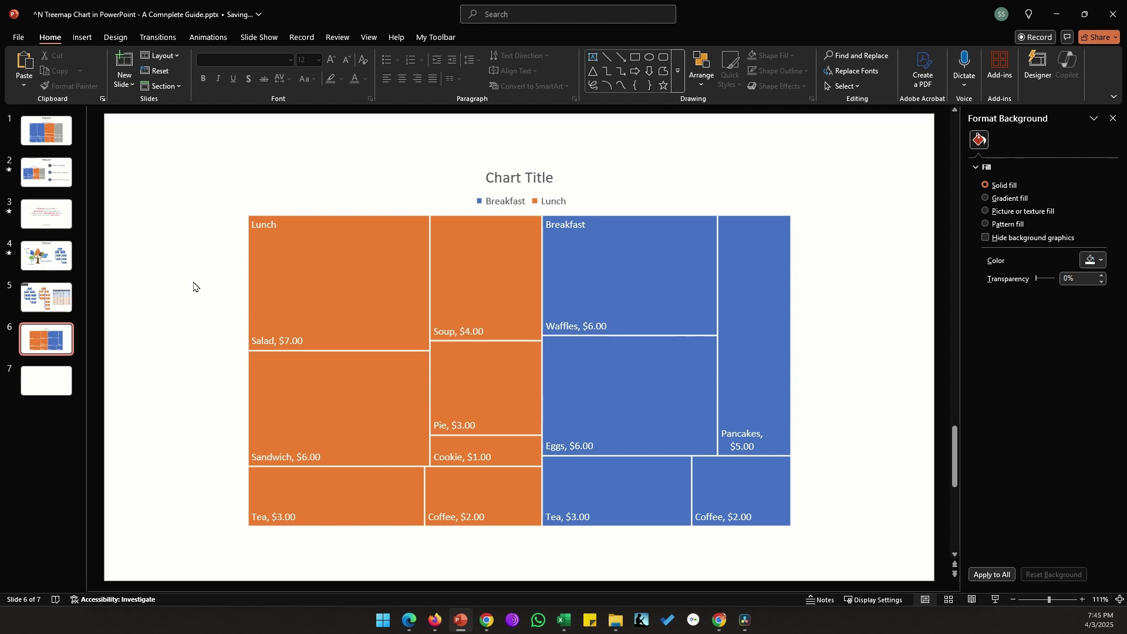
click(664, 290)
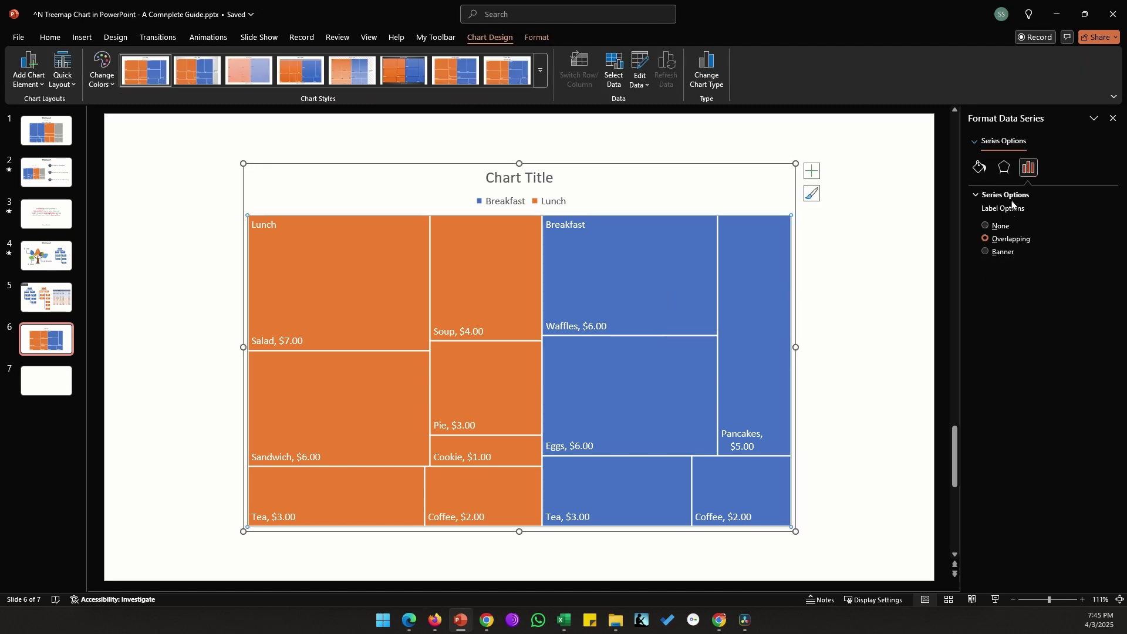
Step: Set the treemap's parent labels to Banner and select the Lunch banner data point
click(1007, 257)
click(854, 333)
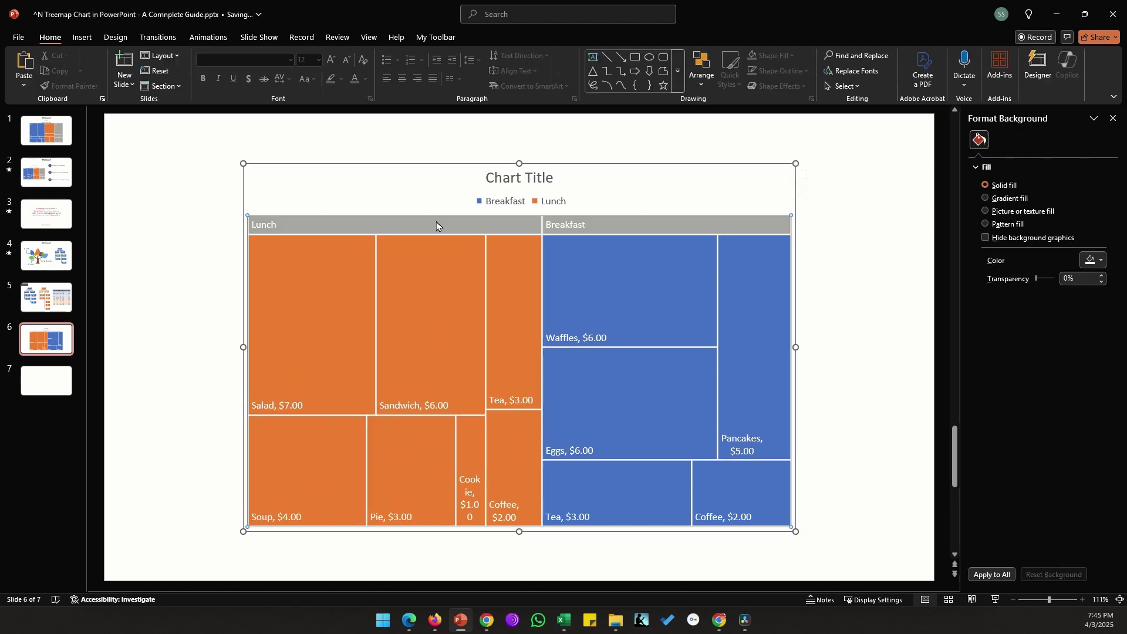
click(437, 226)
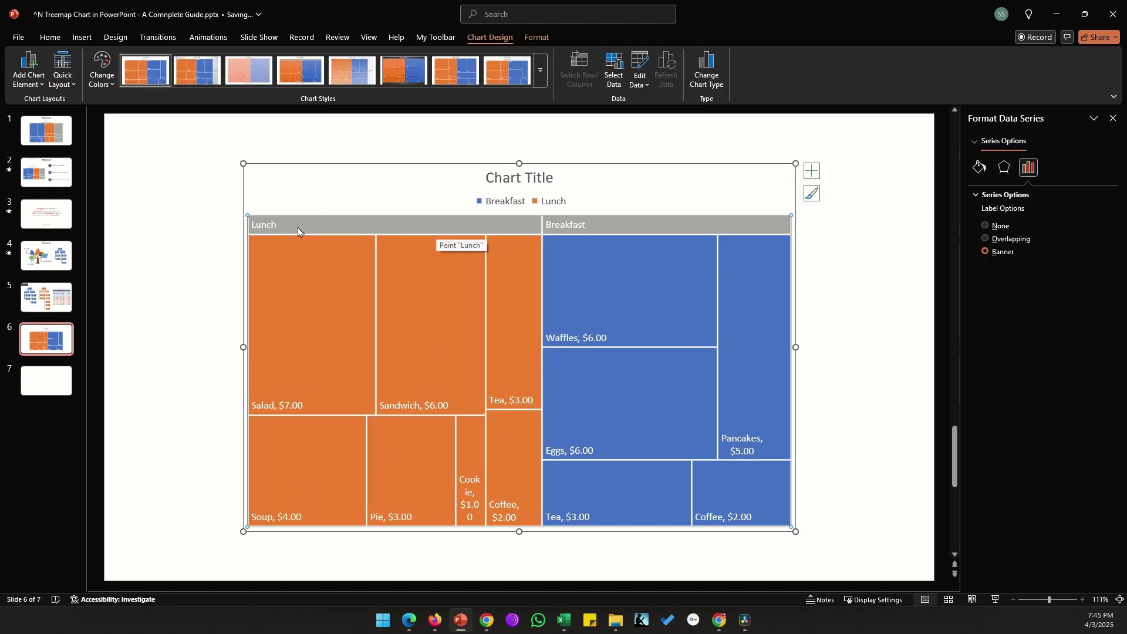
click(364, 228)
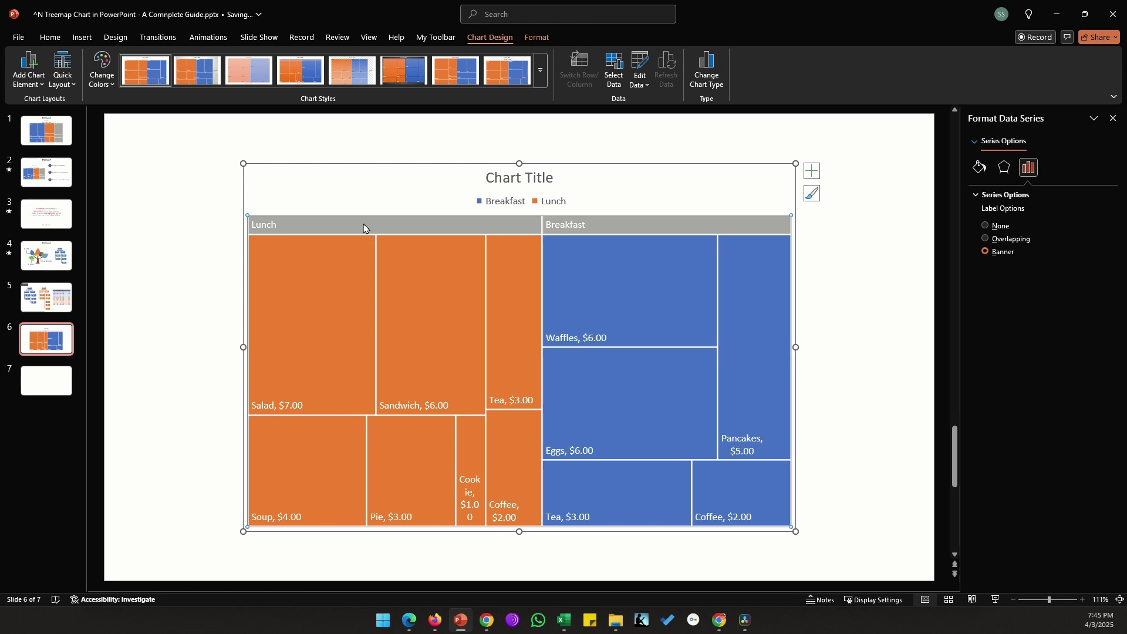
click(364, 228)
click(363, 228)
click(364, 228)
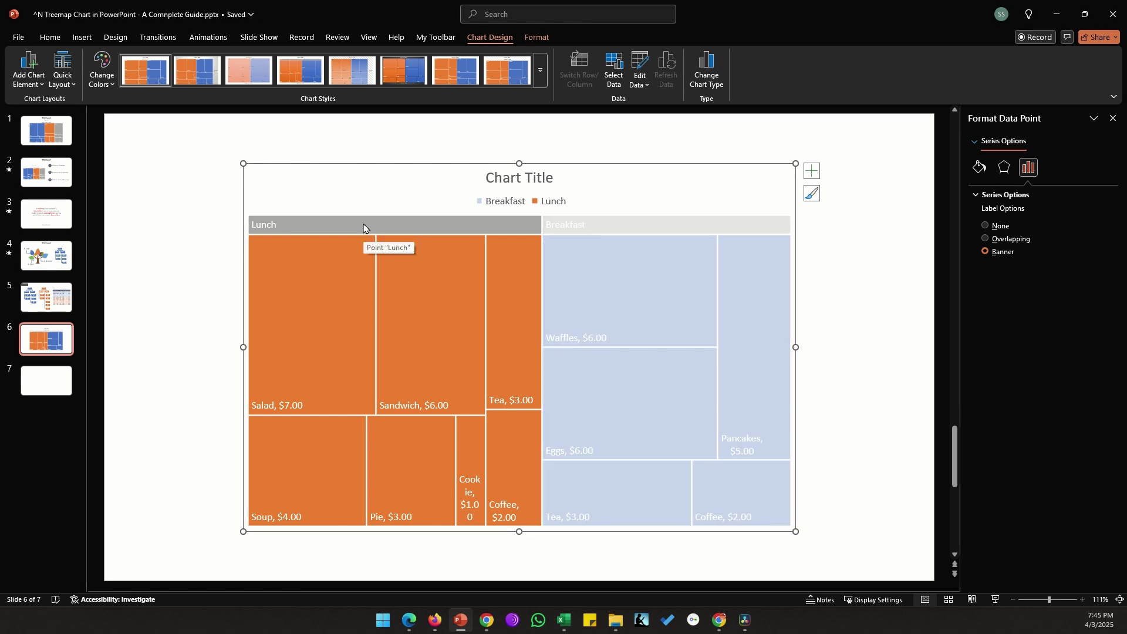
Step: Fill the treemap tiles with blue using Home > Shape Fill
click(51, 37)
click(775, 57)
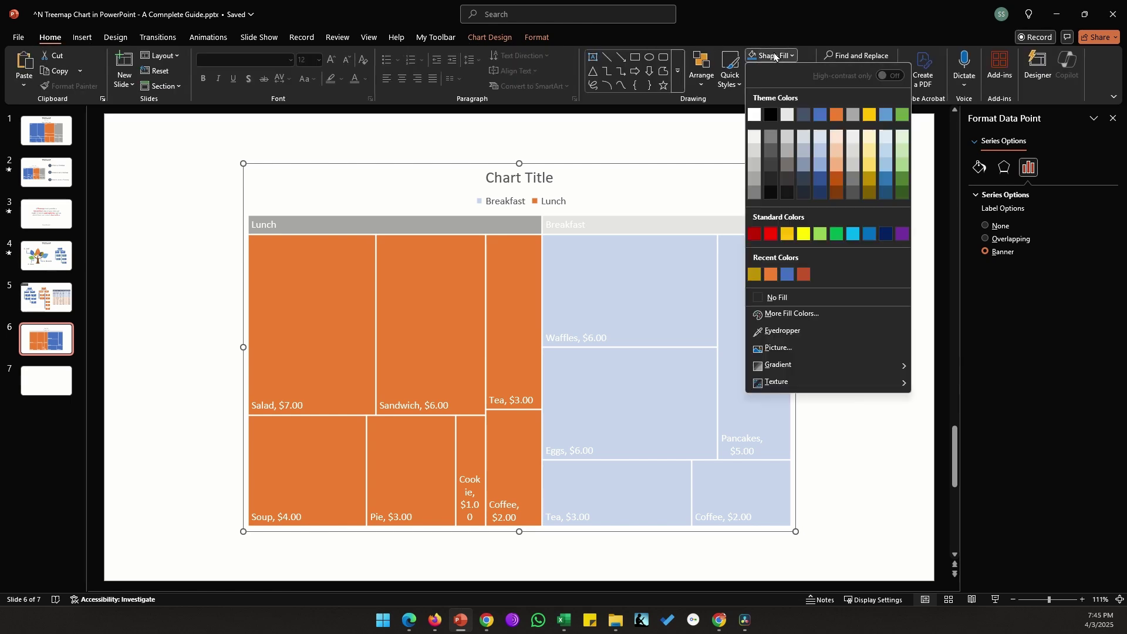
click(818, 115)
click(181, 254)
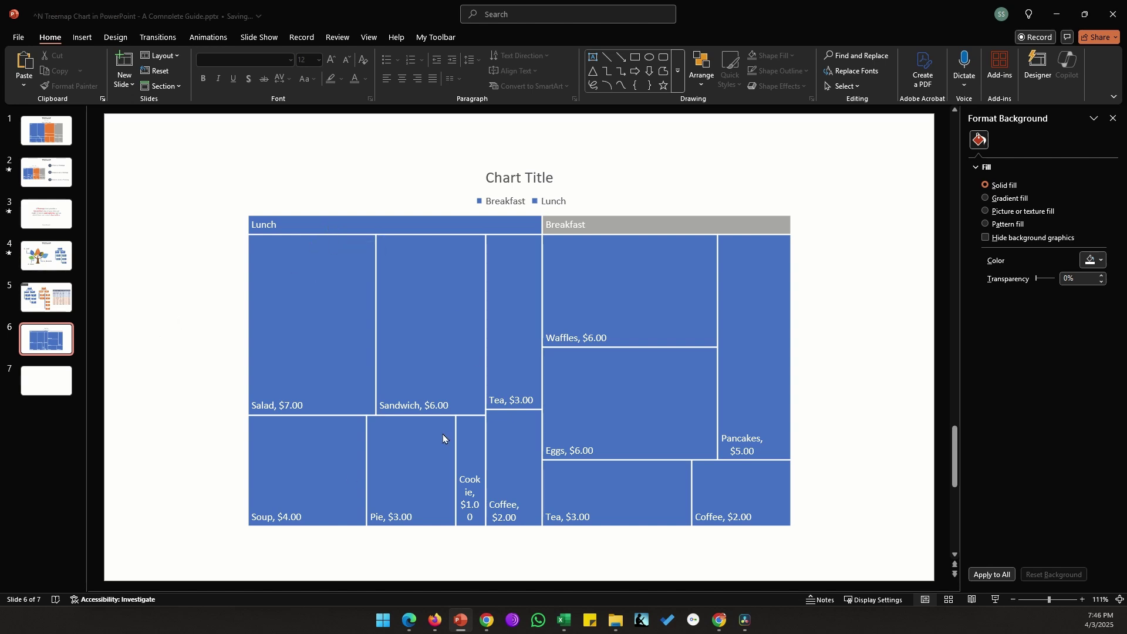
Step: Fill just the Lunch branch with grey
double_click(485, 225)
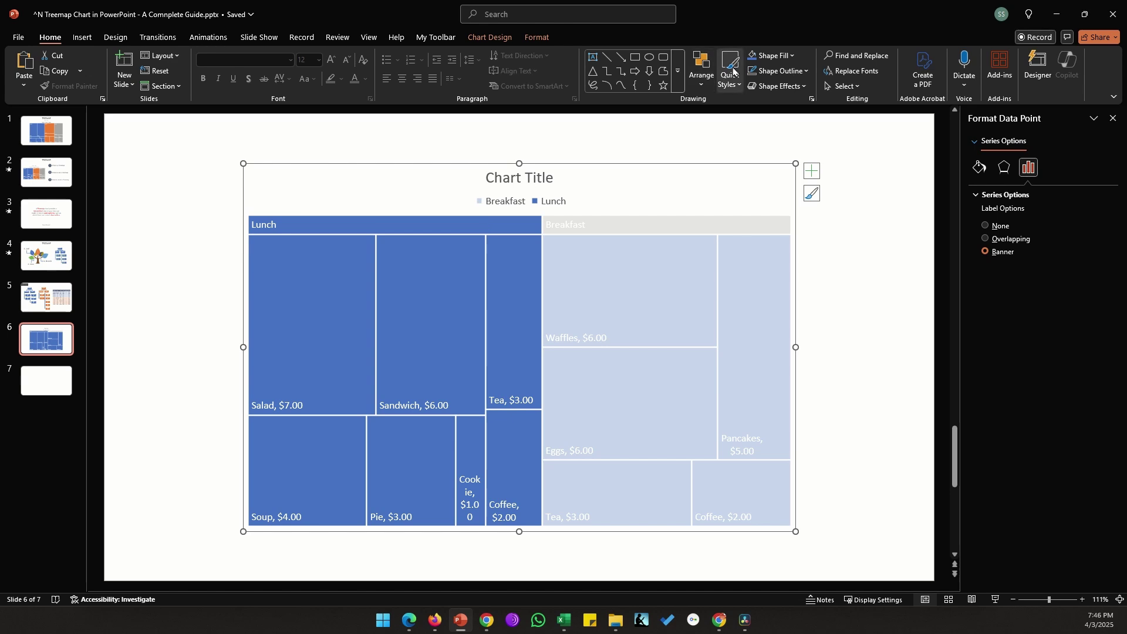
click(790, 56)
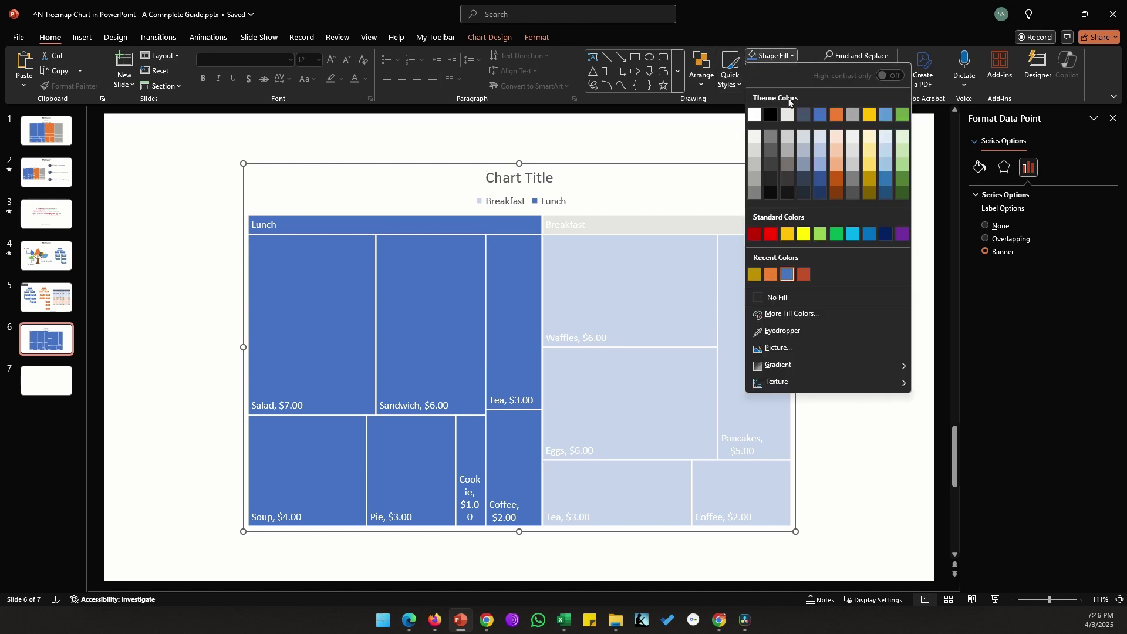
click(787, 166)
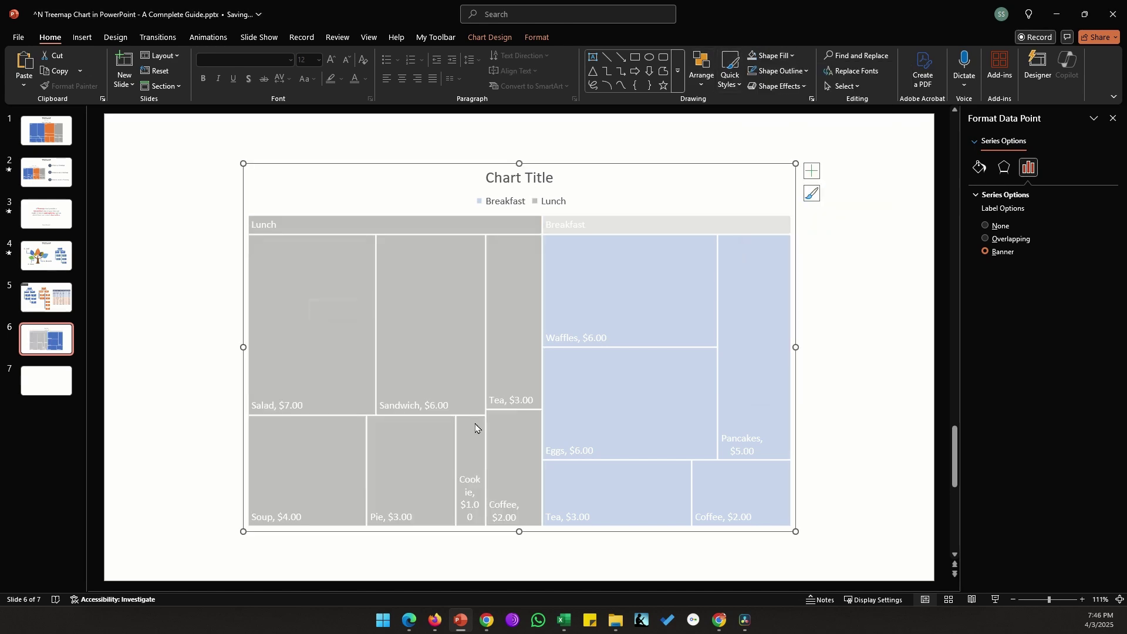
click(177, 351)
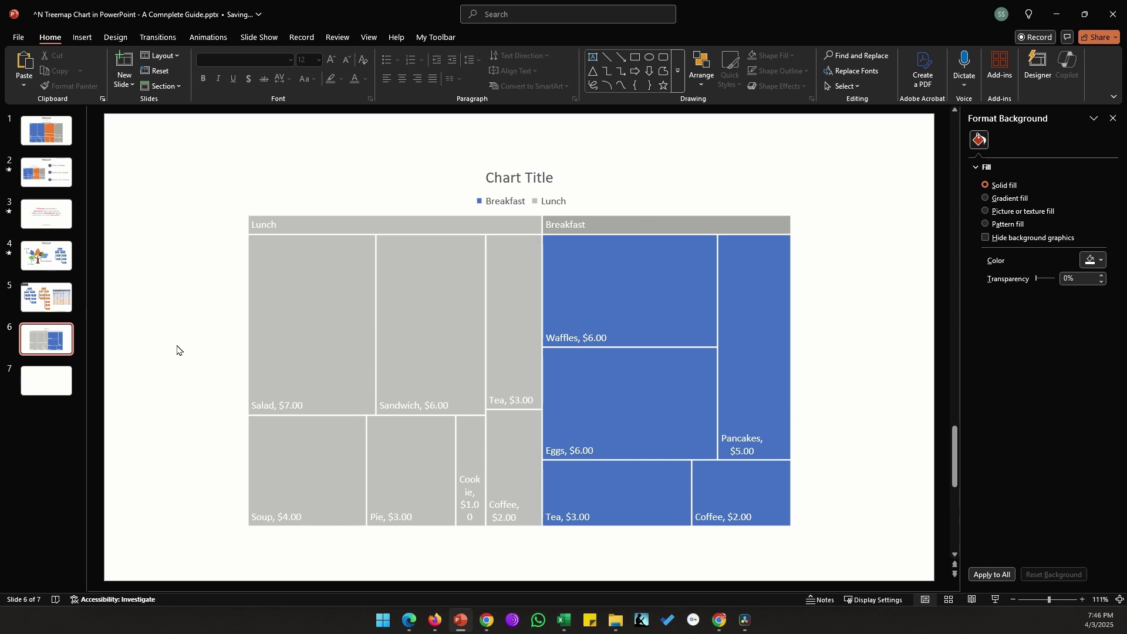
Step: Undo the grey fill, label layout and blue fill to restore the original treemap
key(ctrl+z)
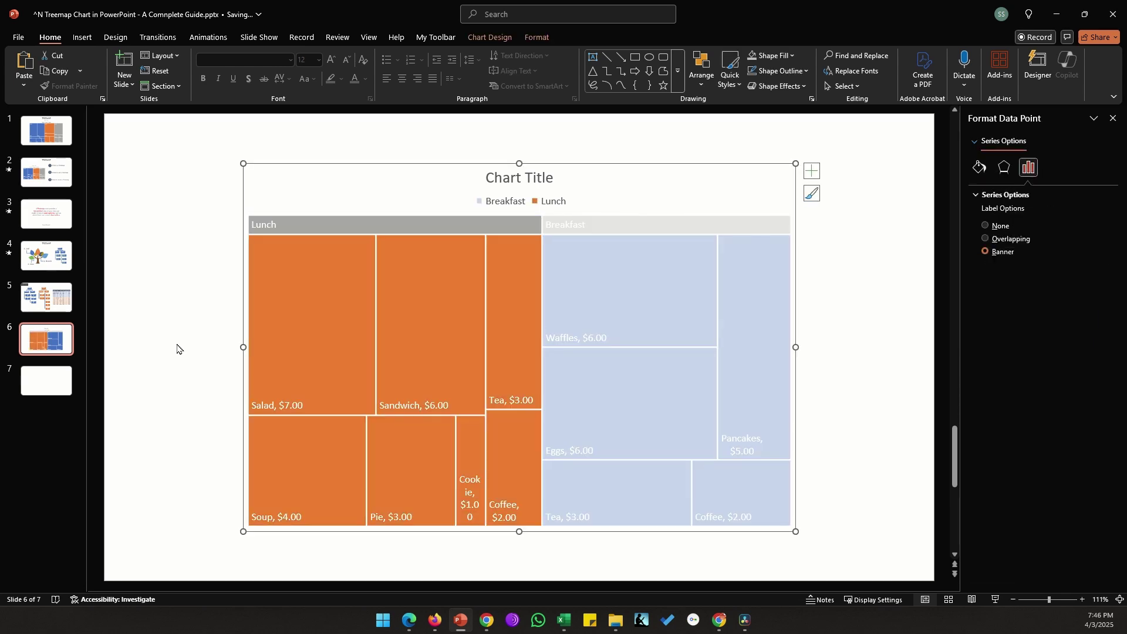
key(ctrl+z)
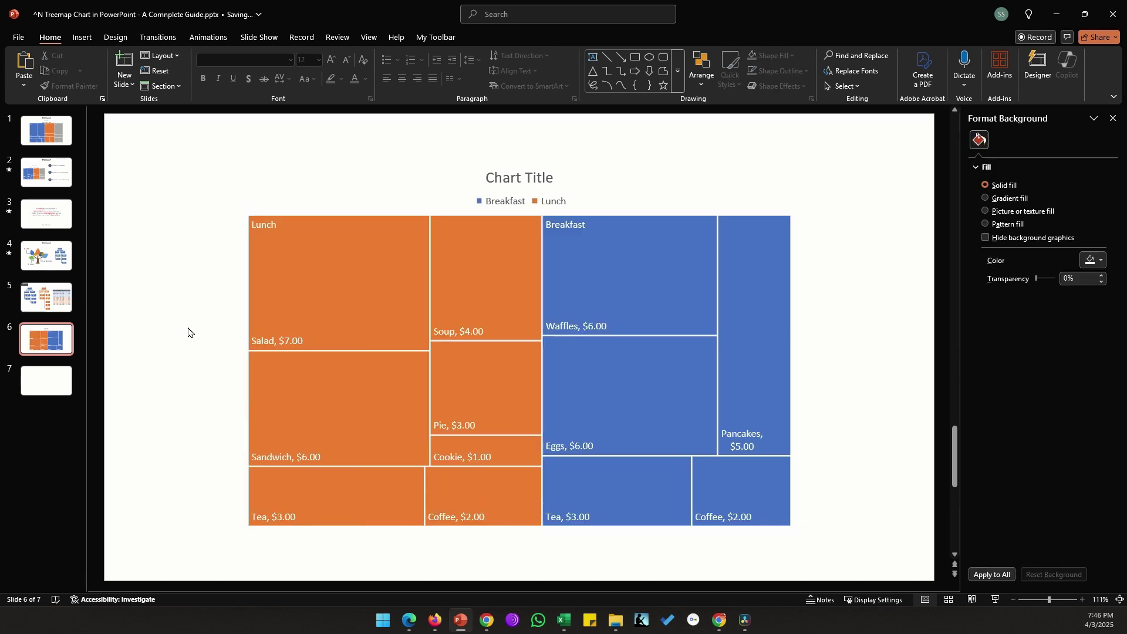
key(ctrl+z)
key(ctrl+z)
Step: Open Edit Data, enlarge the data window and move it left, then shift the treemap right
right_click(384, 315)
click(432, 410)
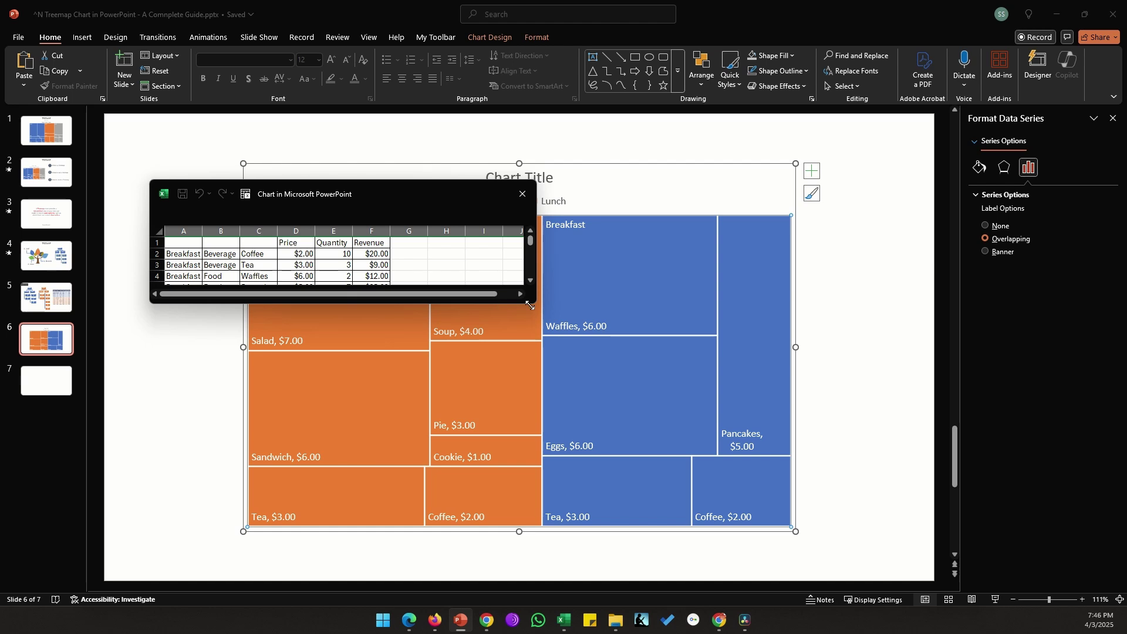
drag(534, 306, 410, 462)
drag(353, 205, 319, 205)
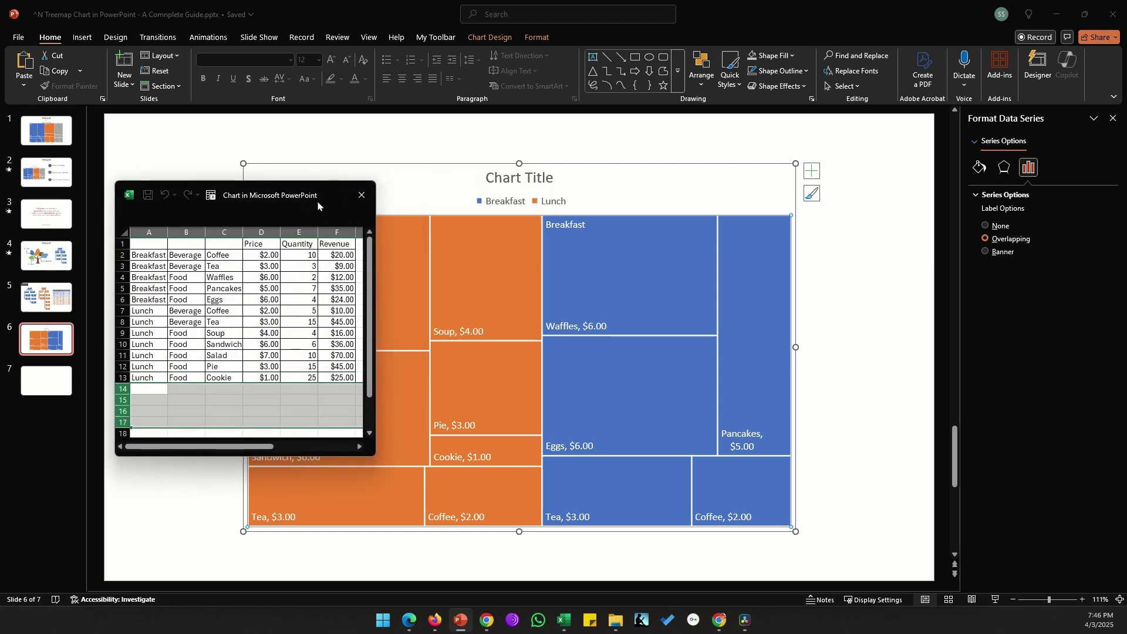
drag(410, 162, 546, 162)
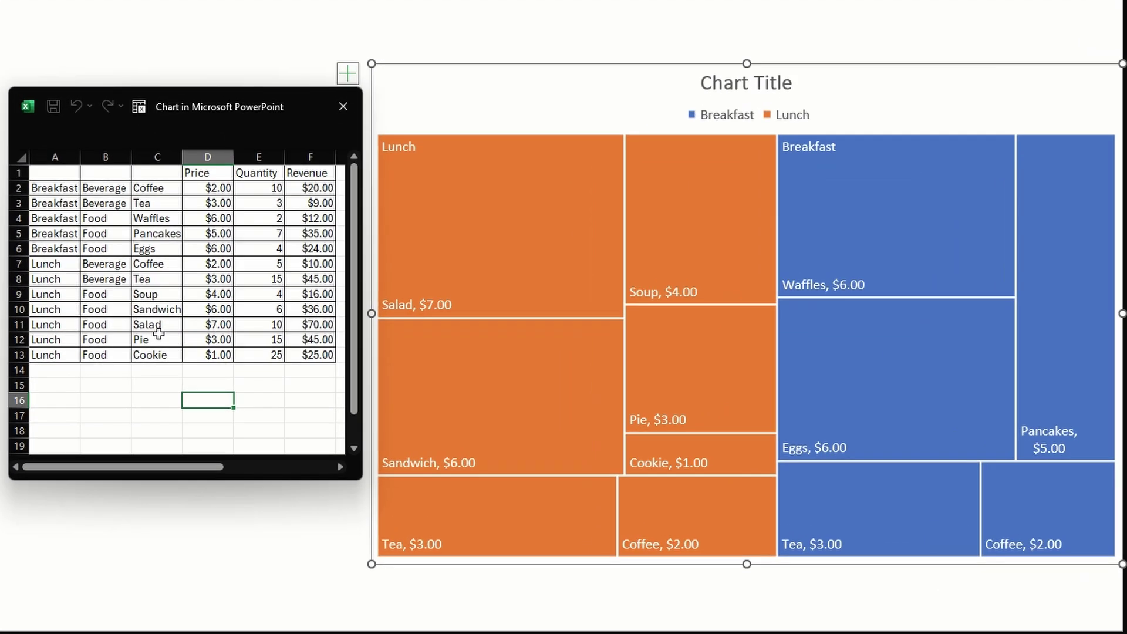
Step: Hide column A in the chart data, then select Food cells B2, B4:B6 and B10:B11
right_click(57, 155)
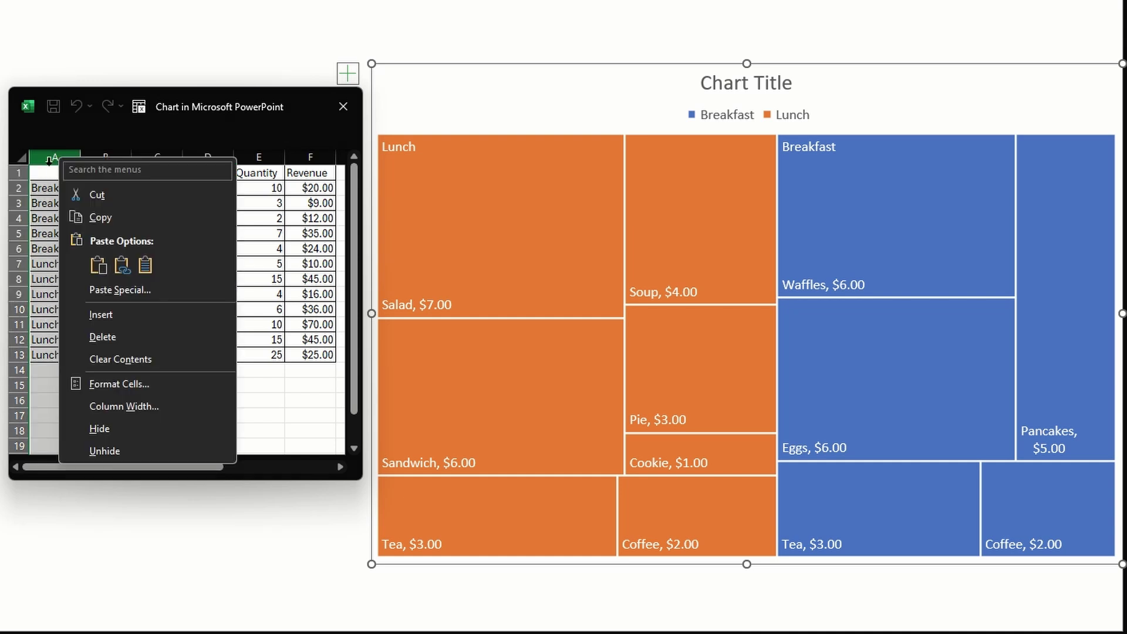
click(117, 438)
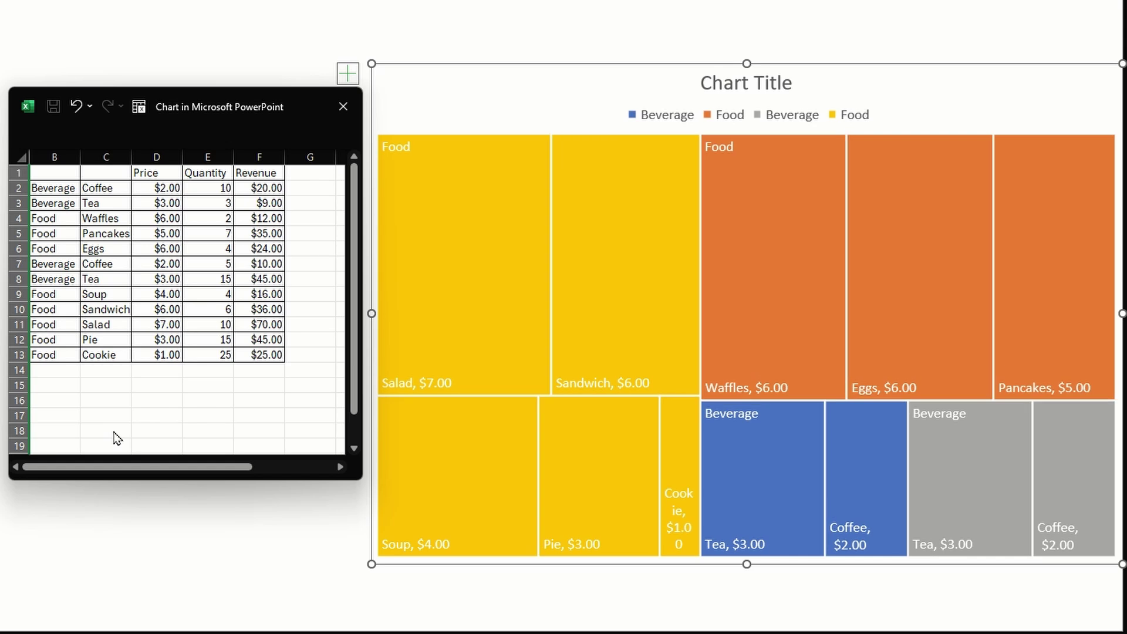
click(71, 188)
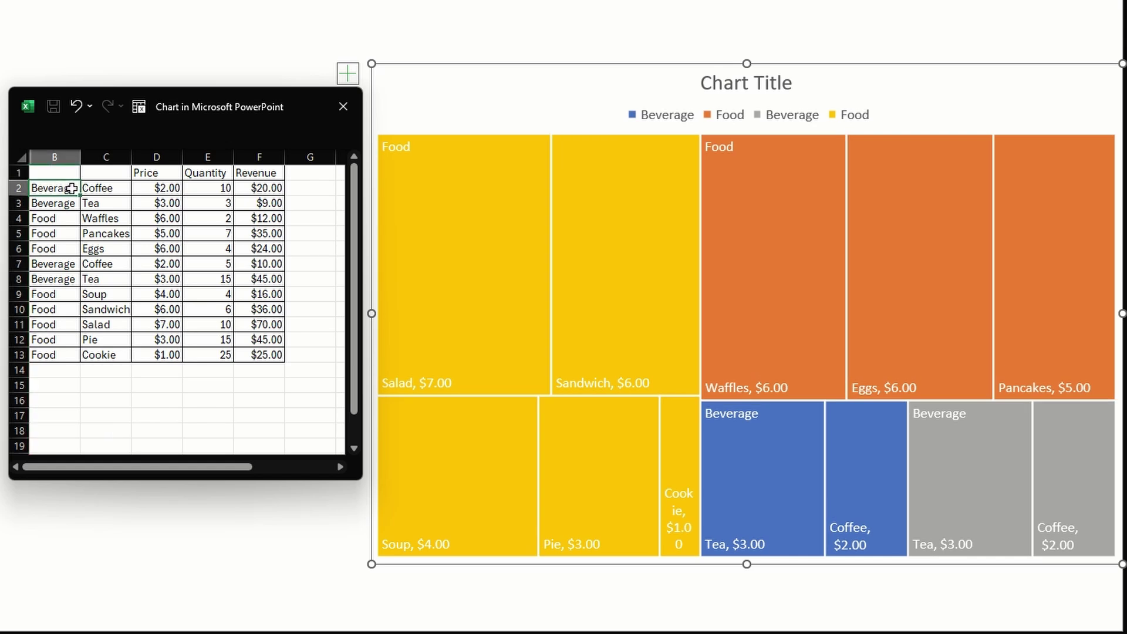
drag(47, 218, 57, 248)
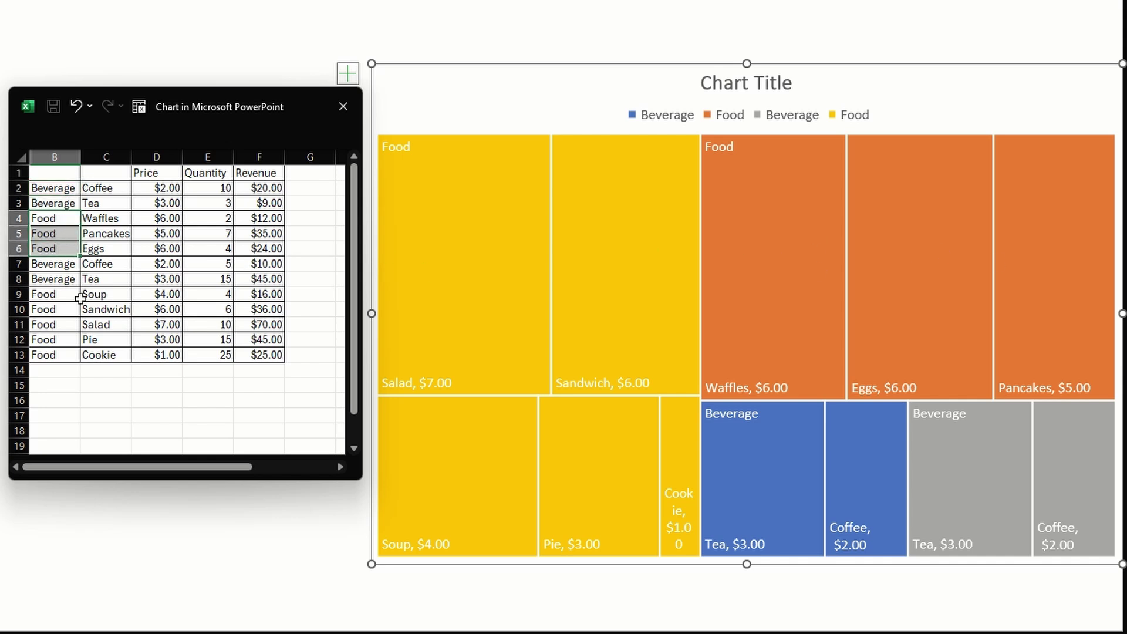
drag(55, 308, 60, 354)
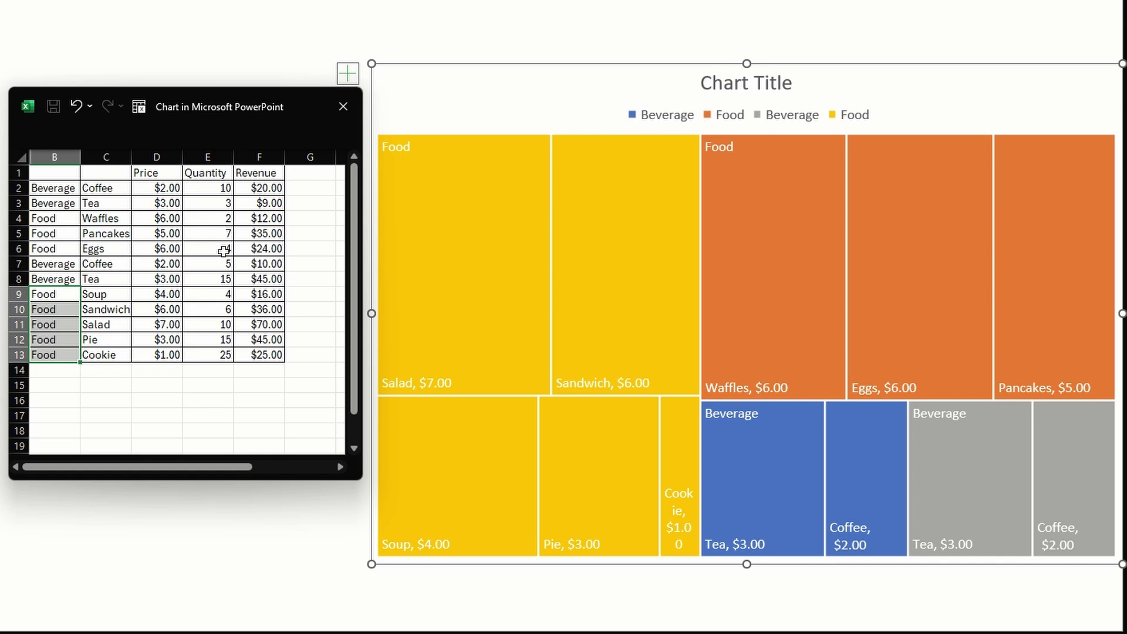
Step: Restore column A, hide column B to preview the treemap, then undo it
key(ctrl+z)
right_click(115, 154)
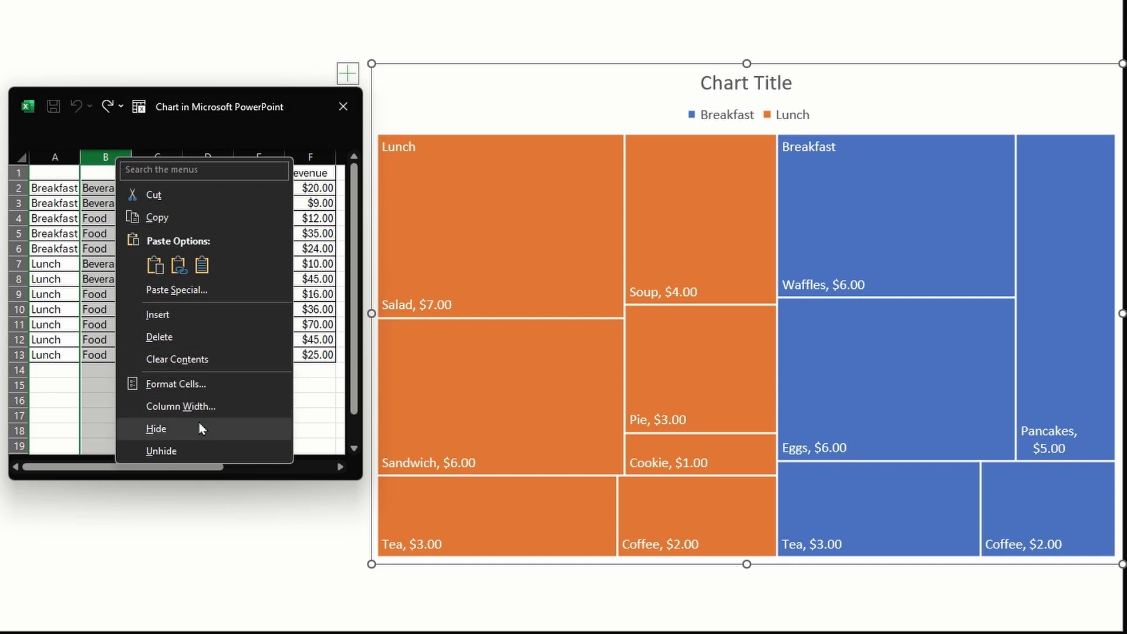
click(156, 429)
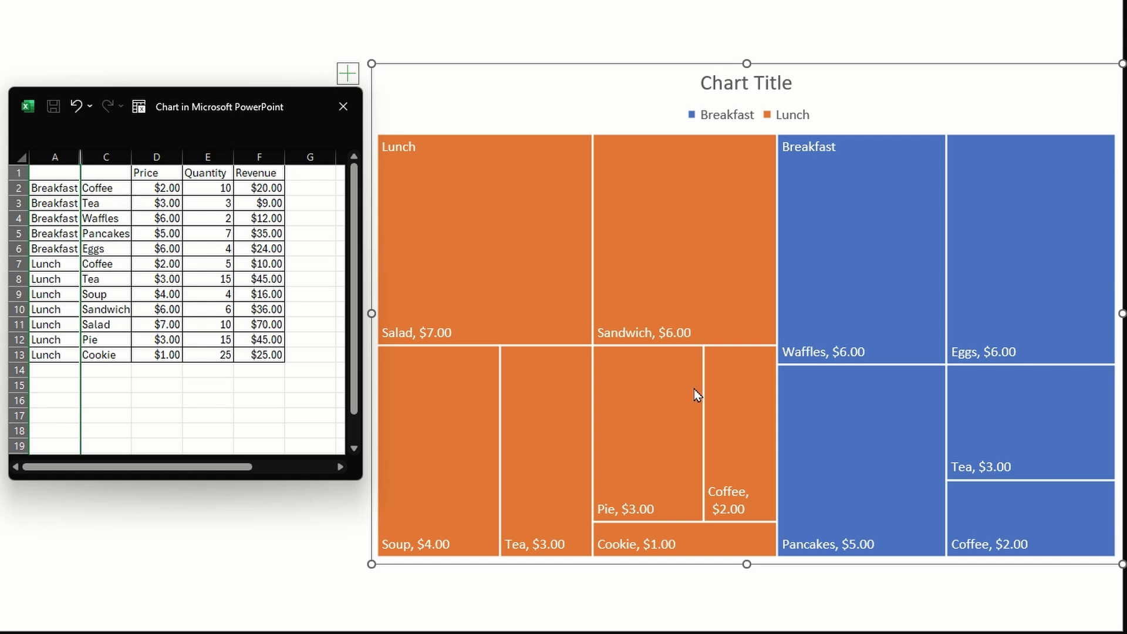
click(245, 310)
key(ctrl+z)
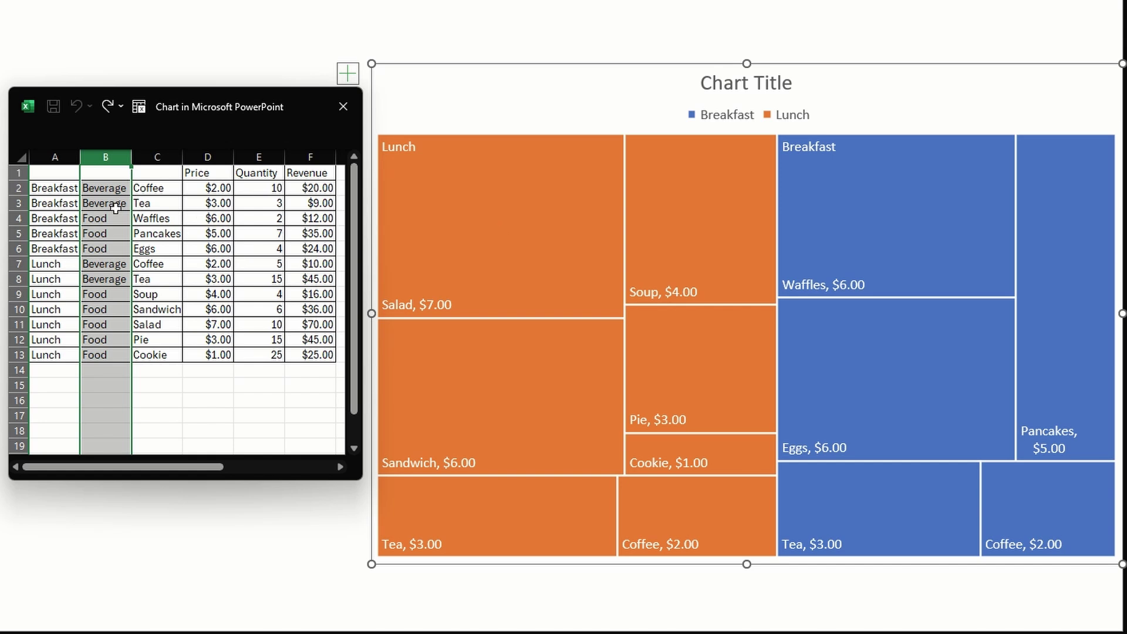
Step: Select column B, hide it once more, and undo again
click(83, 207)
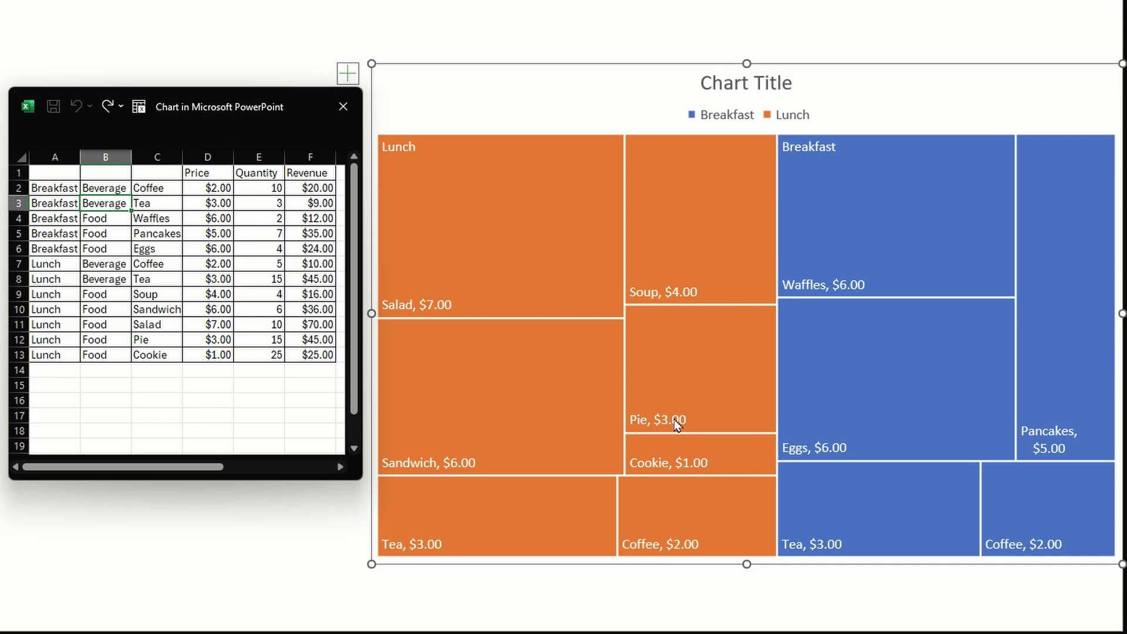
click(106, 157)
right_click(112, 159)
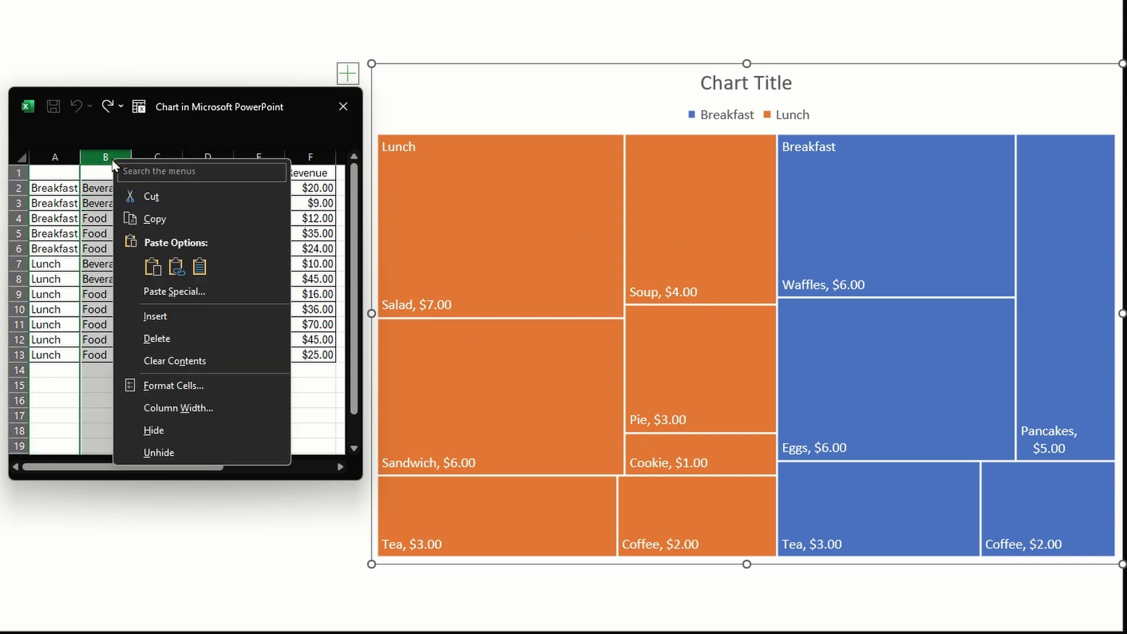
click(174, 433)
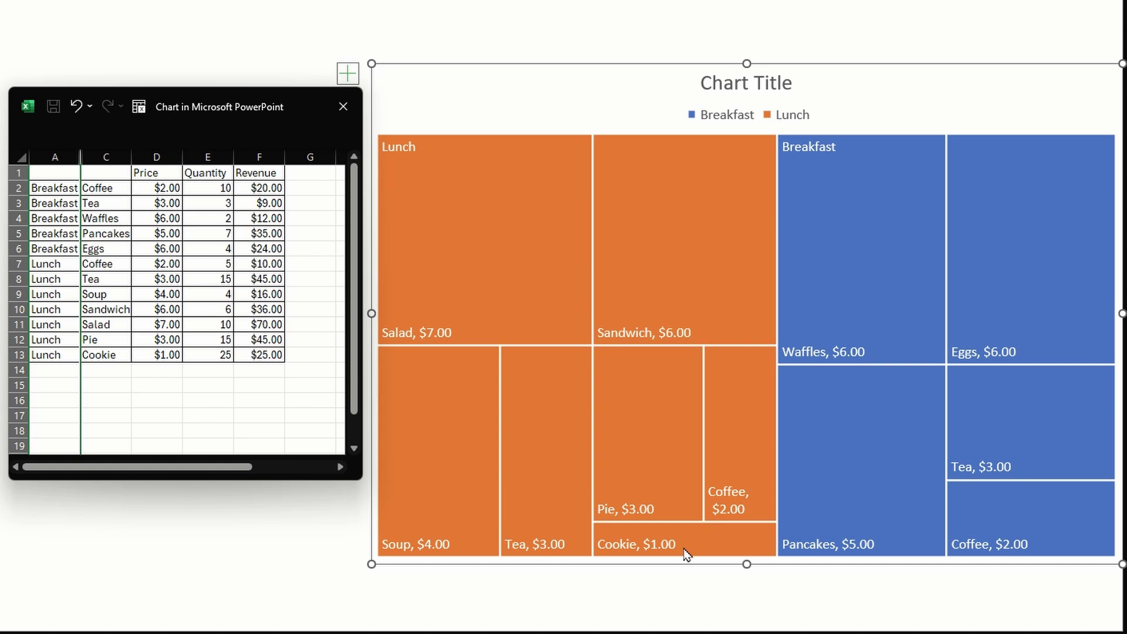
key(ctrl+z)
Step: Hide column C in the chart data sheet
click(157, 157)
right_click(165, 156)
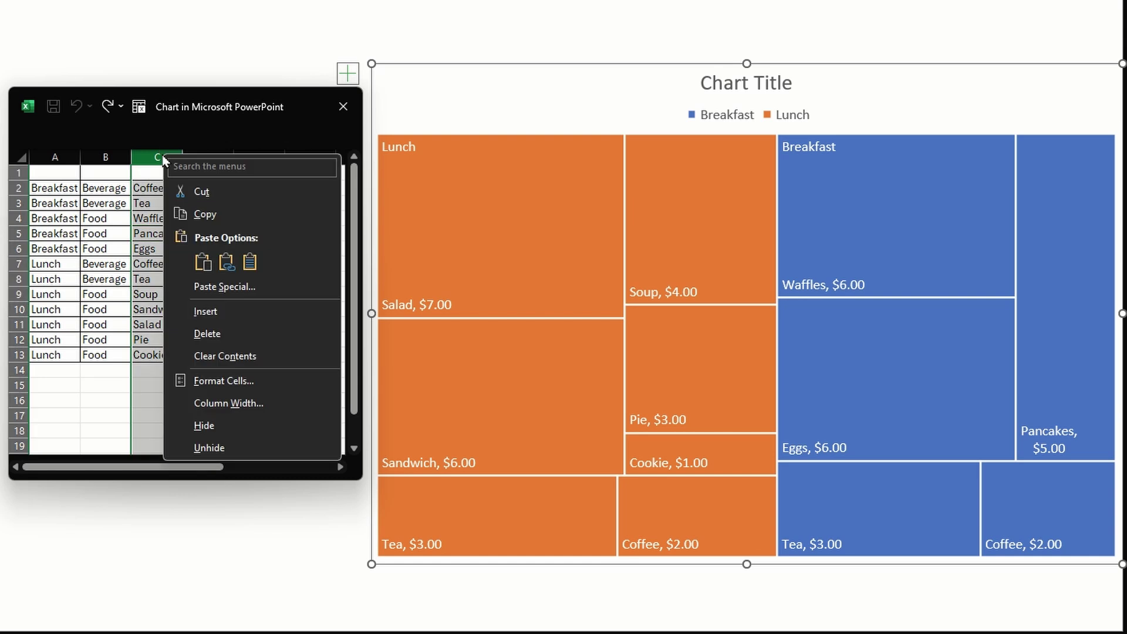
click(225, 430)
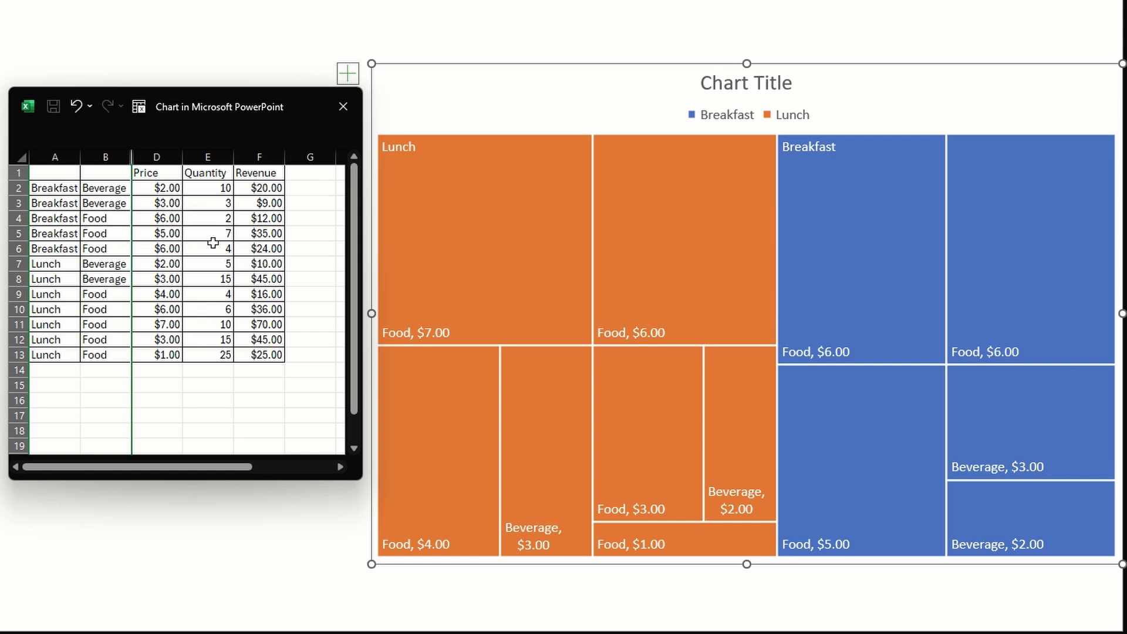
Step: Select all the item names in column B, Breakfast through Lunch
click(106, 202)
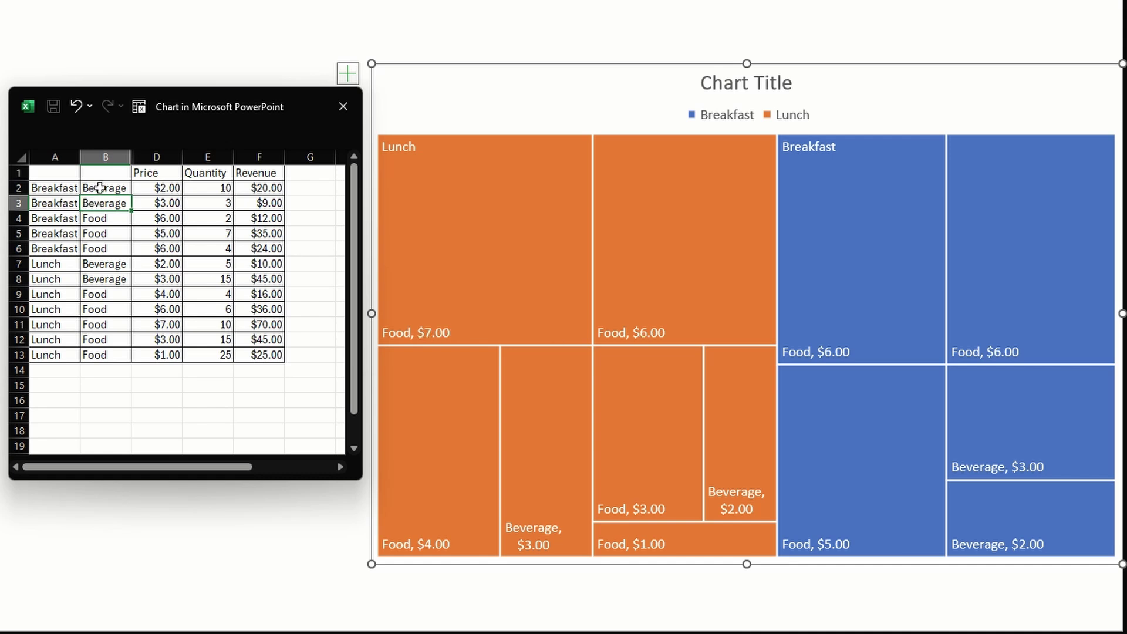
drag(100, 187, 103, 229)
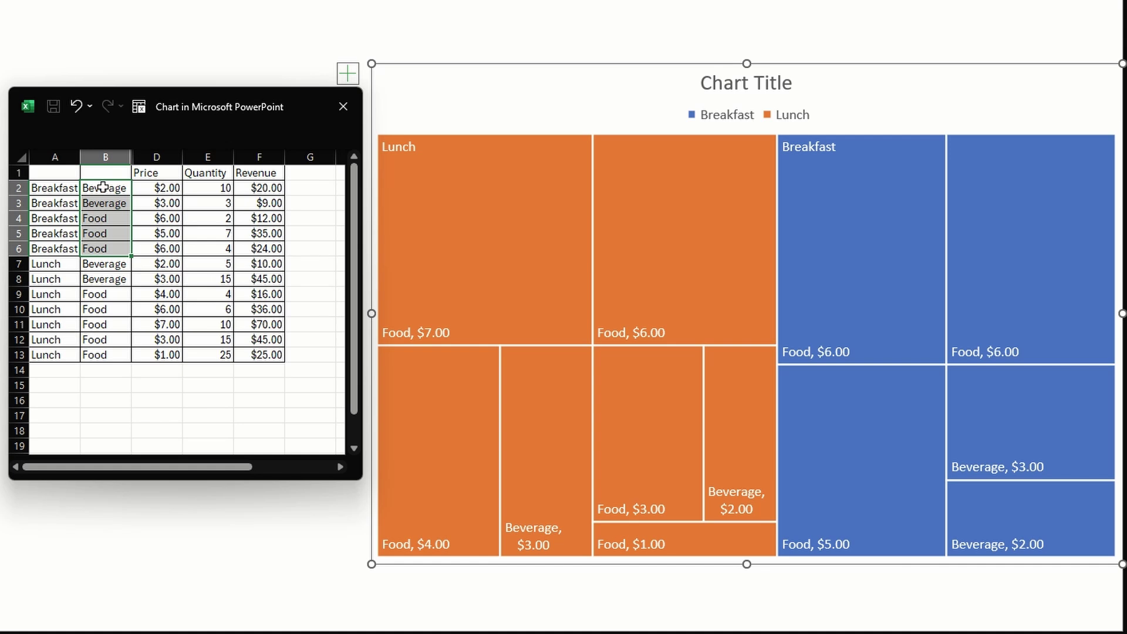
drag(103, 187, 107, 354)
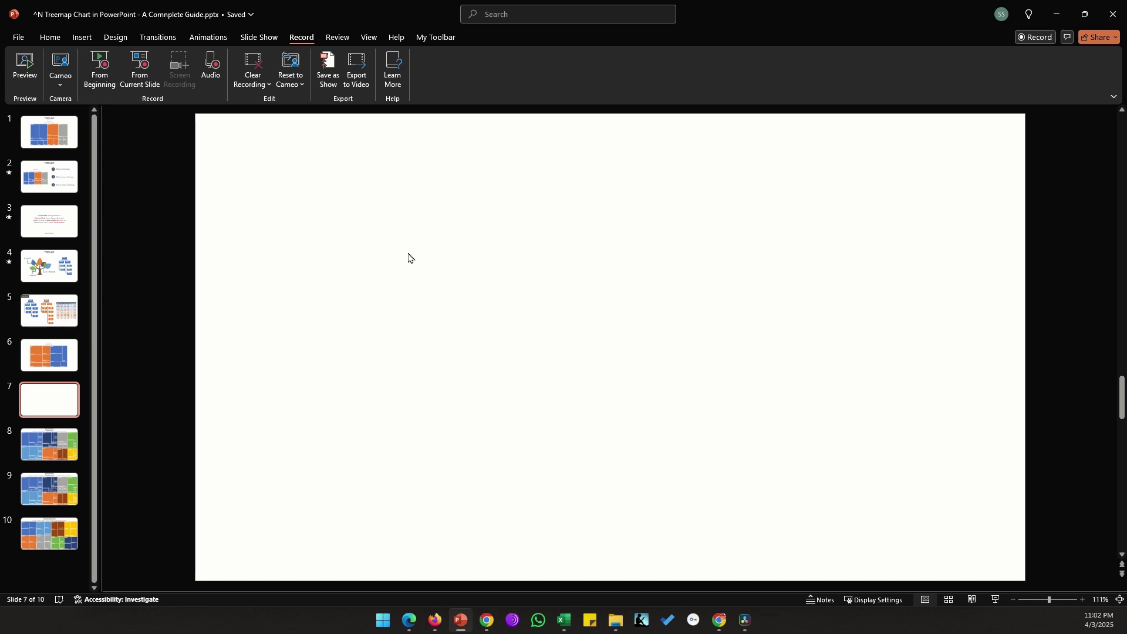
Step: Copy the Branch/Stem/Leaf data from the Excel workbook
click(564, 621)
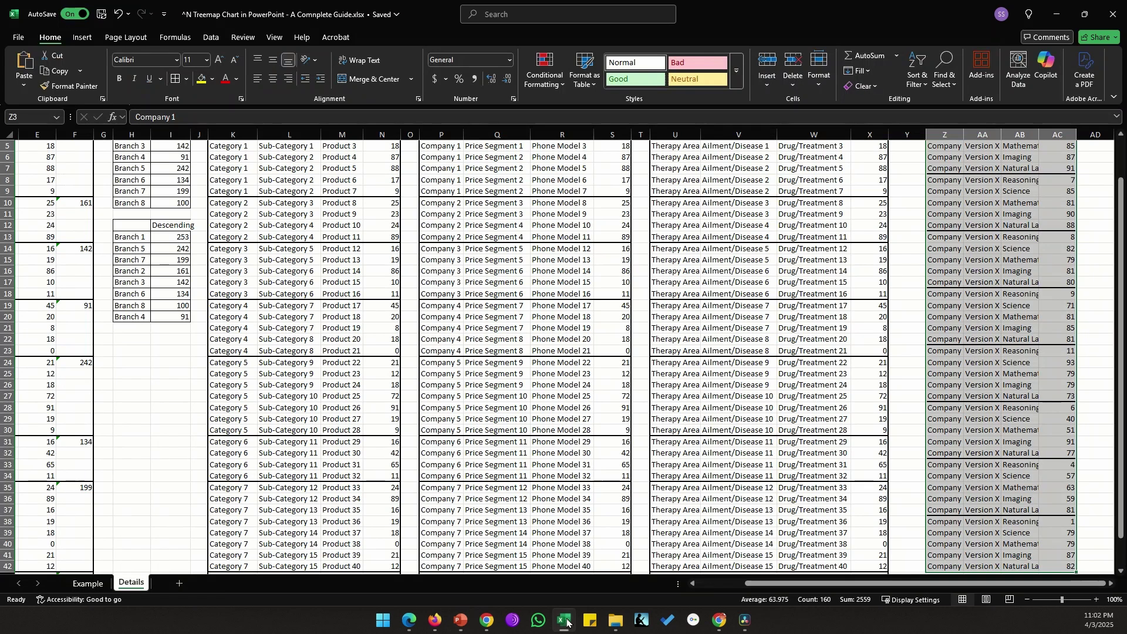
key(Down)
key(Right)
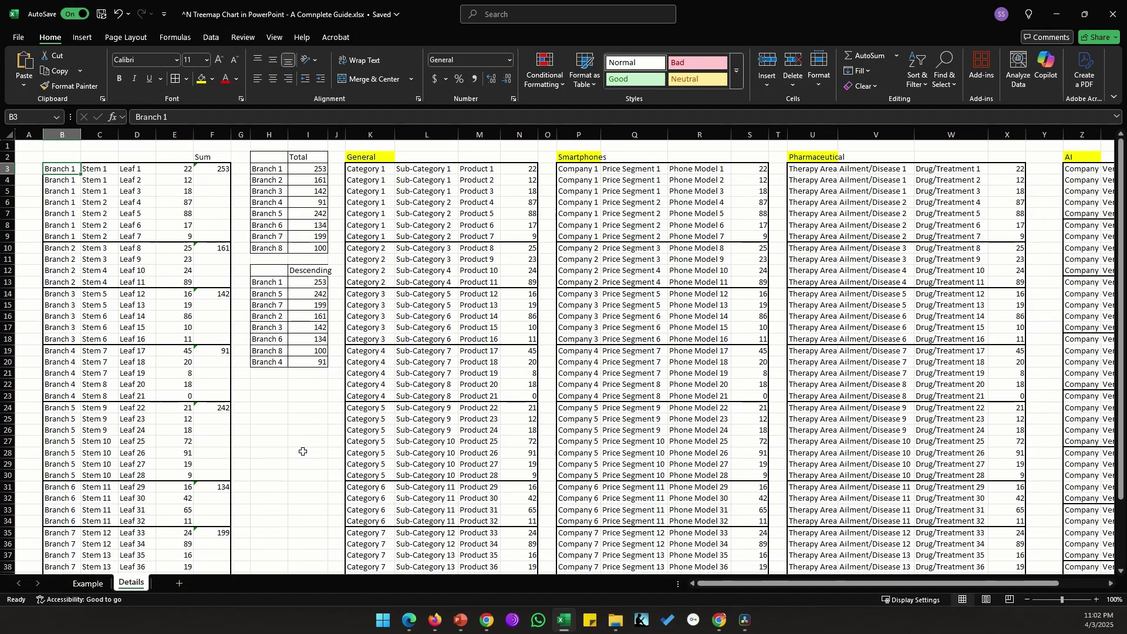
key(shift+Right)
key(shift+Right)
key(shift+Right)
key(shift+Right)
key(alt+Tab)
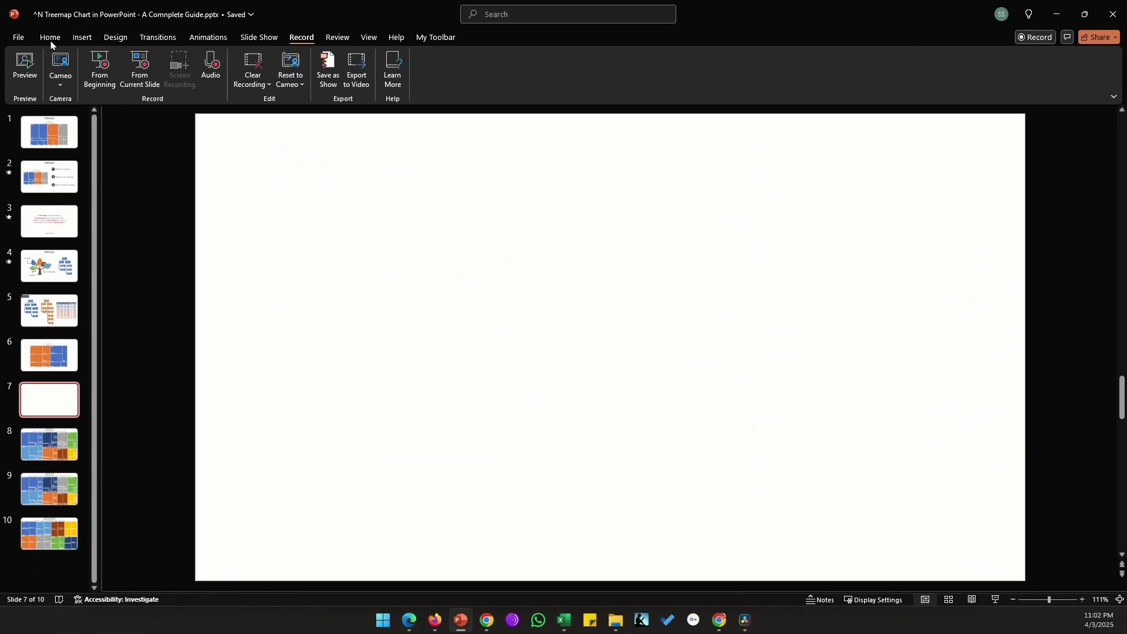
Step: Insert a treemap on slide 7 and paste the branch data into its sheet at A2
click(82, 37)
click(351, 64)
click(405, 352)
click(666, 463)
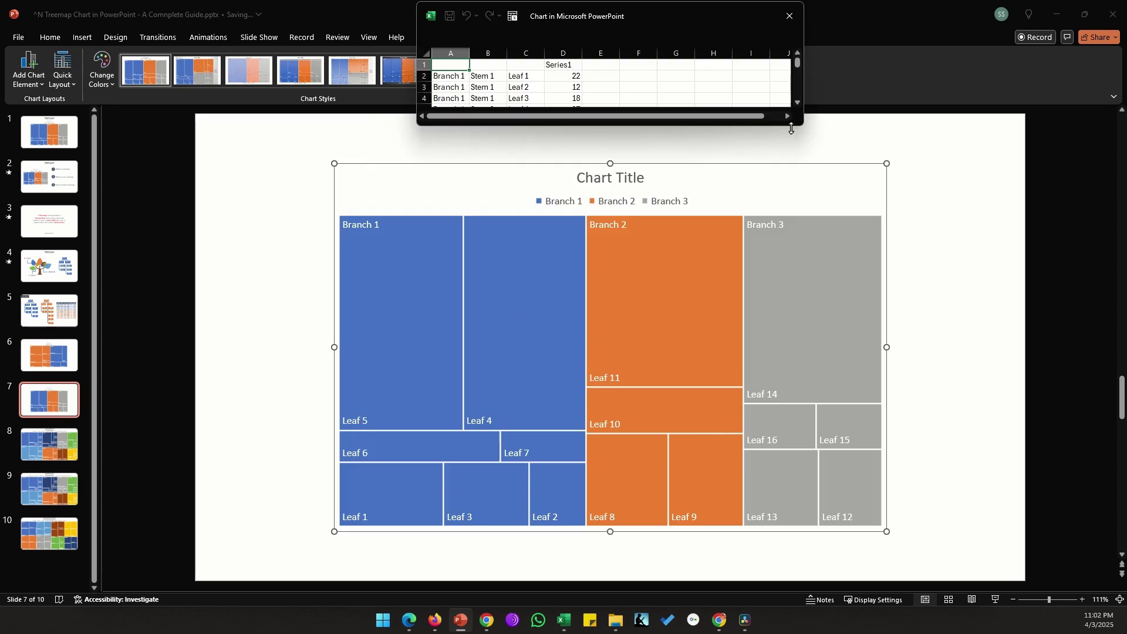
drag(801, 129, 854, 431)
click(459, 77)
key(ctrl+v)
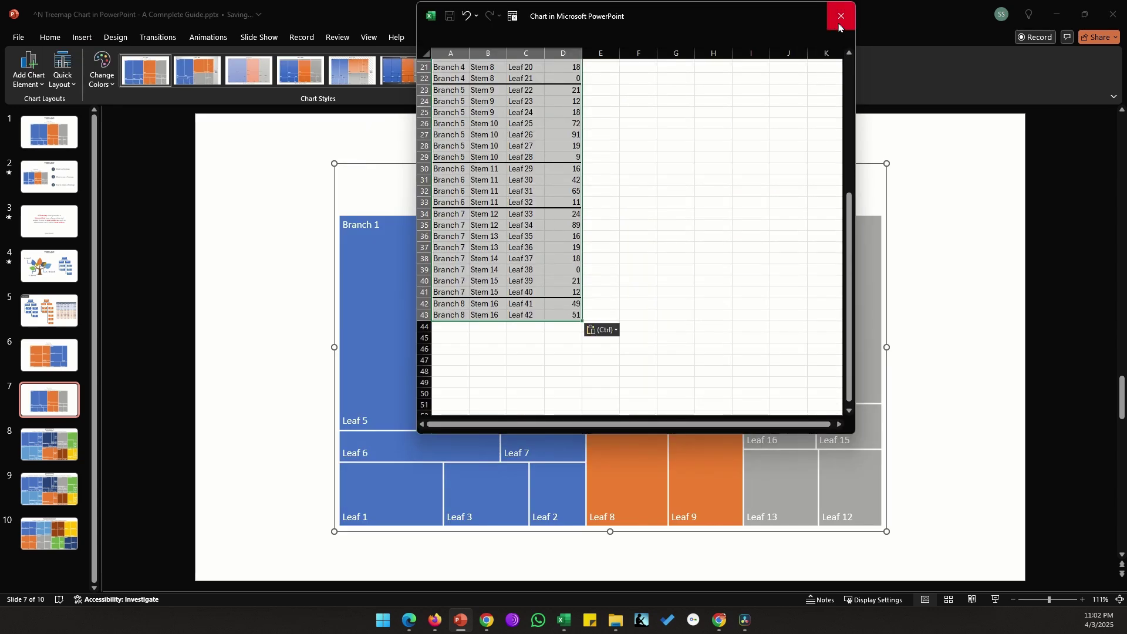
click(842, 16)
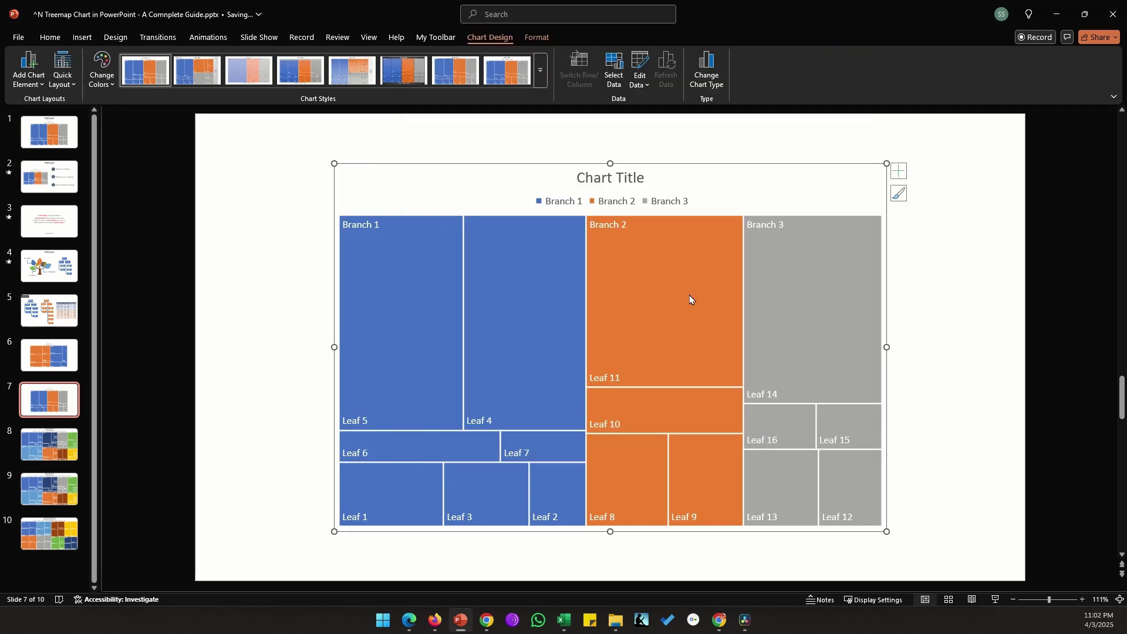
Step: Extend the chart data range to Sheet1!$A$1:$D$43 so it covers Branch 1–8
click(606, 90)
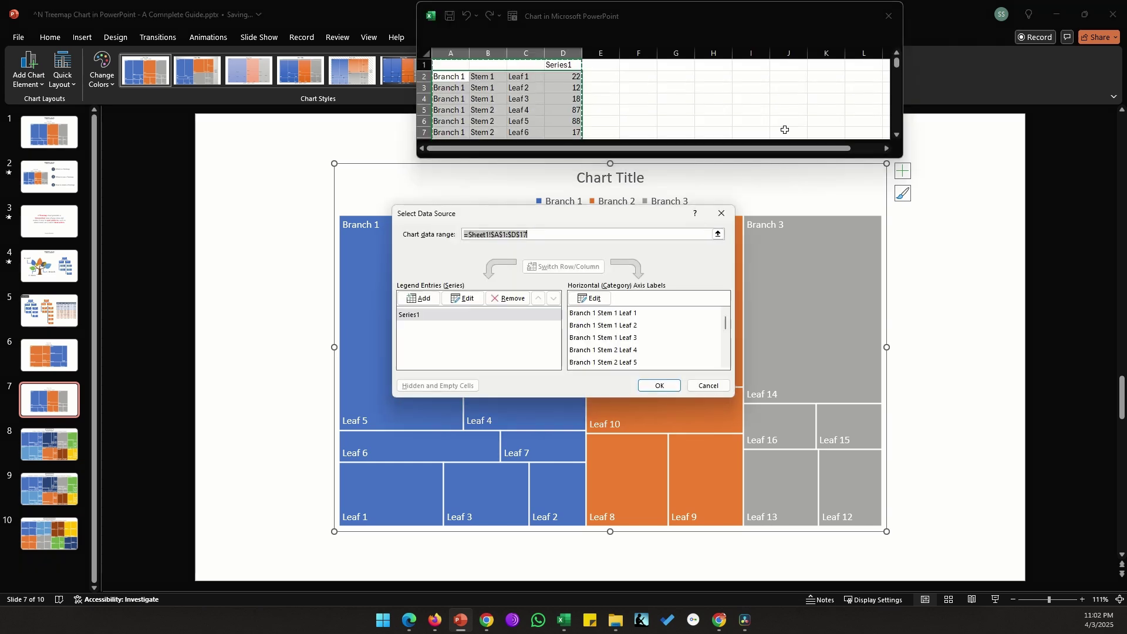
click(567, 235)
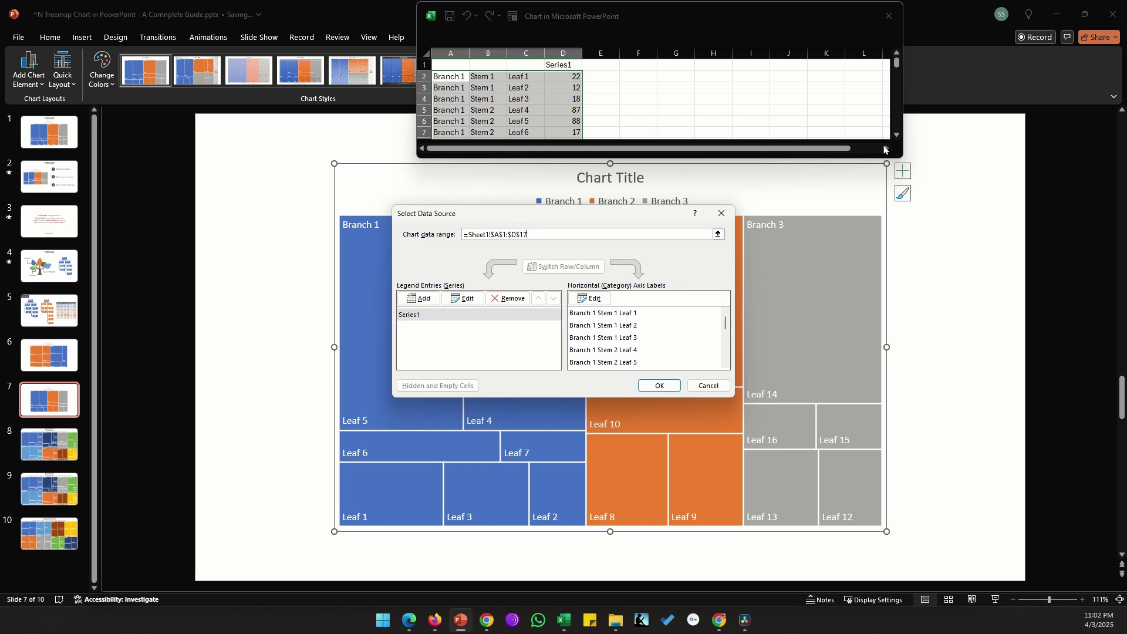
drag(898, 157, 687, 182)
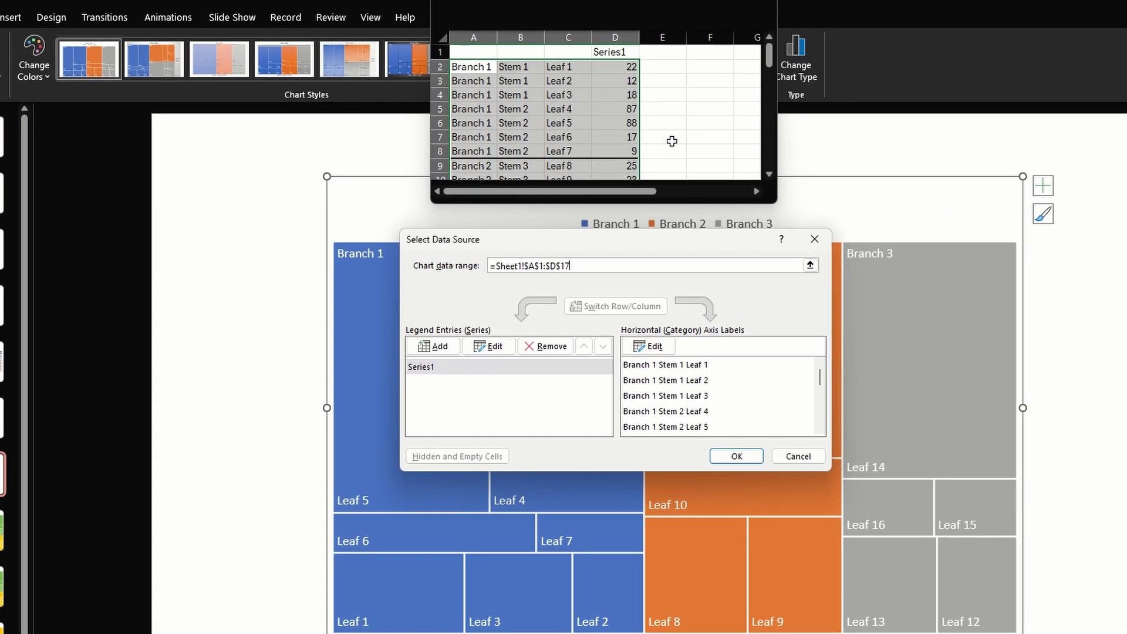
drag(603, 16, 274, 186)
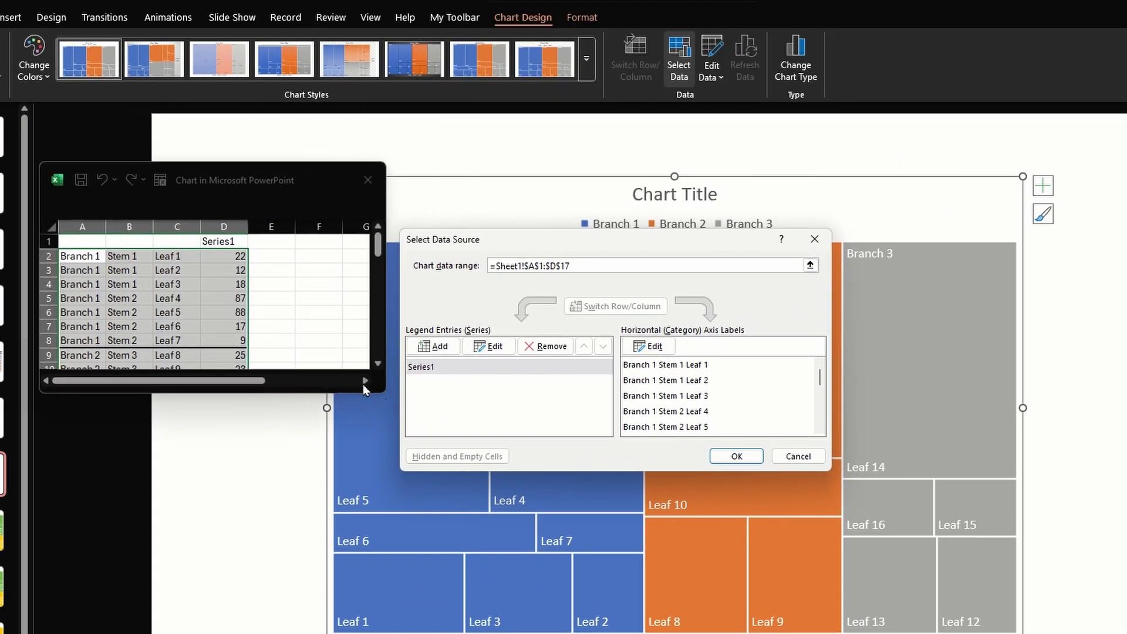
drag(379, 392, 383, 625)
scroll(205, 440, down, 7)
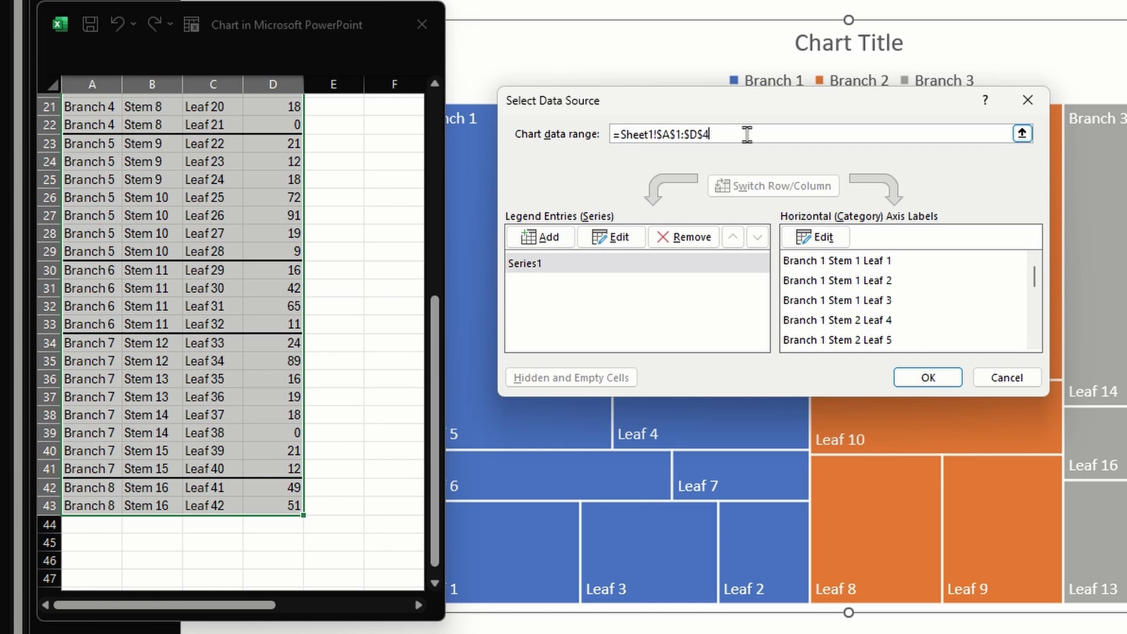
click(907, 381)
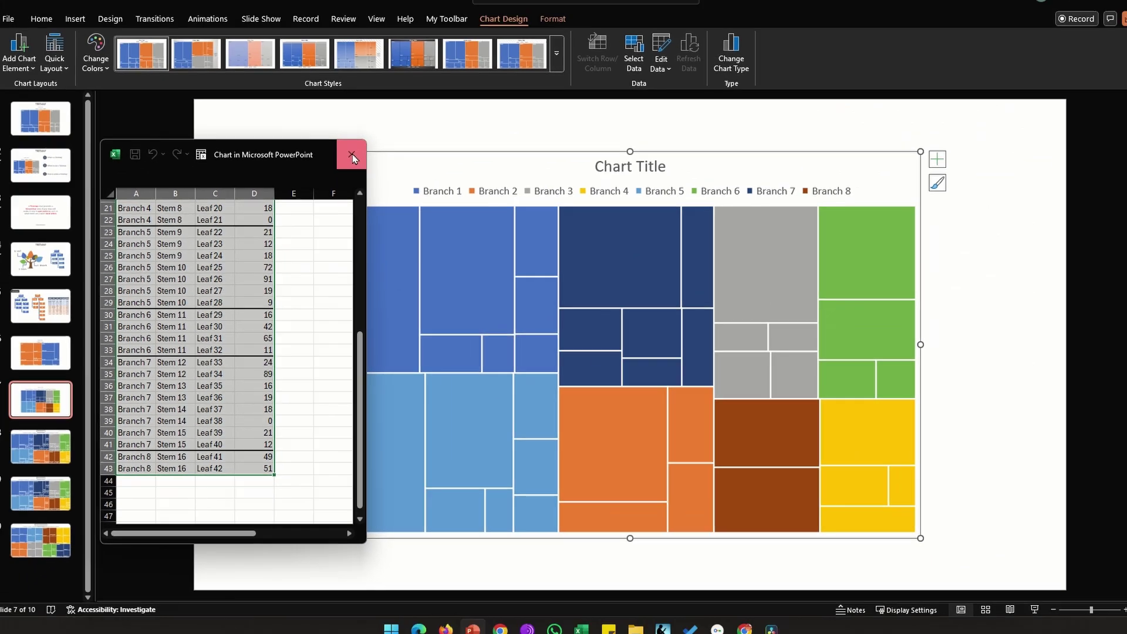
click(424, 10)
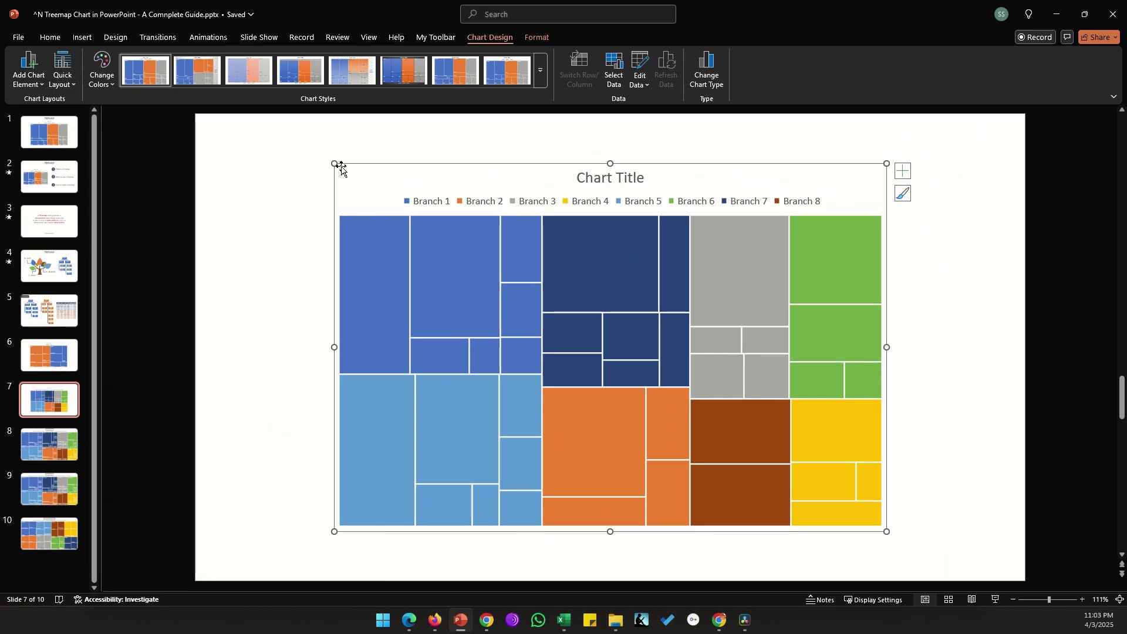
Step: Stretch the treemap across slide 7, add data labels, and open their formatting options
drag(259, 144, 195, 115)
drag(887, 532, 1025, 581)
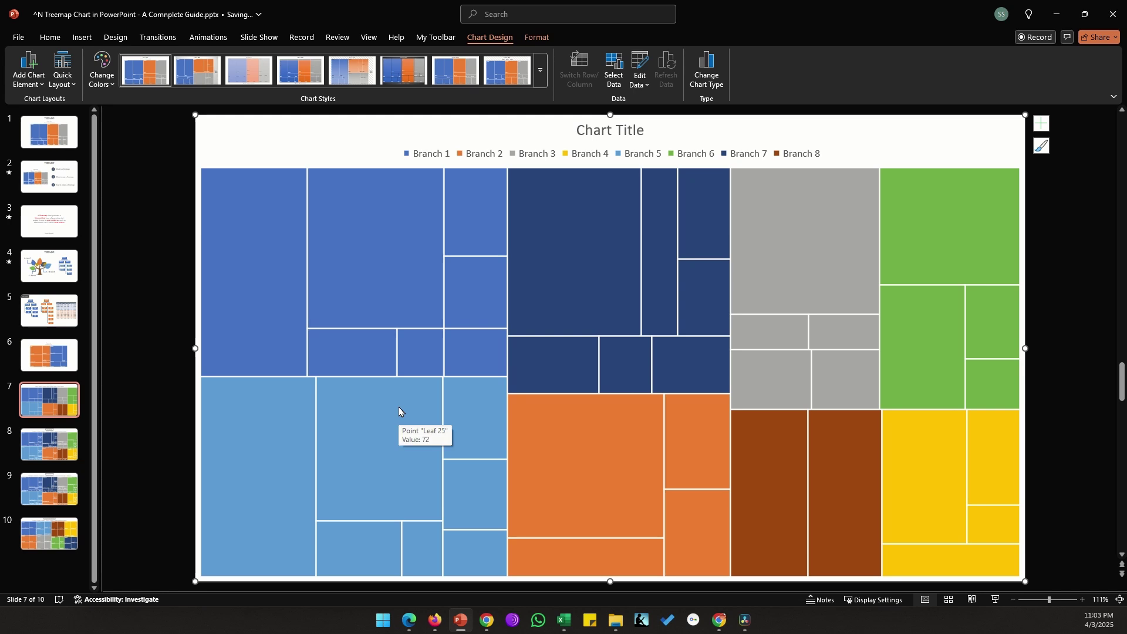
right_click(251, 261)
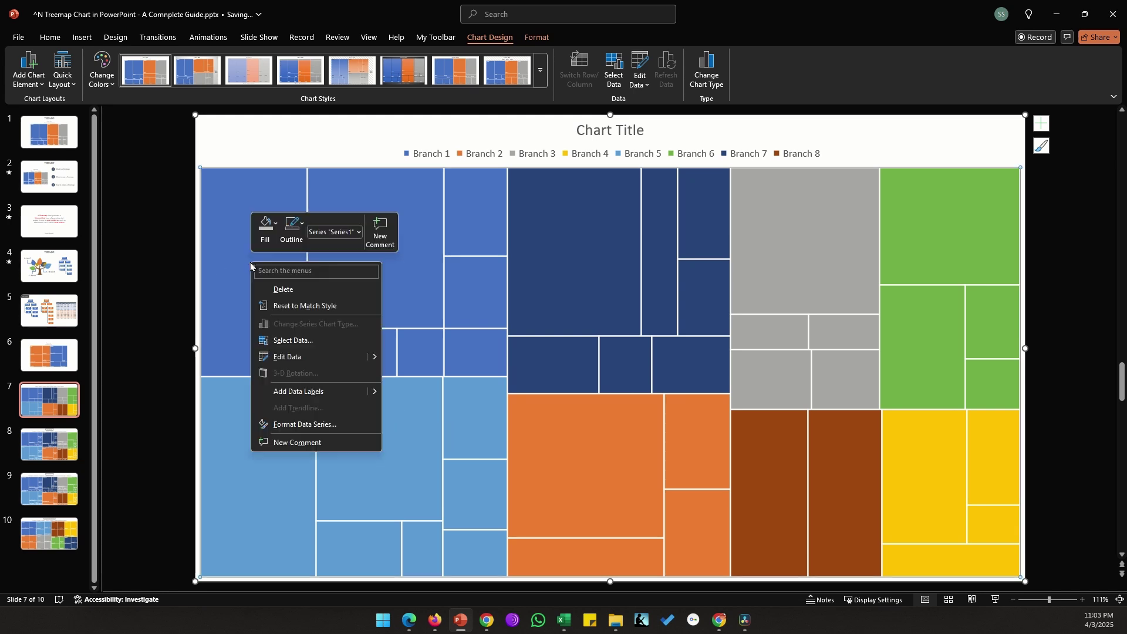
click(331, 396)
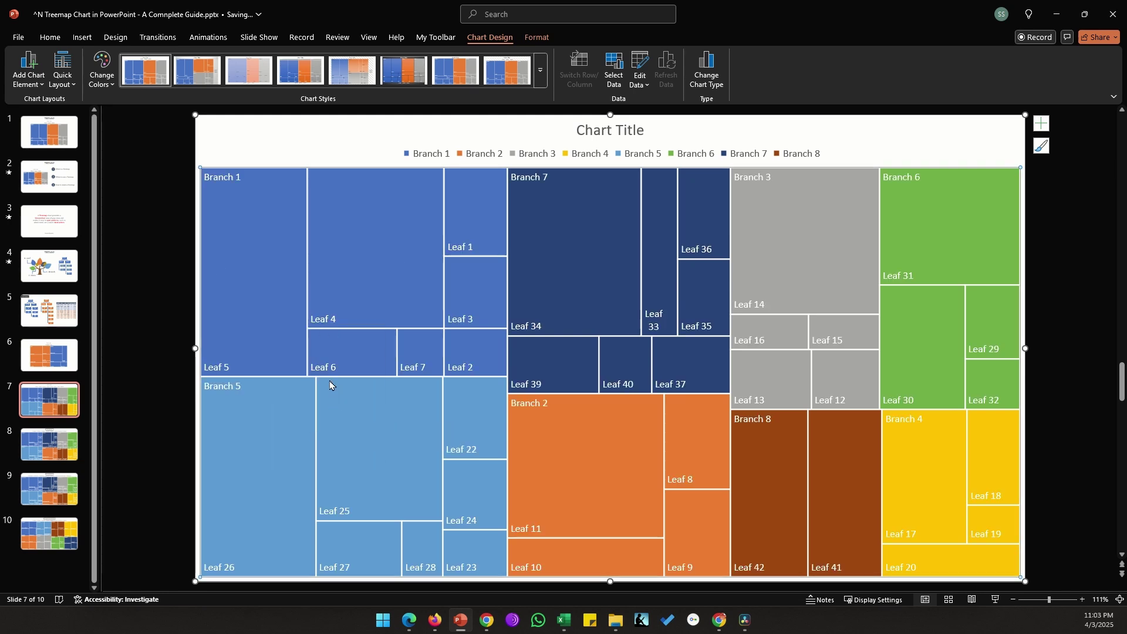
double_click(322, 368)
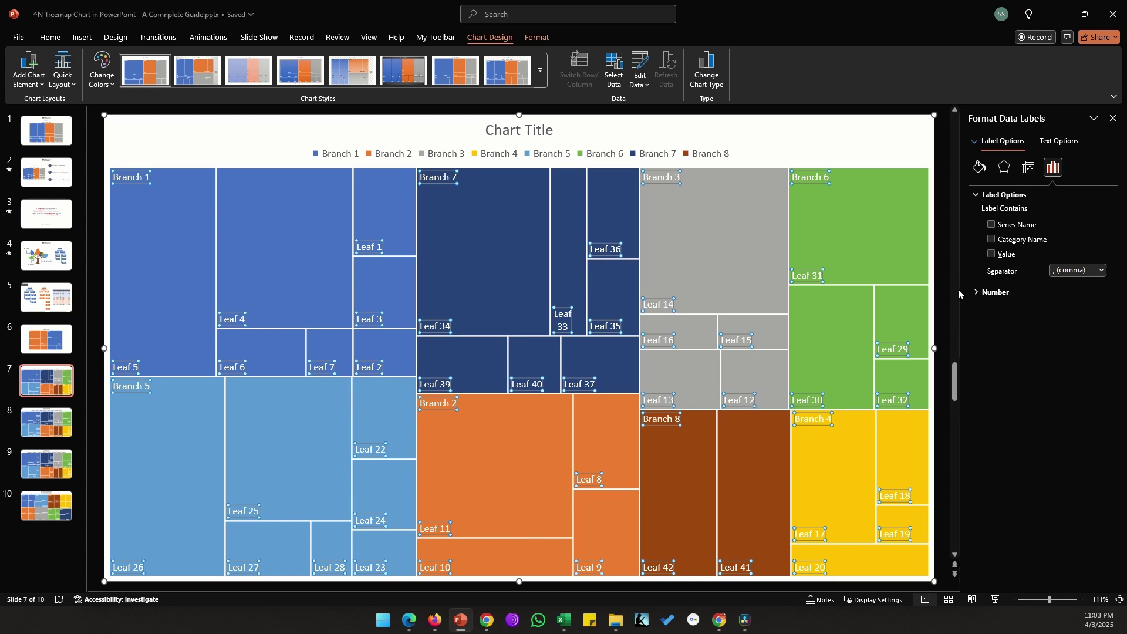
Step: Show both Category Name and Value in the treemap labels, e.g. 'Leaf 31, 65'
click(1009, 256)
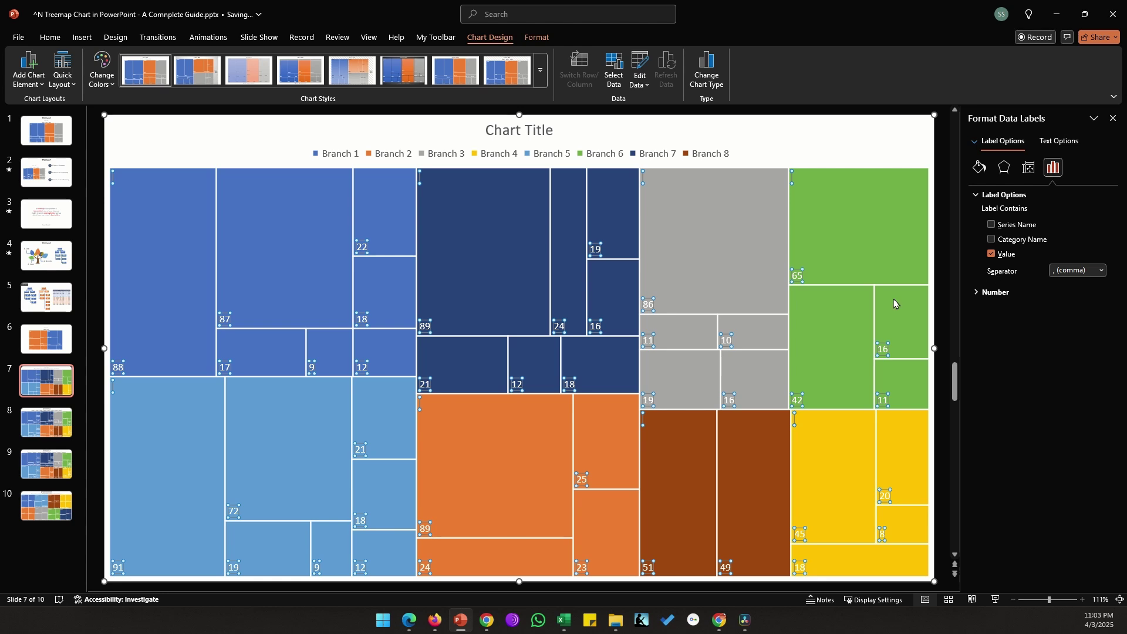
click(1025, 240)
click(1113, 118)
click(1068, 194)
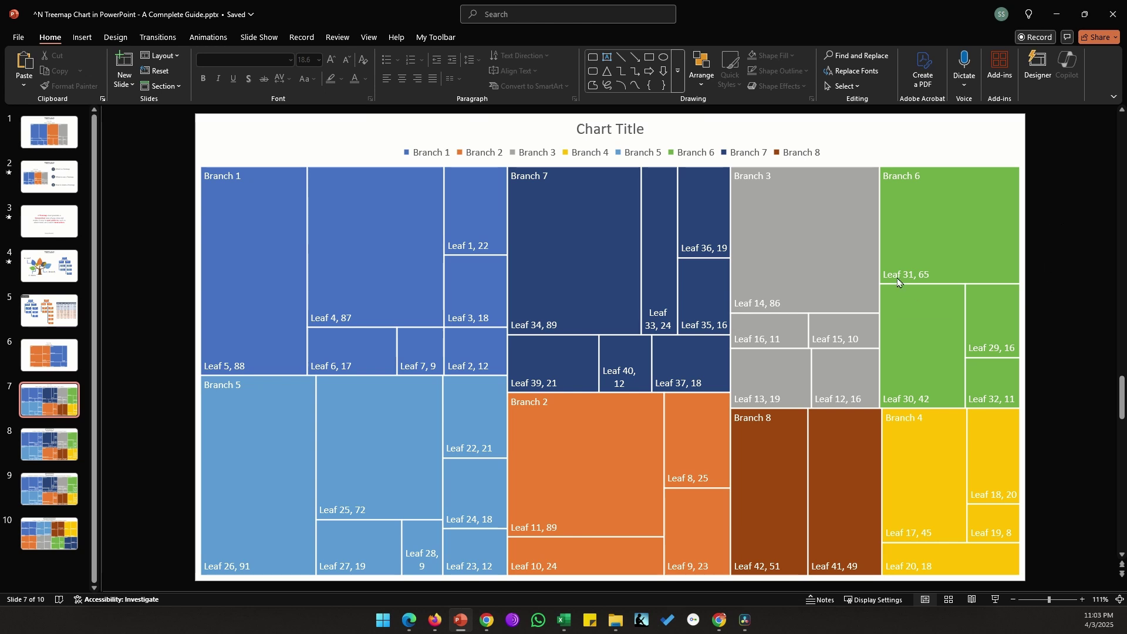
Step: Bring the Excel workbook forward on its Details sheet
mouse_move(898, 283)
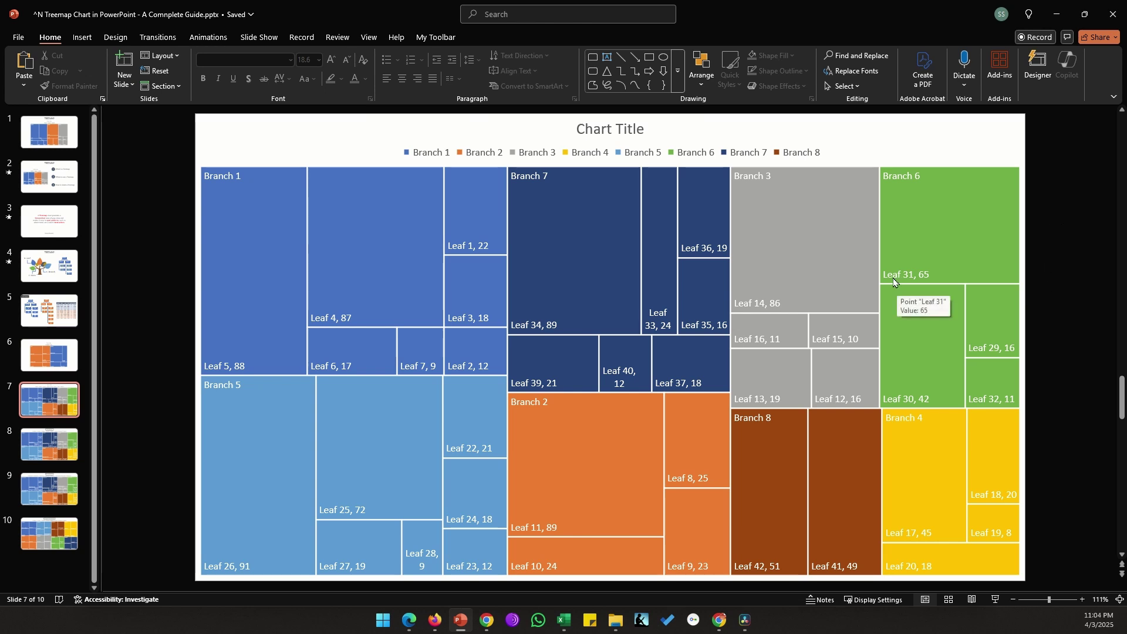
mouse_move(758, 311)
mouse_move(760, 479)
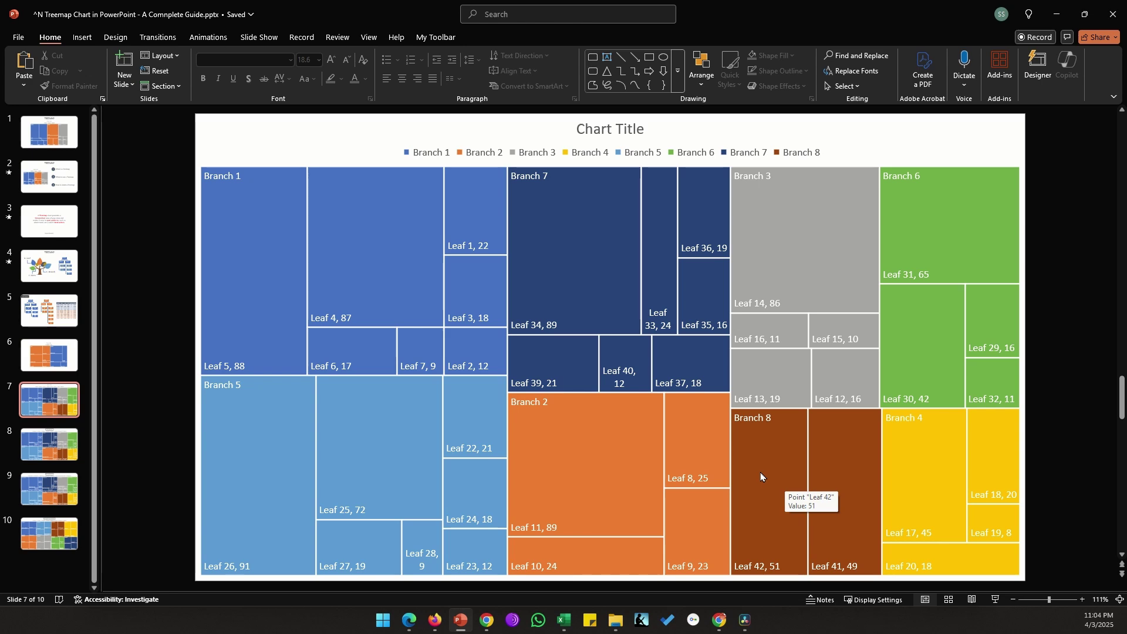
click(563, 619)
scroll(291, 400, up, 2)
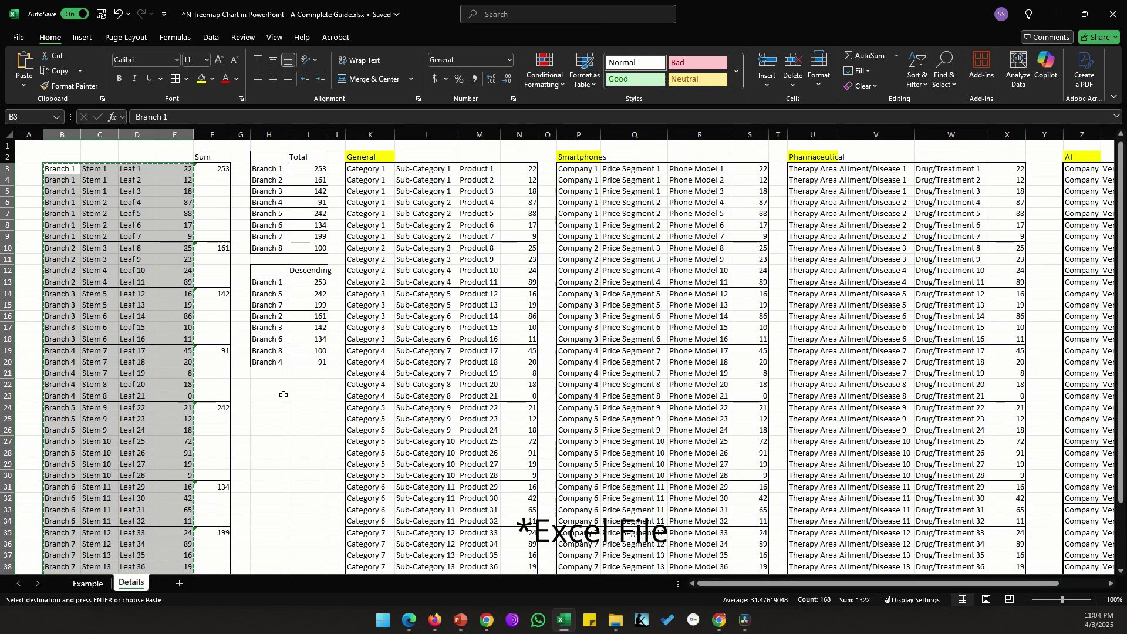
click(217, 180)
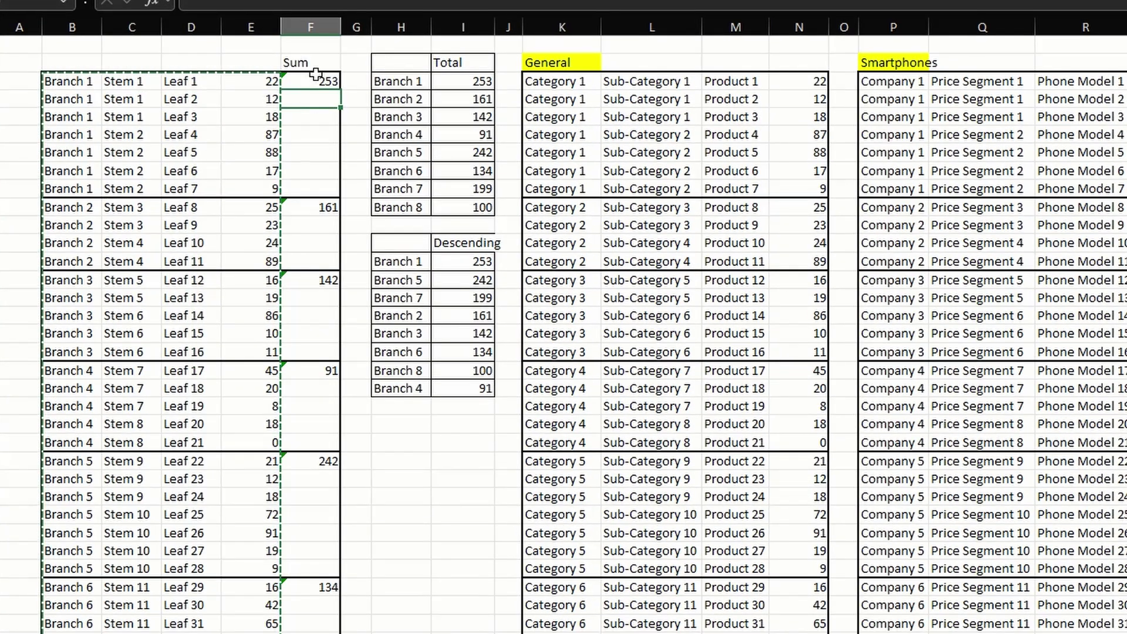
key(Up)
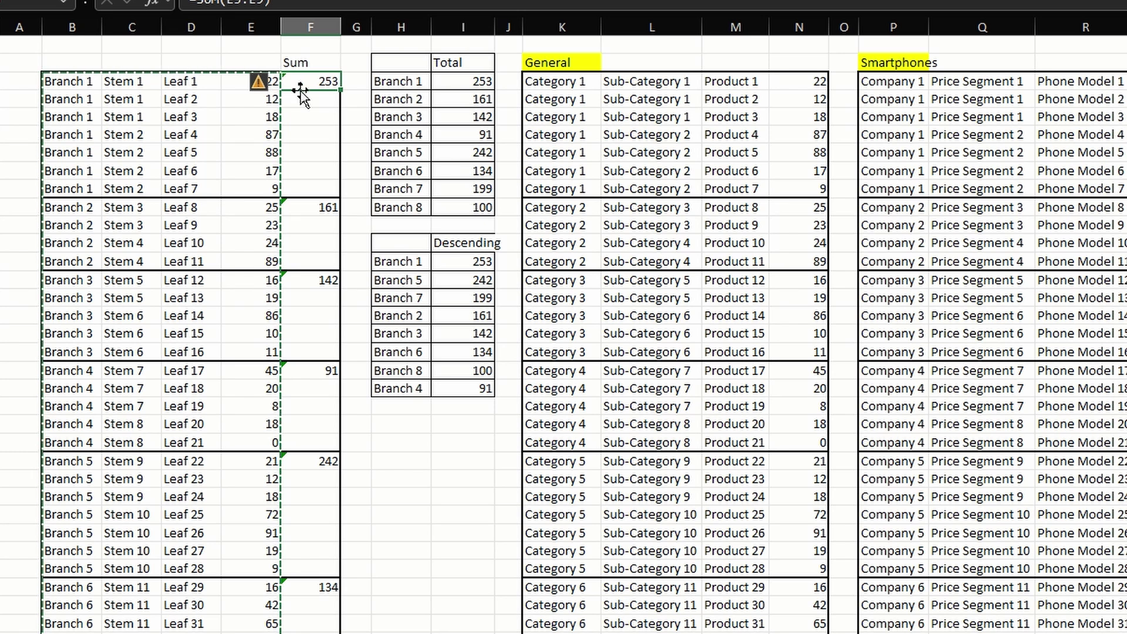
drag(461, 81, 459, 204)
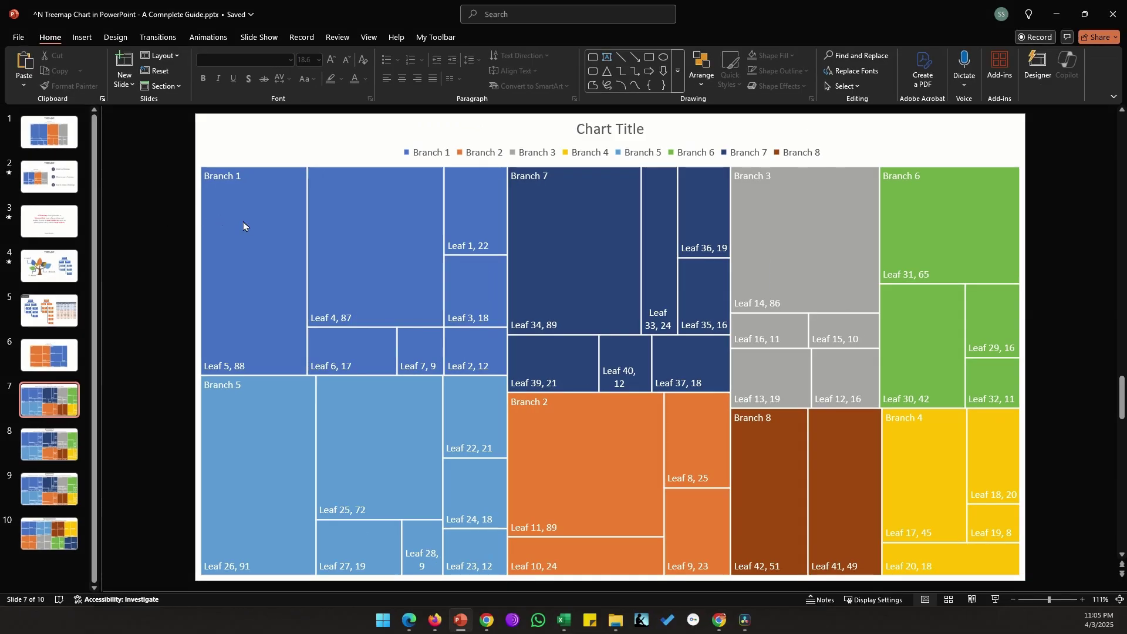
mouse_move(248, 225)
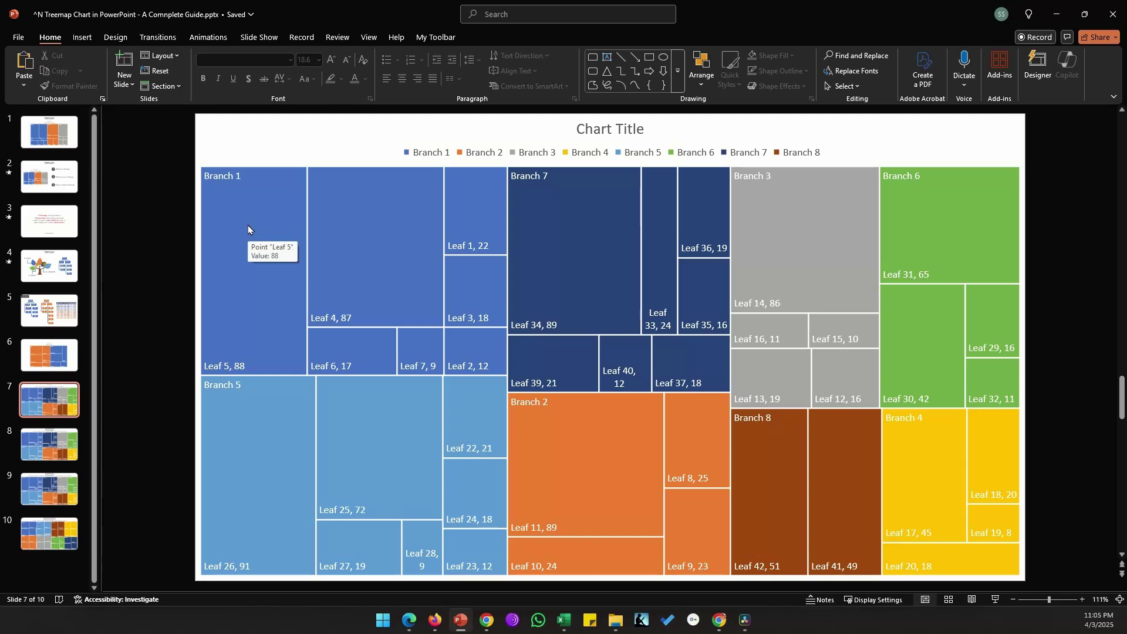
Step: Check tile values on slide 7's treemap, then move to slide 8's Smartphones treemap
mouse_move(269, 436)
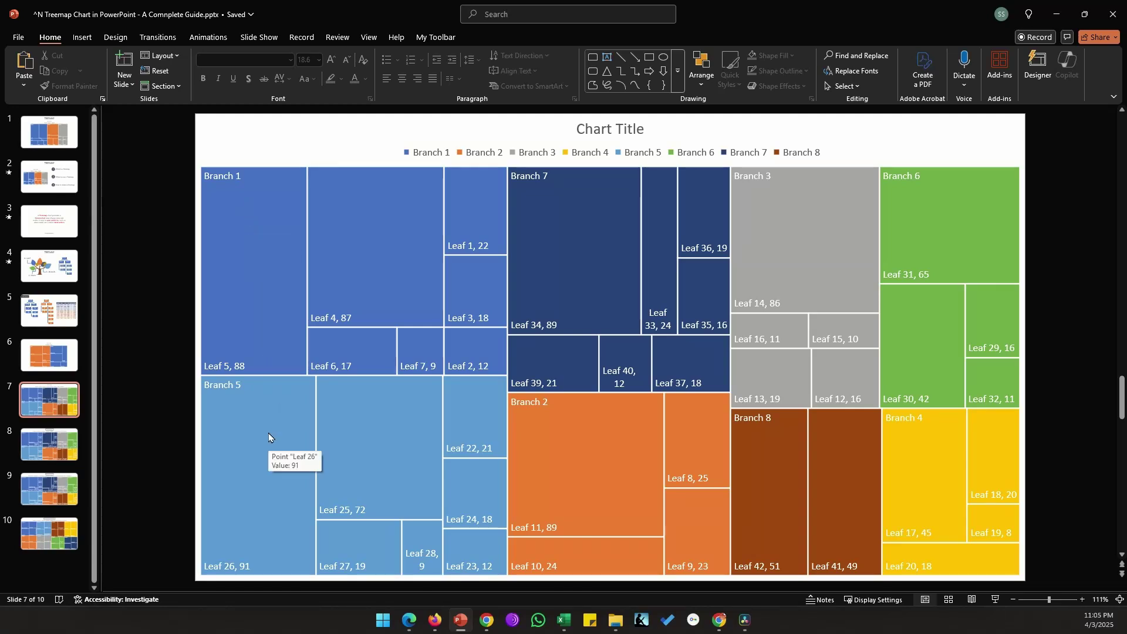
mouse_move(943, 462)
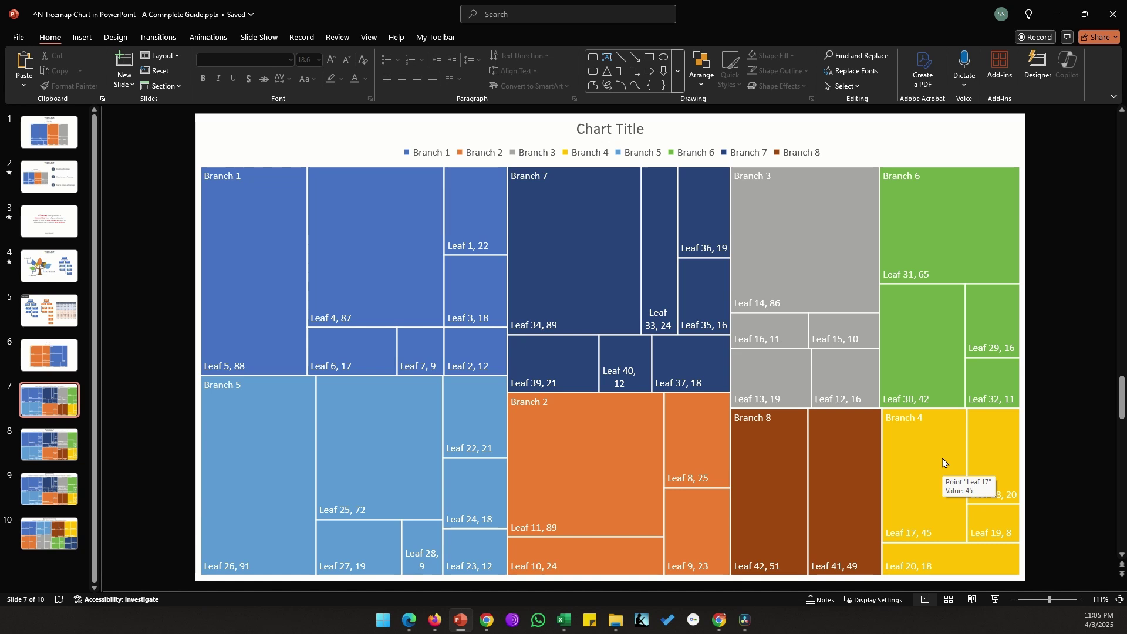
scroll(1052, 278, down, 1)
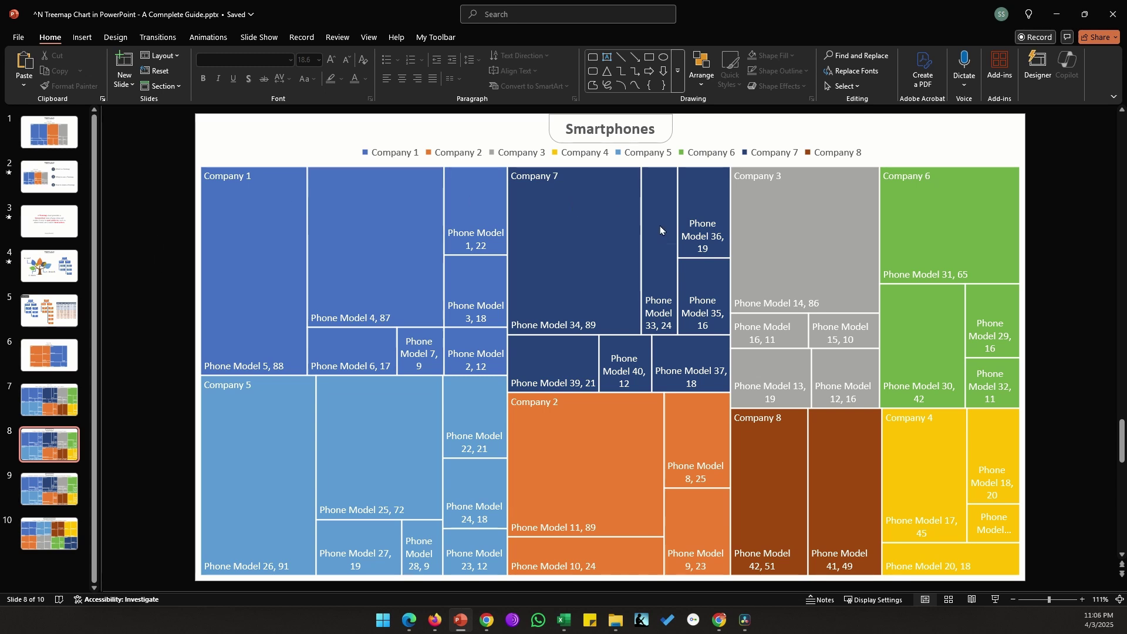
Step: In Excel, select the Smartphones source cells: Companies, Price Segments, Phone Models 1–7 and values
key(alt+Tab)
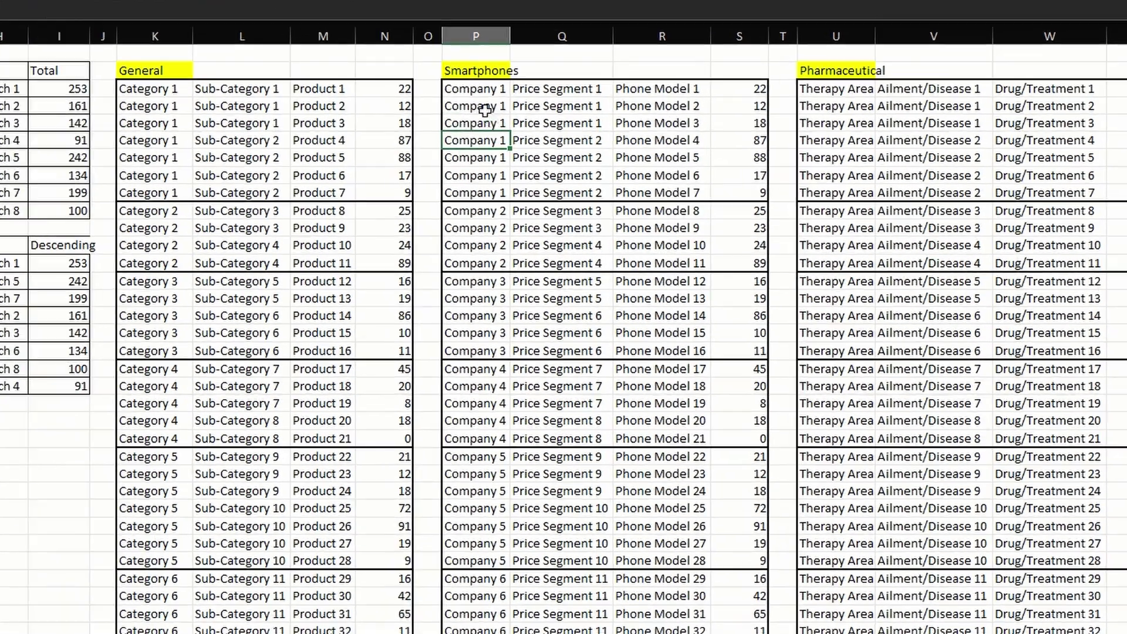
drag(580, 179, 572, 384)
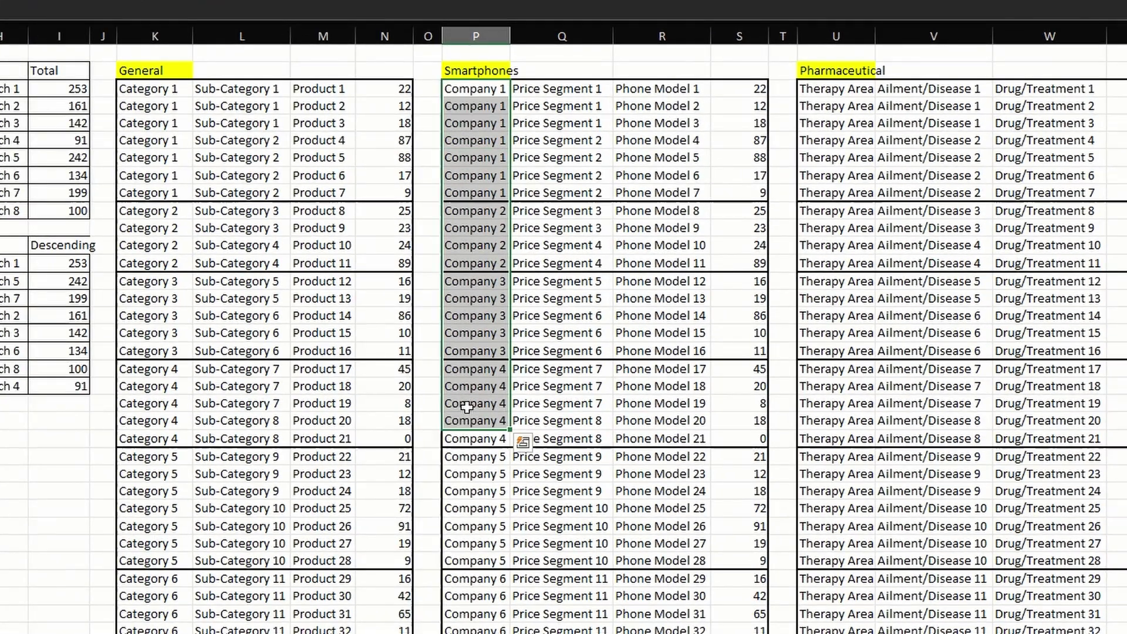
click(470, 158)
click(473, 231)
drag(517, 106, 537, 158)
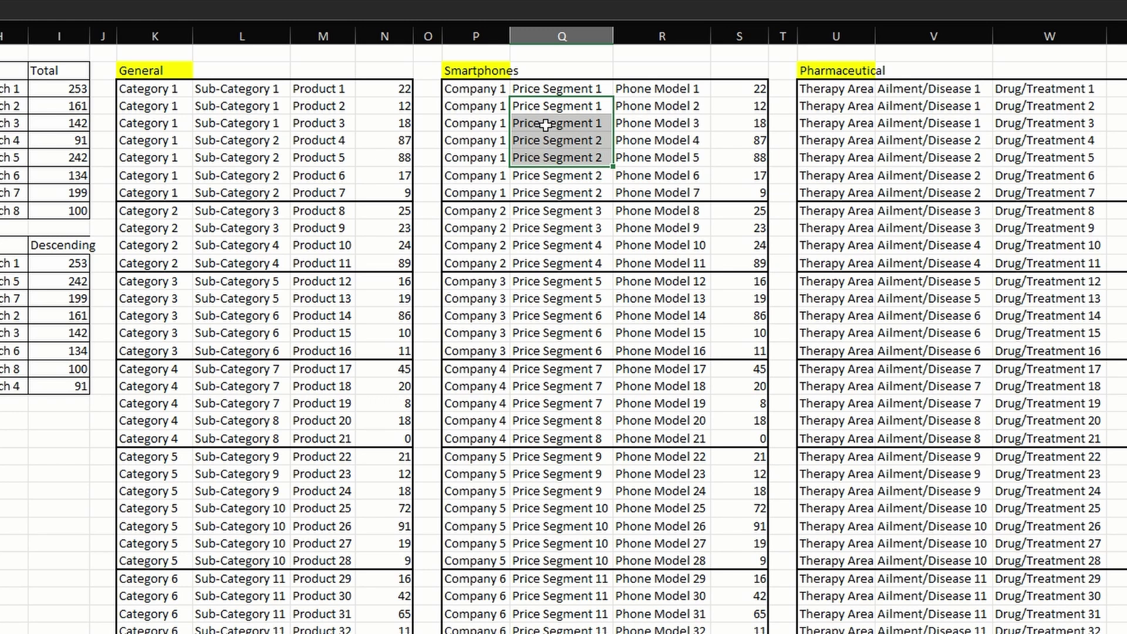
drag(651, 89, 659, 188)
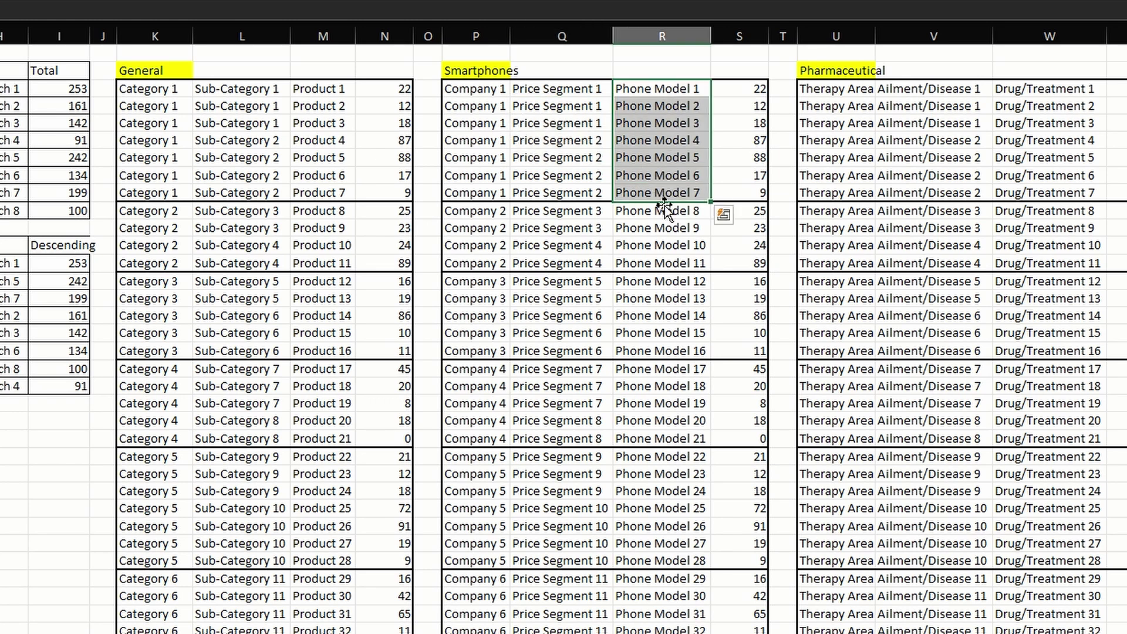
drag(734, 87, 726, 192)
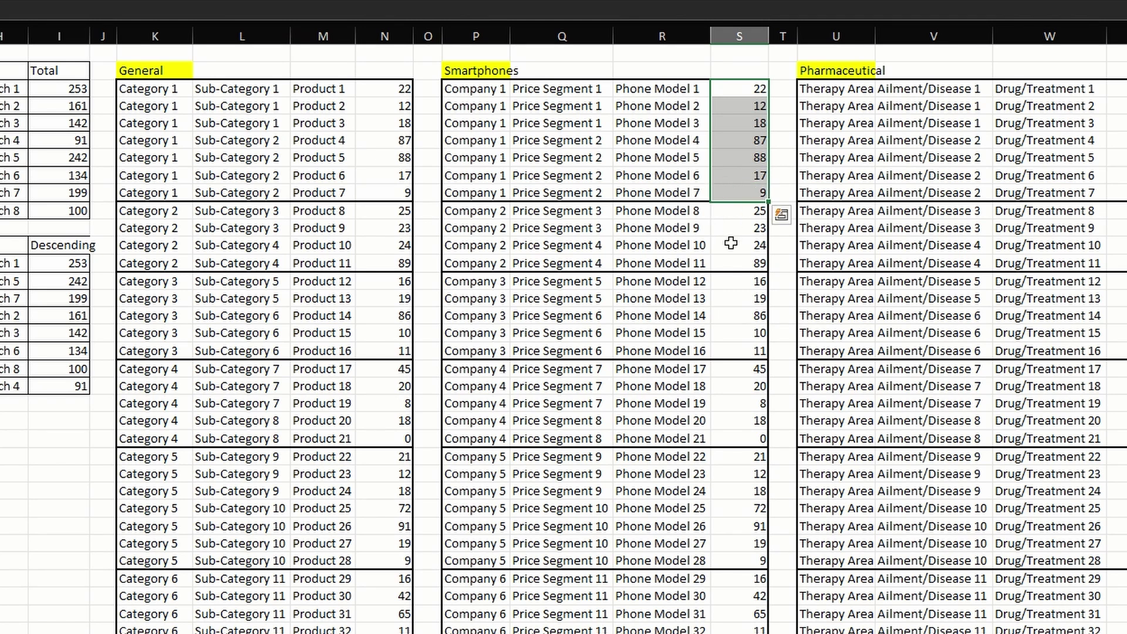
click(663, 123)
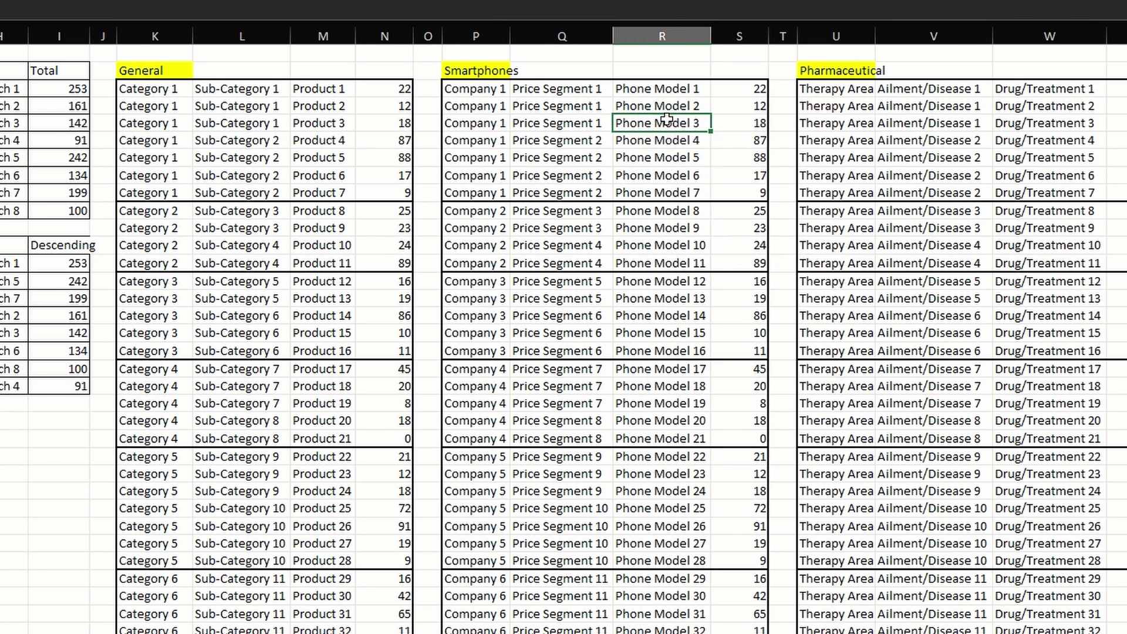
scroll(795, 111, right, 3)
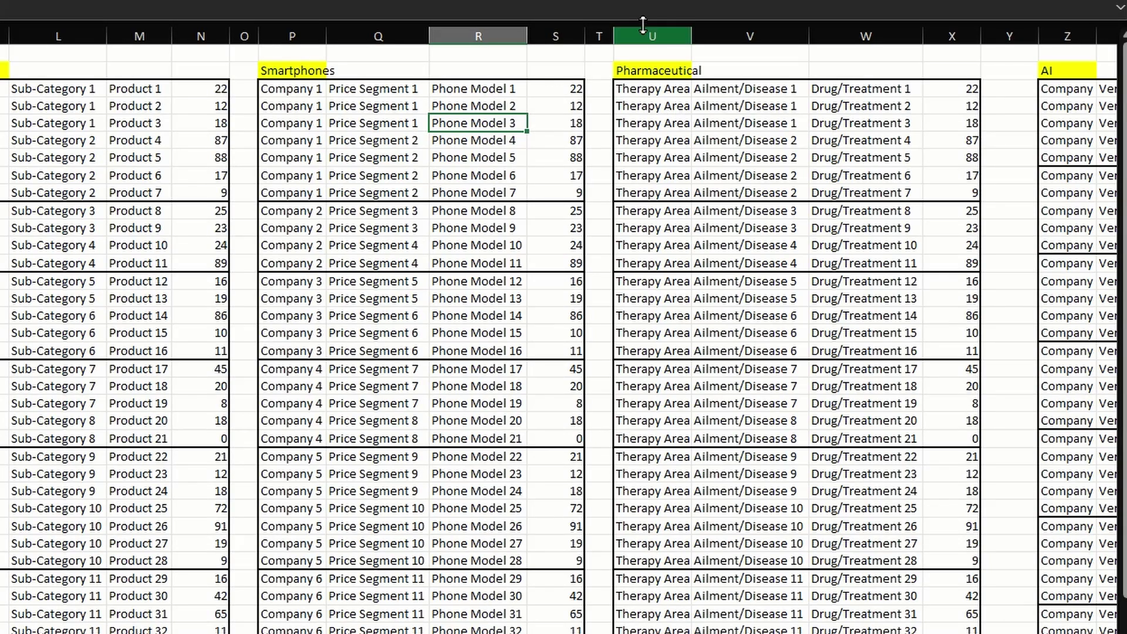
Step: Widen column U and select Pharmaceutical Ailment and Drug/Treatment value cells
drag(692, 36, 734, 35)
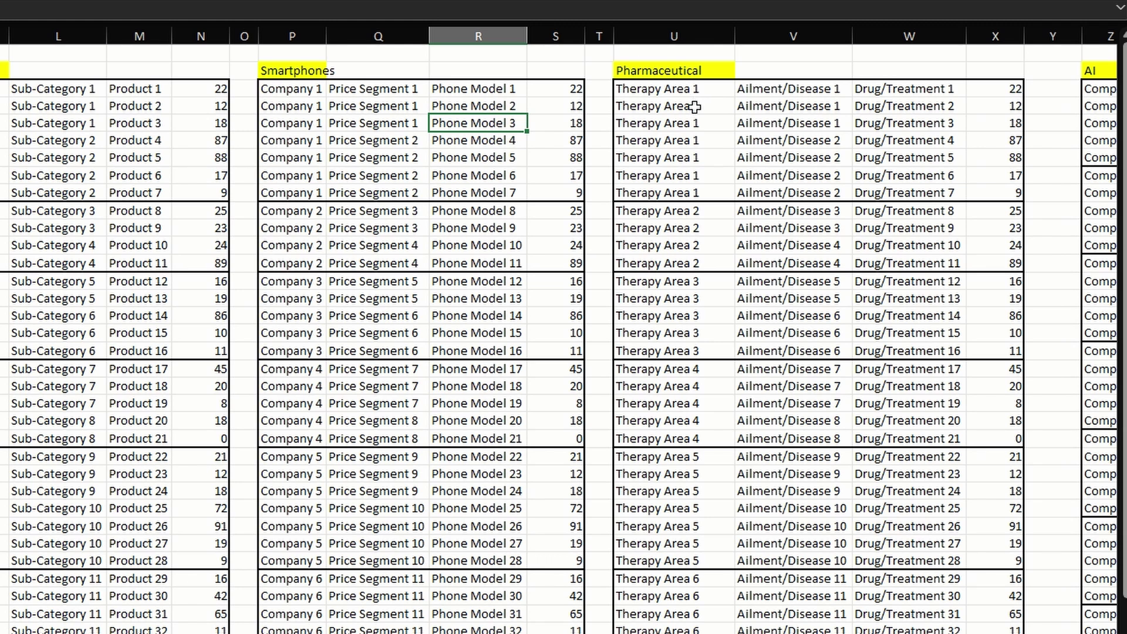
click(777, 109)
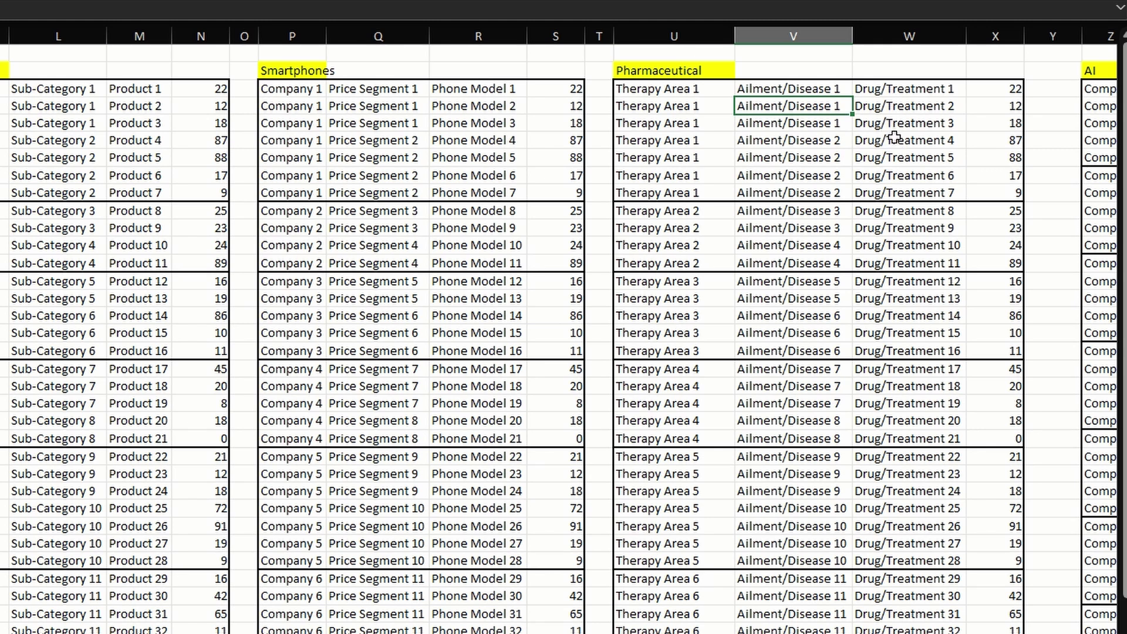
drag(995, 88, 983, 199)
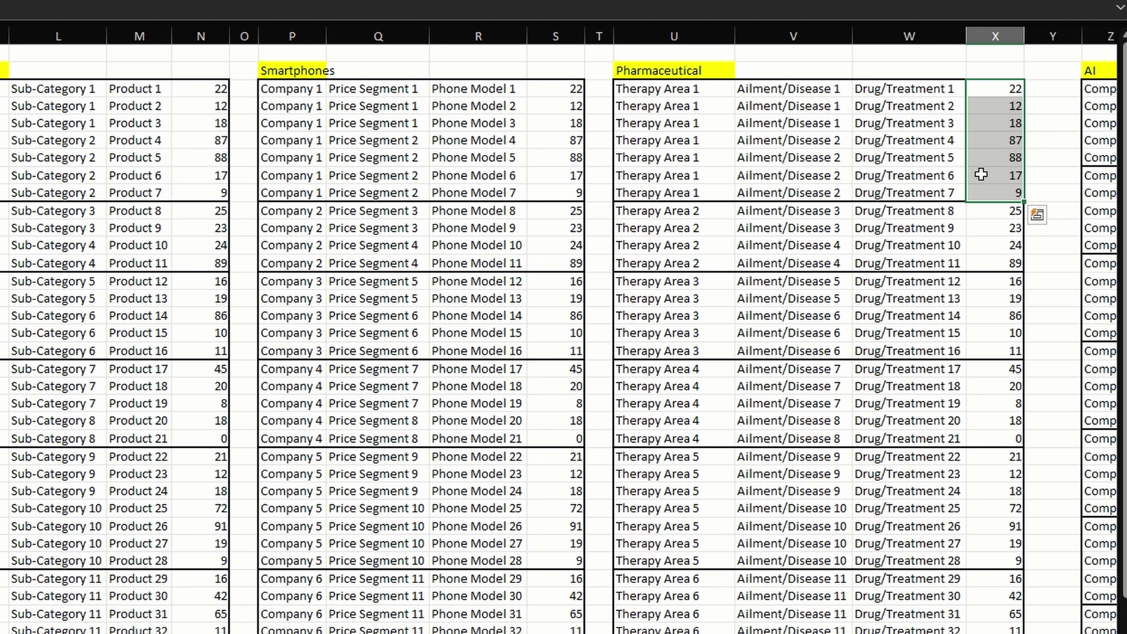
scroll(881, 152, right, 3)
click(780, 138)
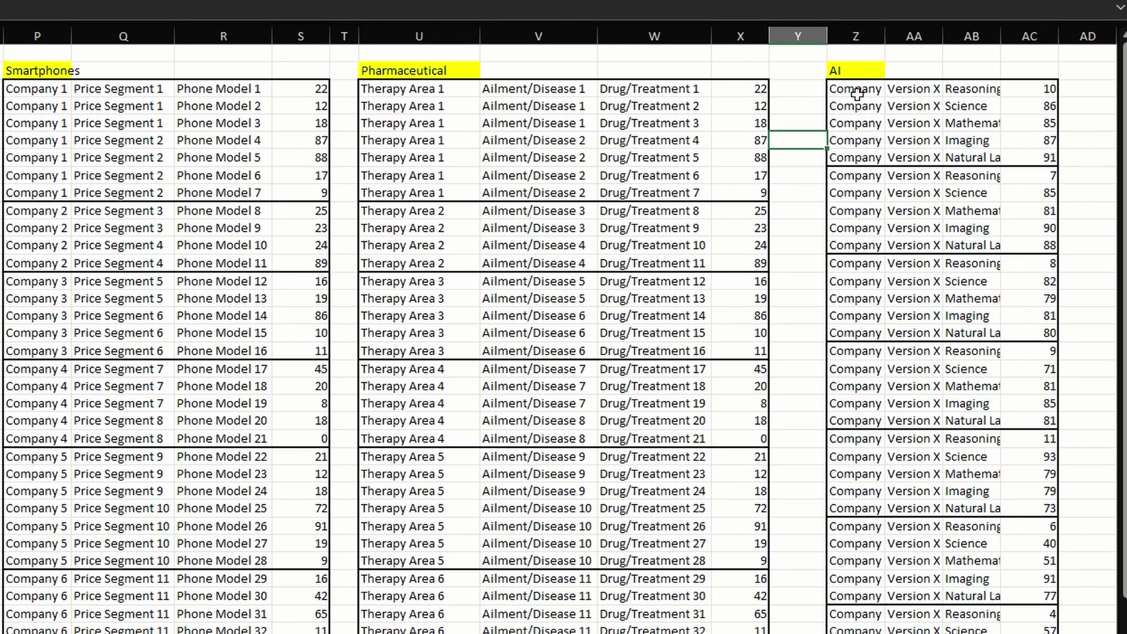
Step: Widen columns AA and AB, select AI benchmark names and scores, then advance slides
drag(857, 93, 860, 403)
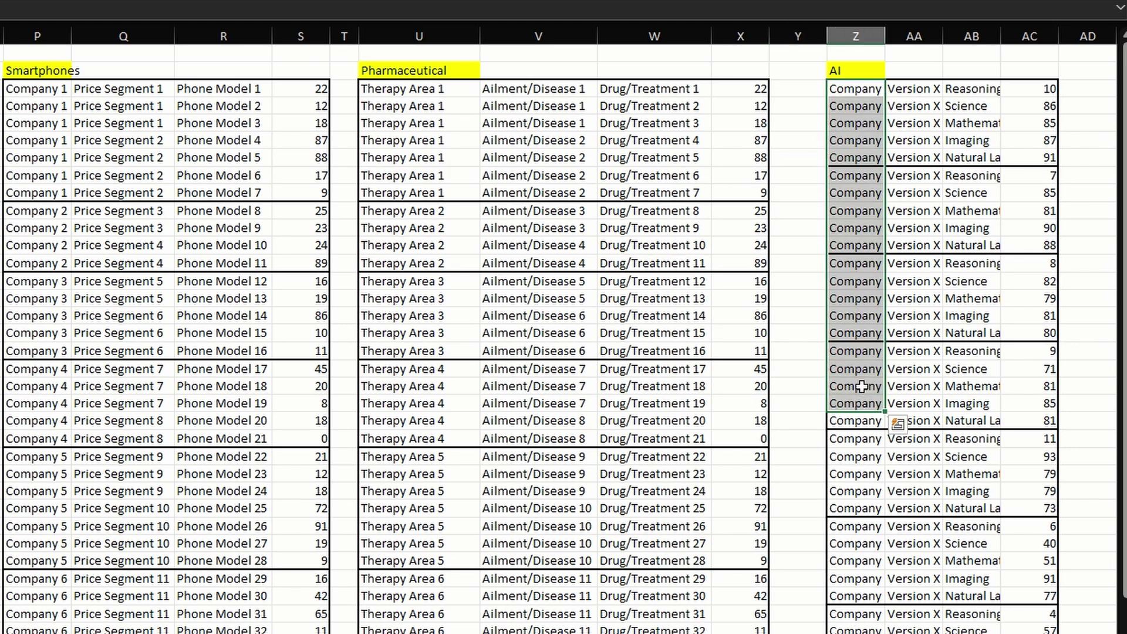
click(913, 122)
drag(942, 36, 975, 36)
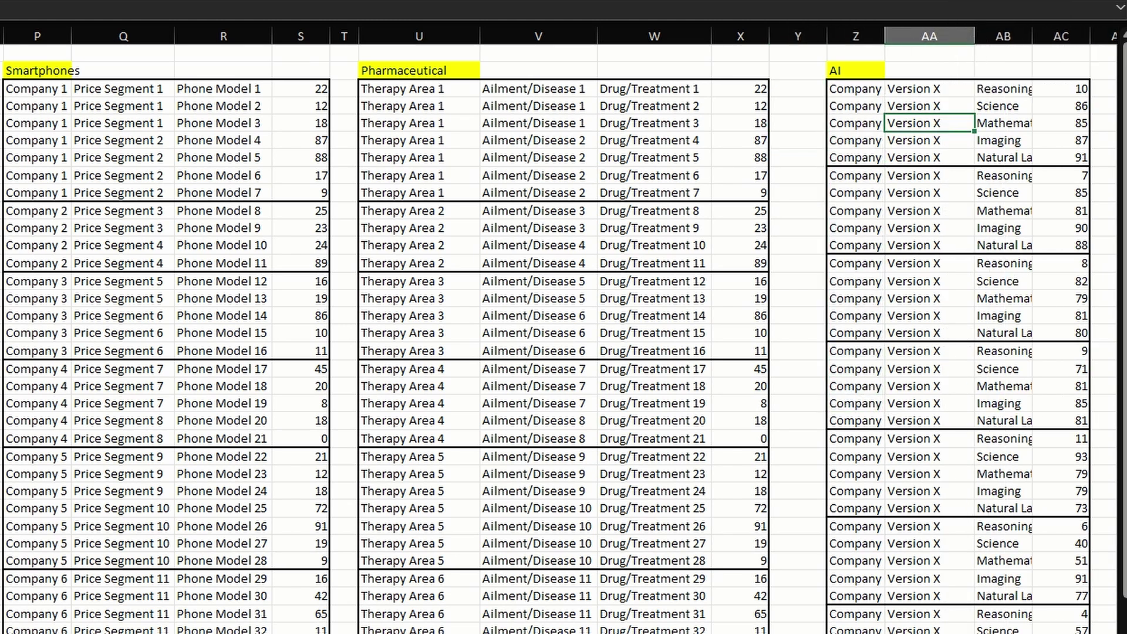
scroll(693, 233, right, 3)
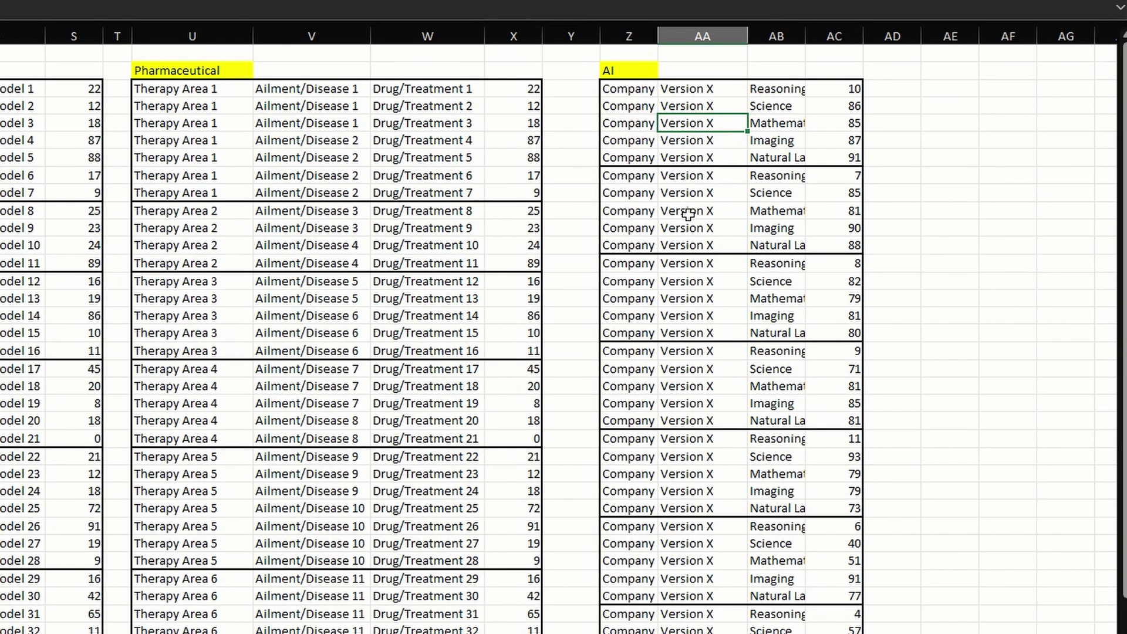
drag(806, 36, 880, 37)
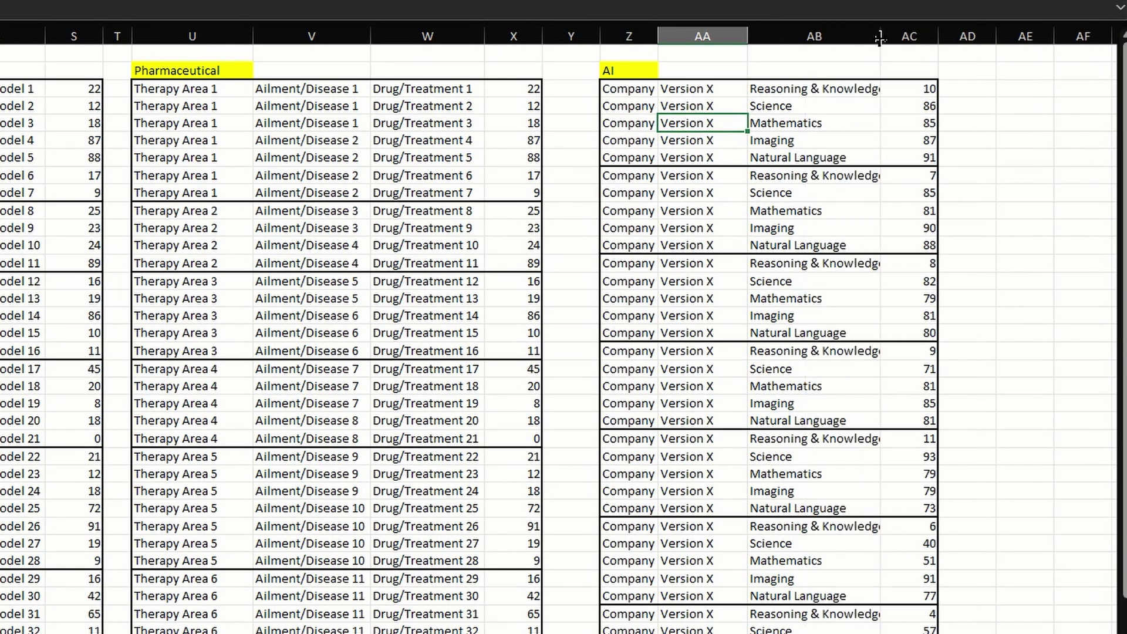
click(811, 88)
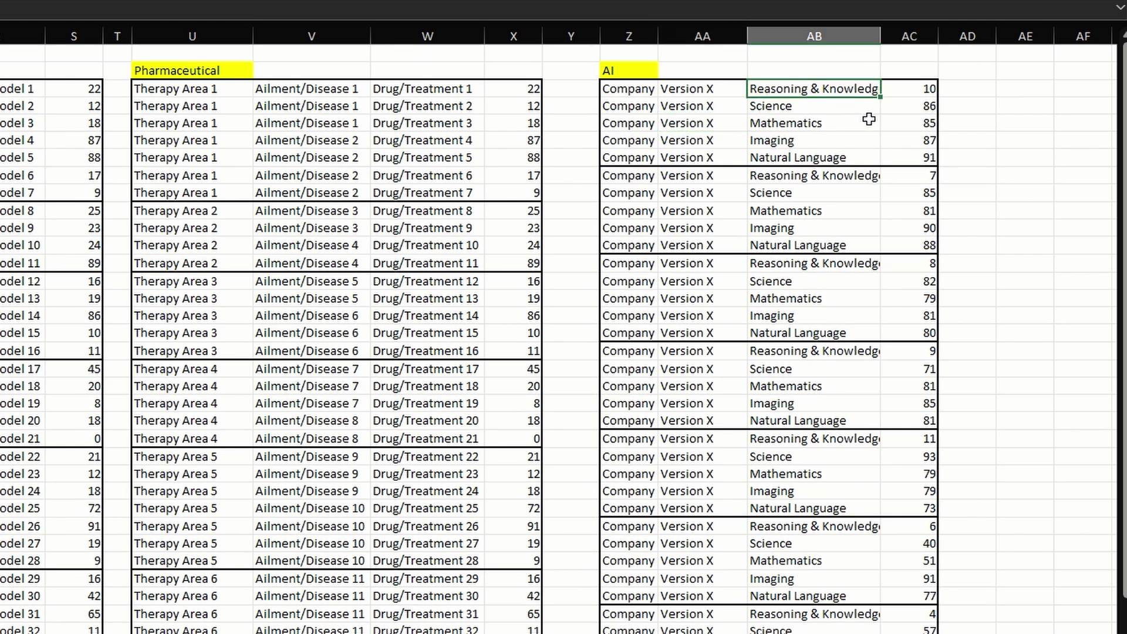
click(838, 108)
click(837, 122)
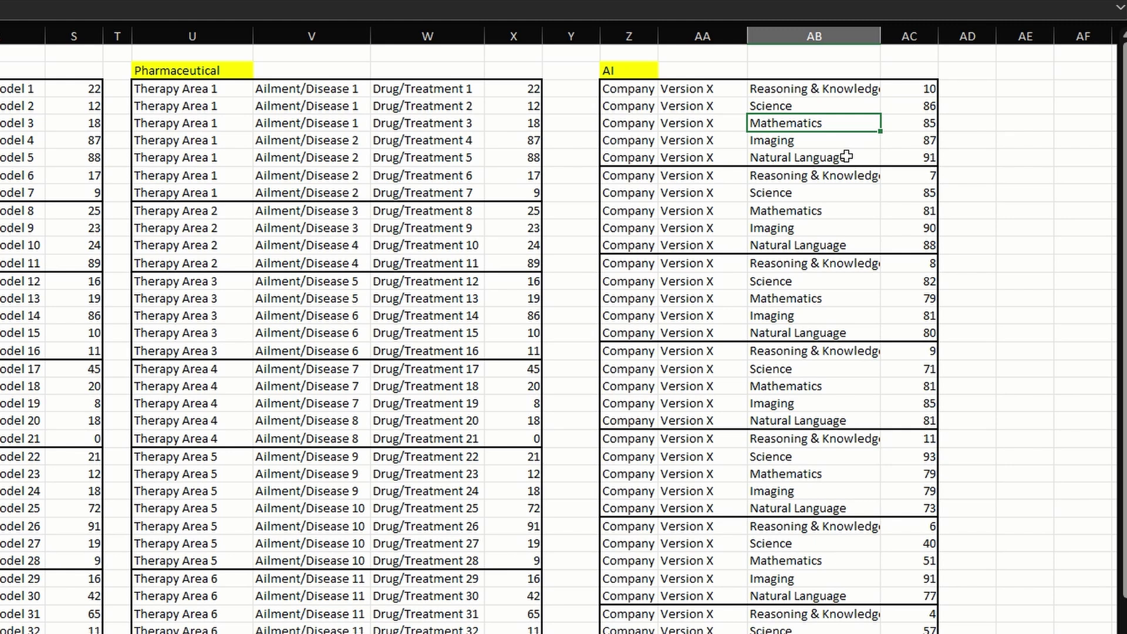
drag(907, 89, 908, 387)
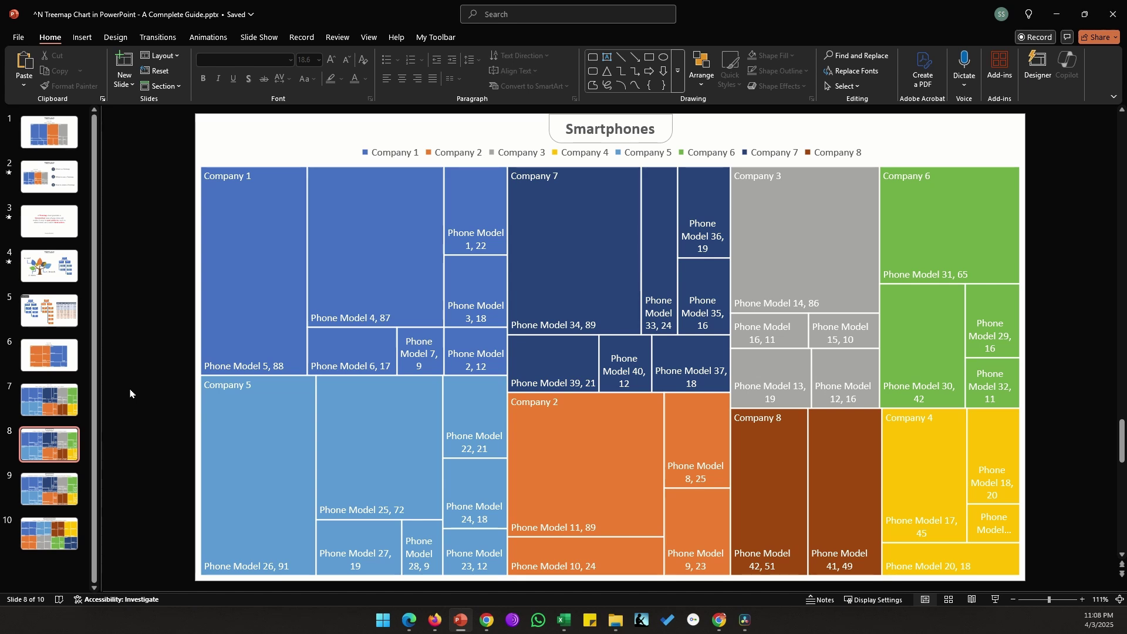
key(Down)
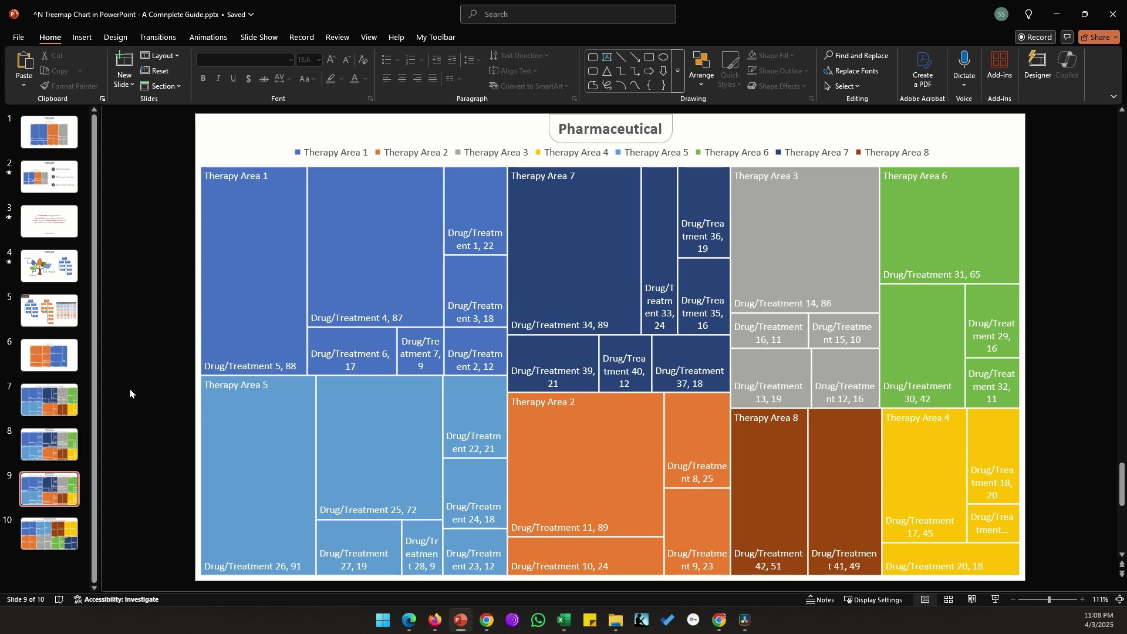
key(Down)
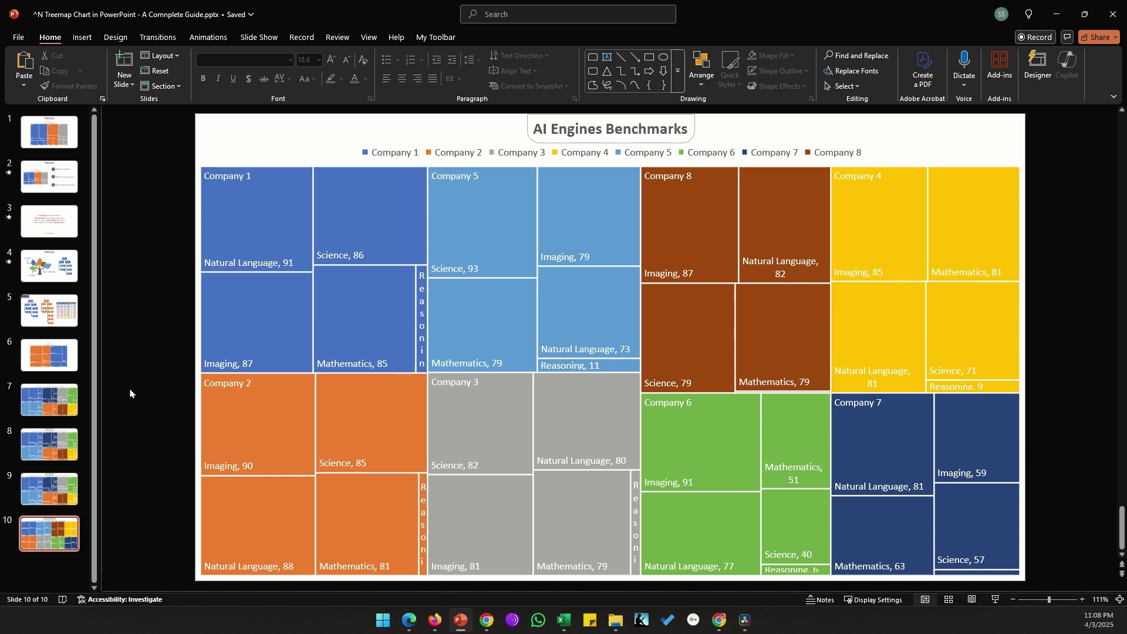